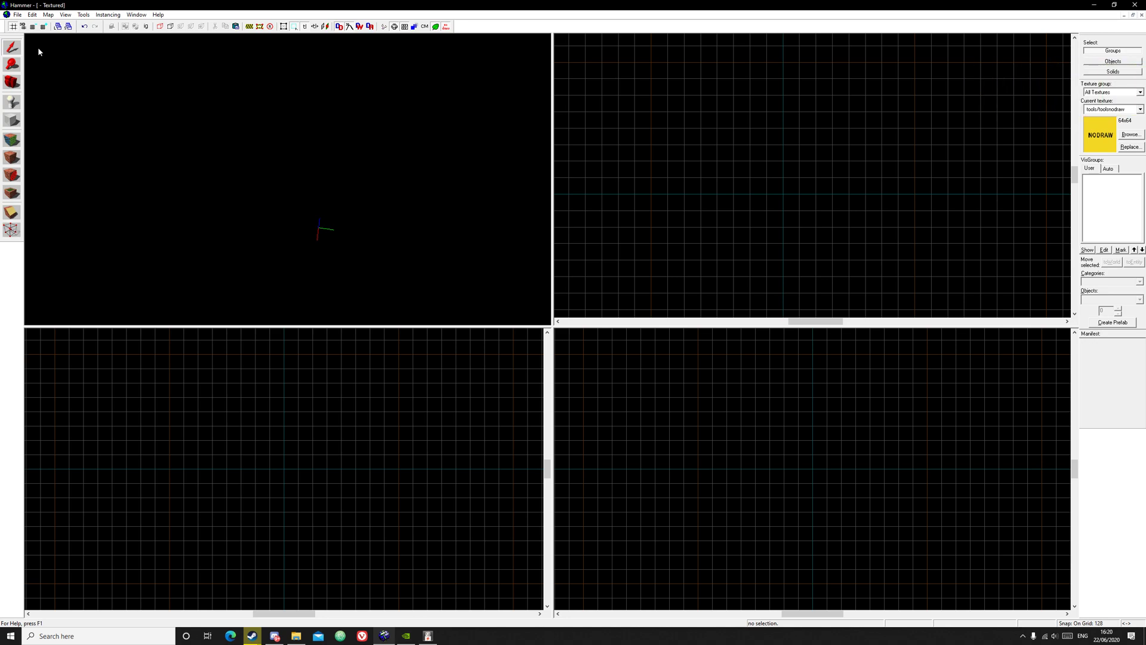
Step: Create a 2048 × 512 unit nodraw block, 80 units high, in the upper part of the top view
click(12, 121)
scroll(747, 133, down, 3)
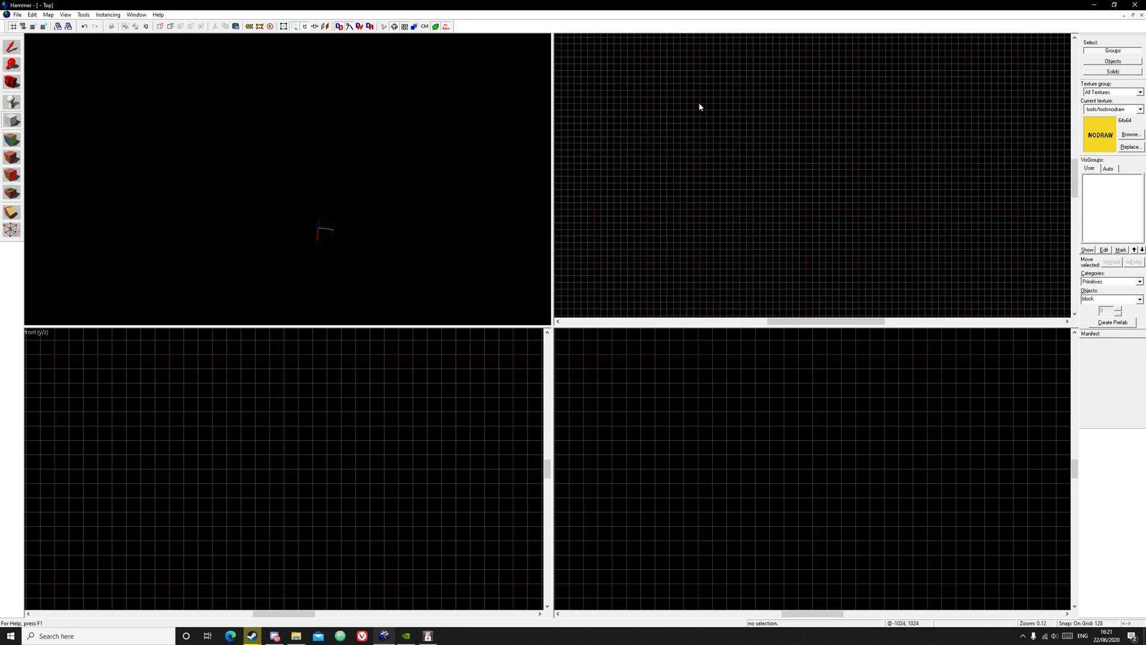
drag(699, 104, 807, 132)
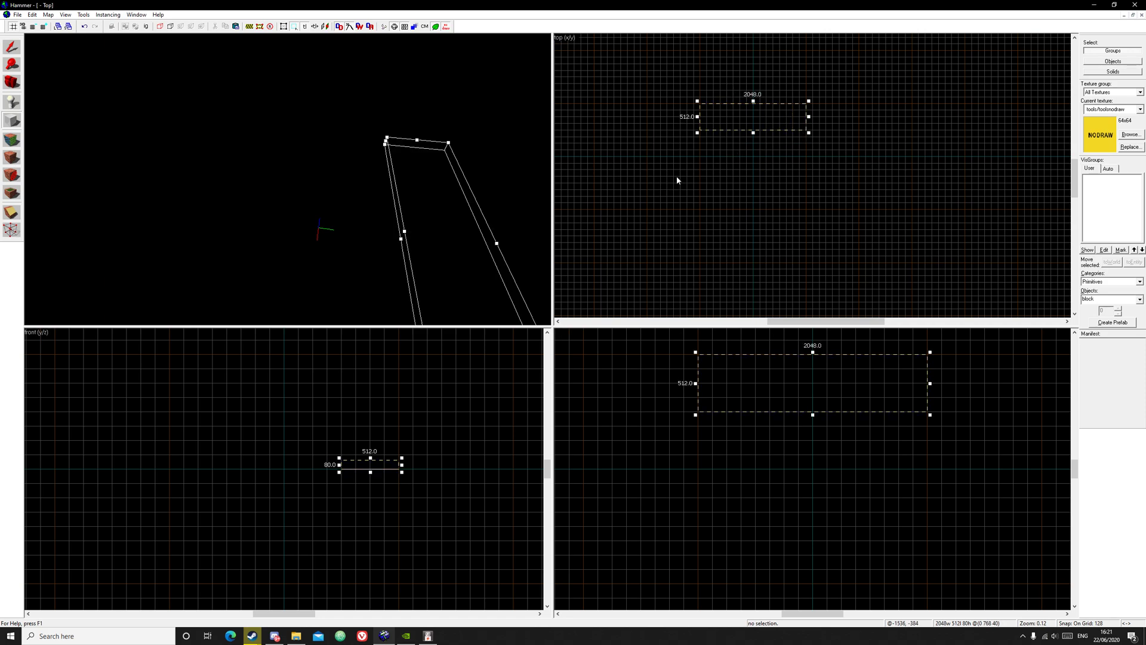
key(Return)
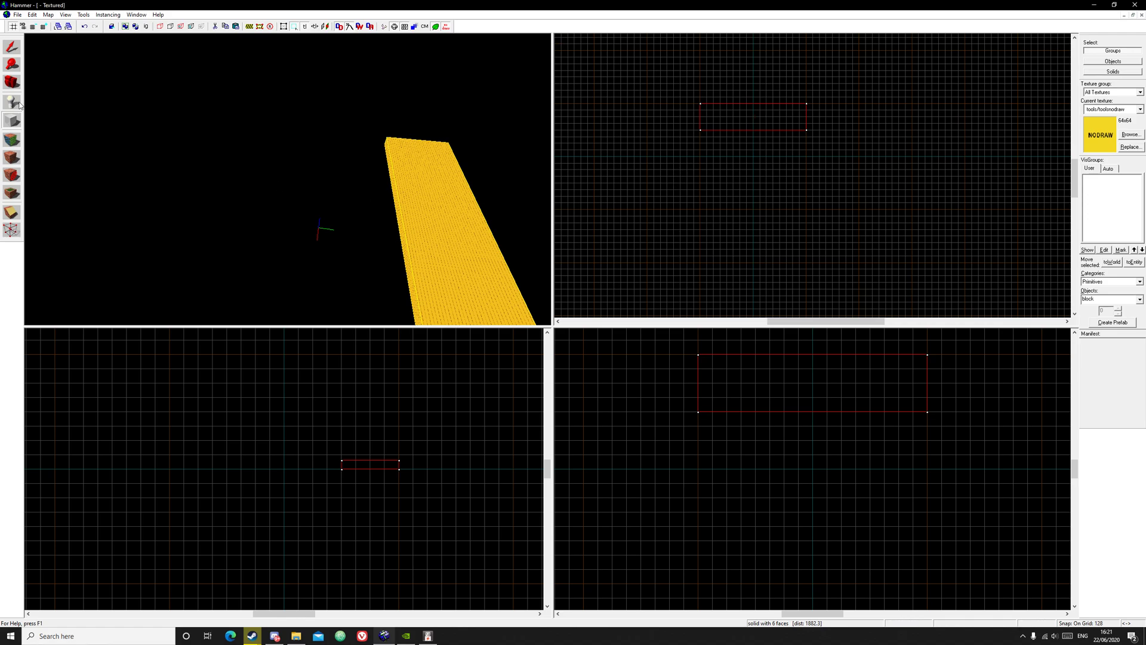
Step: Duplicate the long block and place the copy below the original in the top view
click(10, 48)
key(z)
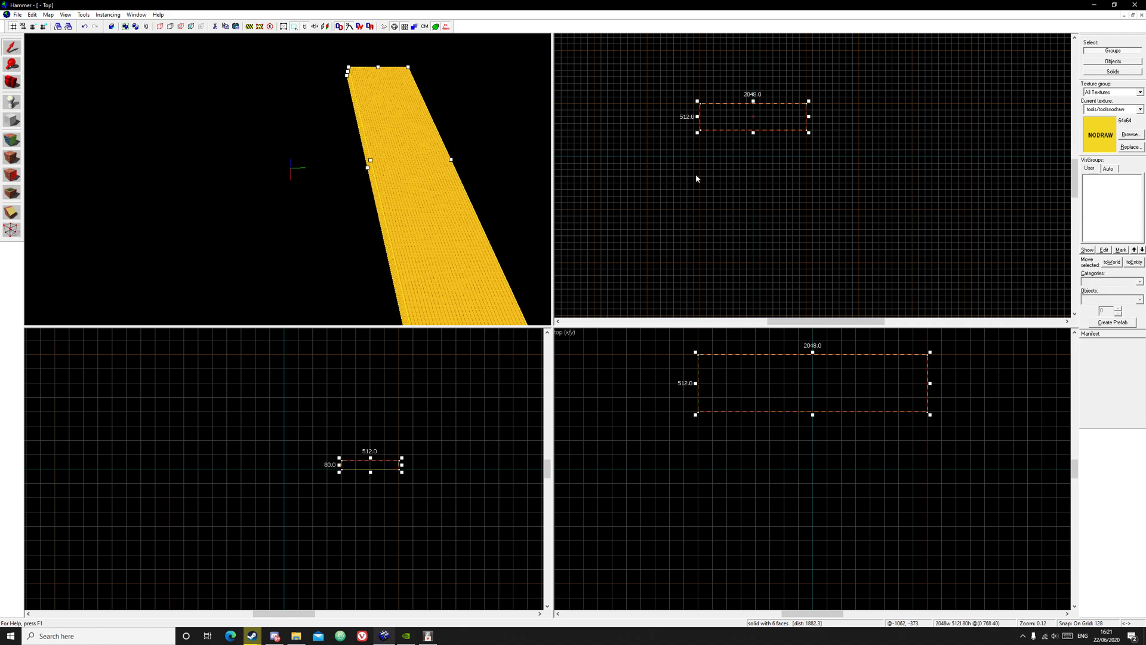
drag(727, 120, 771, 161)
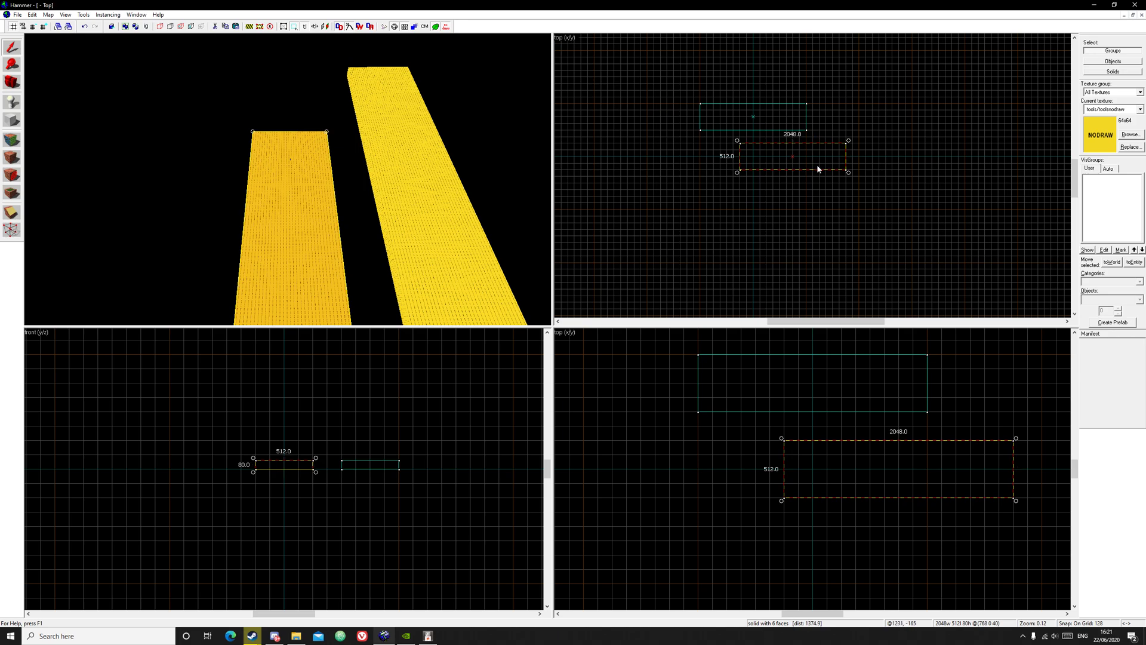
Step: Rotate the copy a quarter turn about Z and move it so it meets the first block corner to corner
key(ctrl+m)
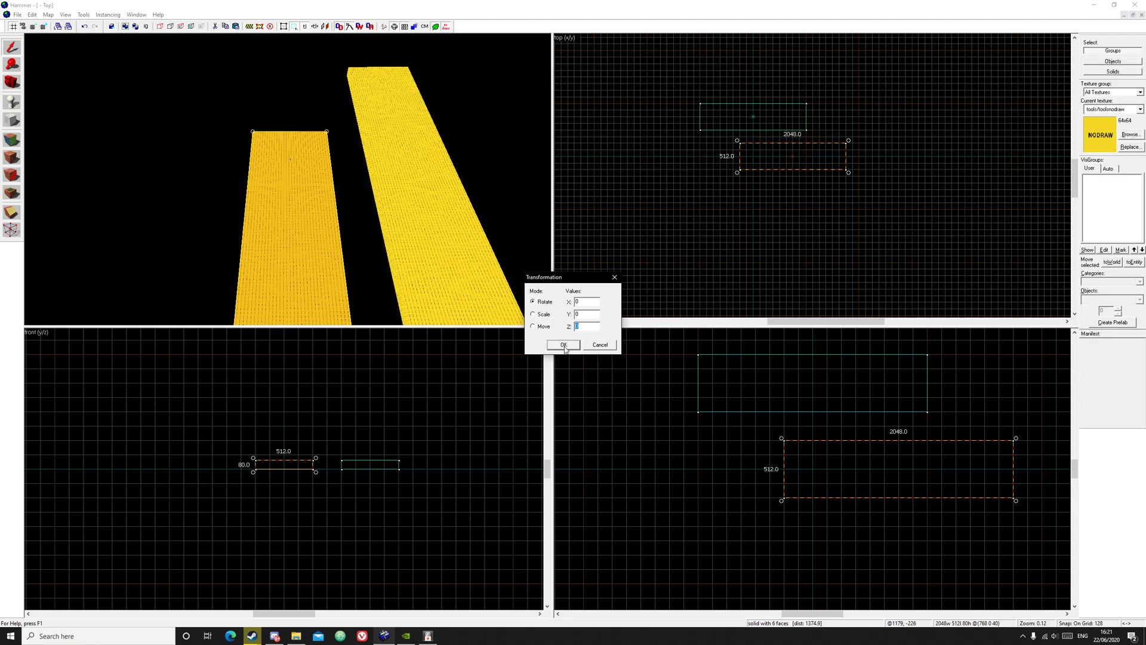
click(564, 346)
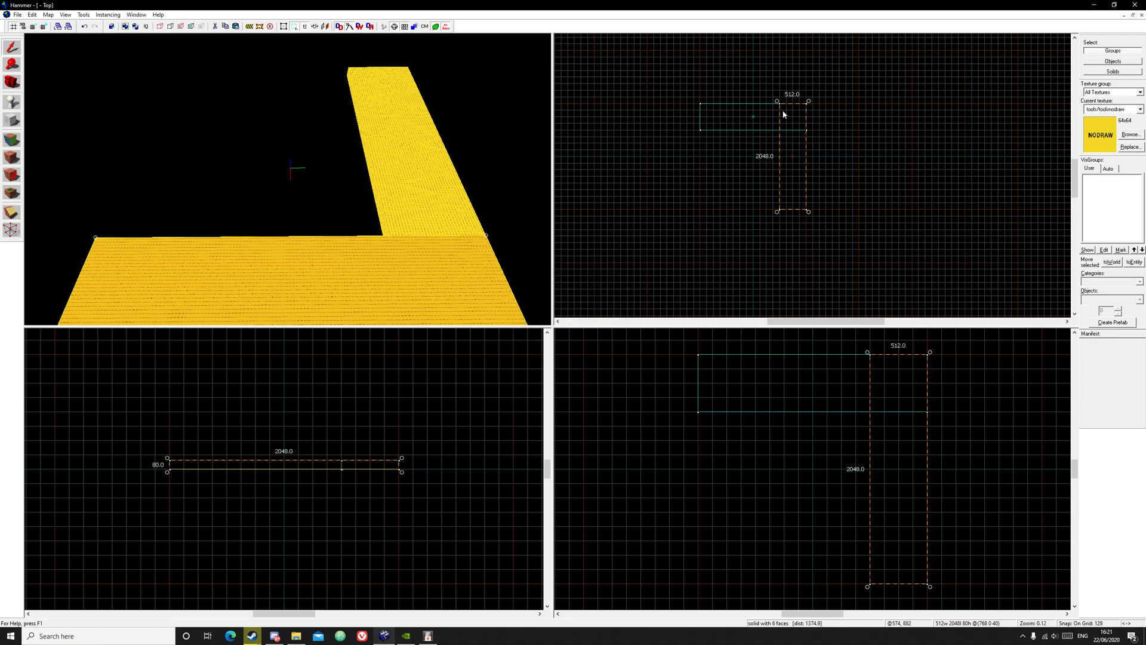
drag(782, 114, 806, 141)
Step: Examine in the 3D view how the corners of the two perpendicular blocks meet
key(z)
key(z)
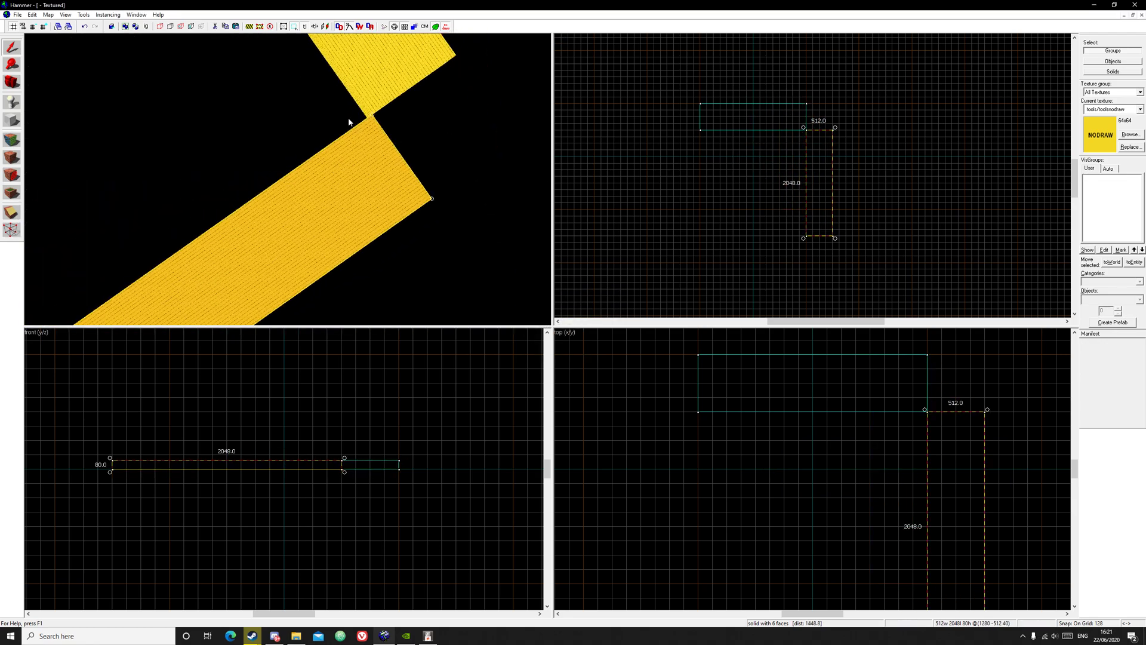
key(d)
key(Escape)
key(z)
key(w)
key(s)
key(z)
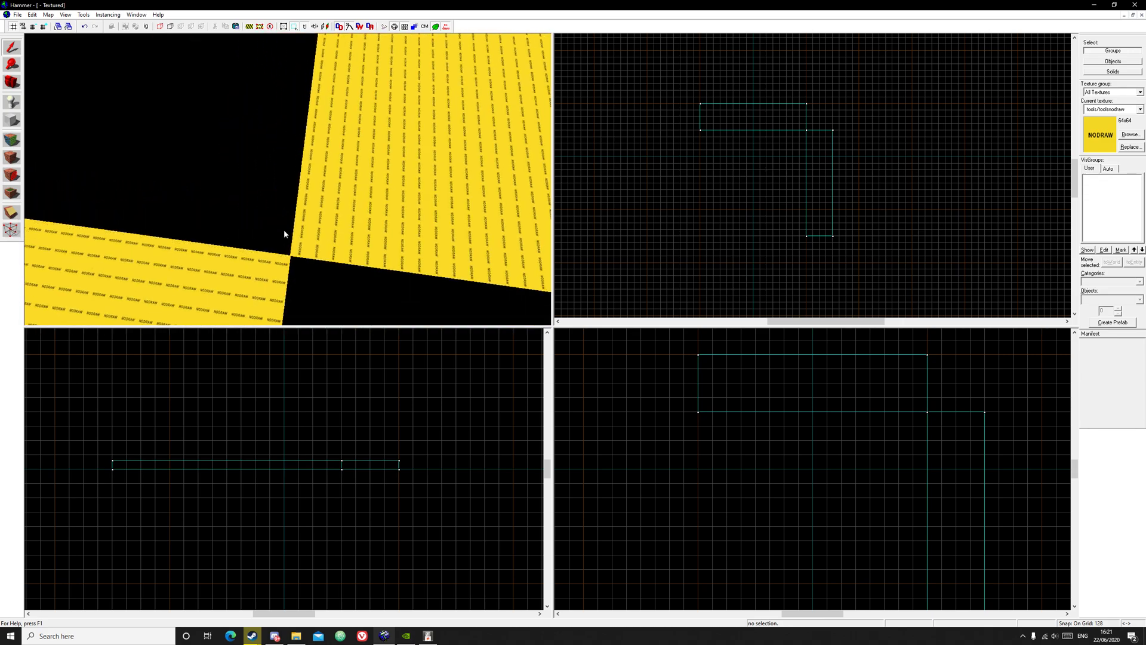
click(312, 237)
key(Escape)
key(z)
key(s)
key(z)
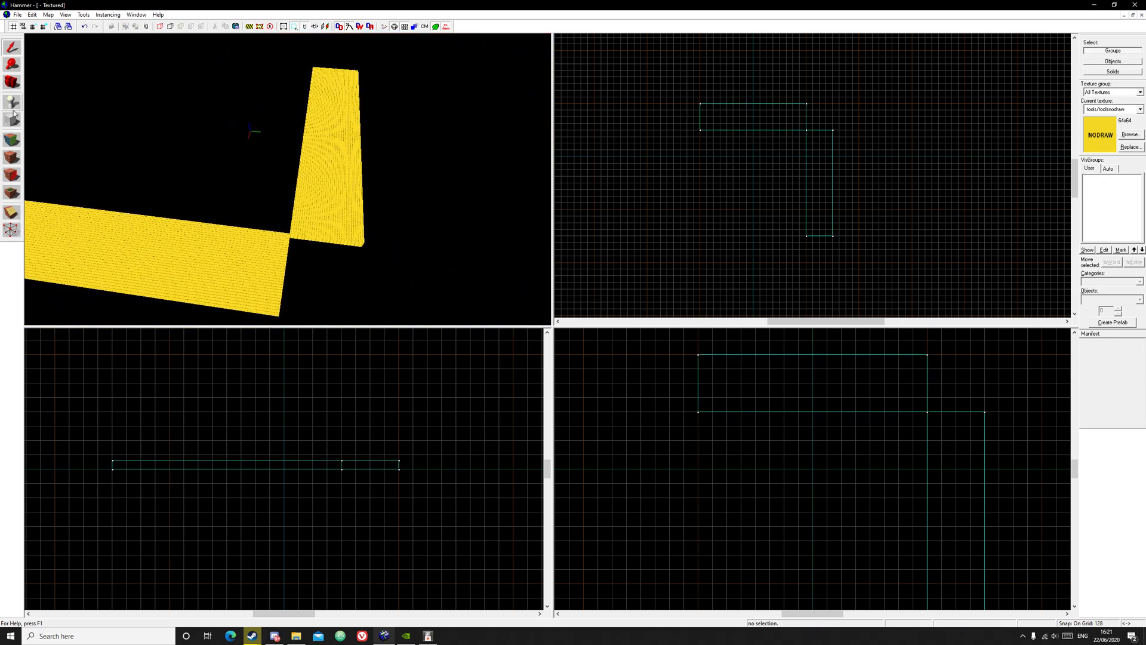
Step: Filter the textures by "road" and apply ajacks/ajacks_road4 to the first block's top face
click(11, 139)
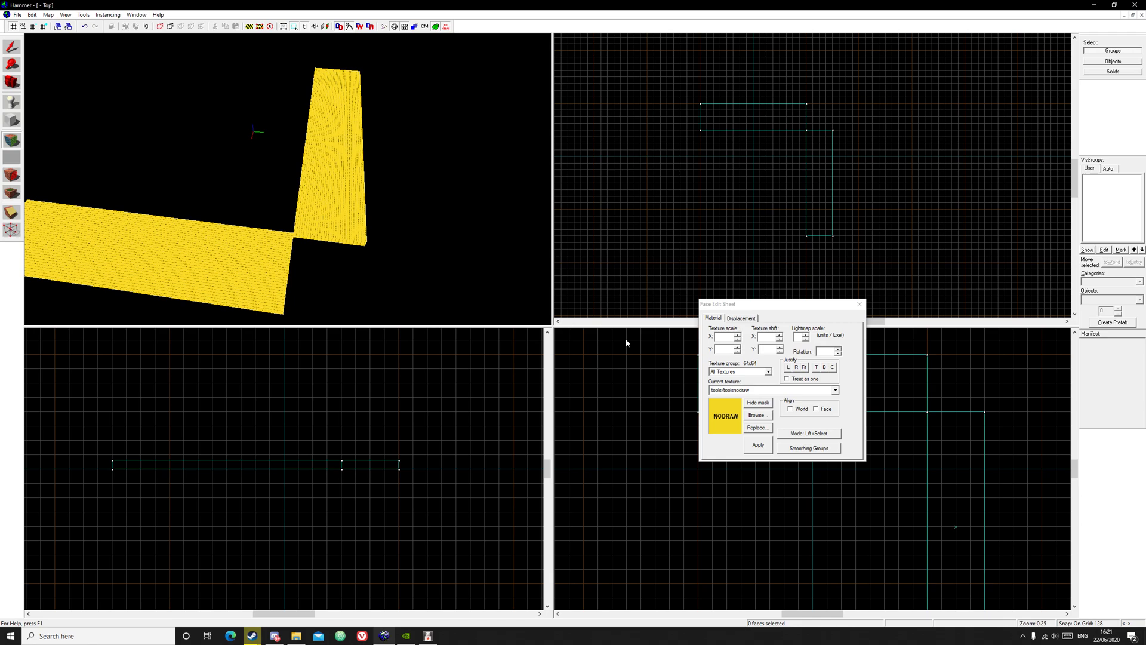
click(755, 414)
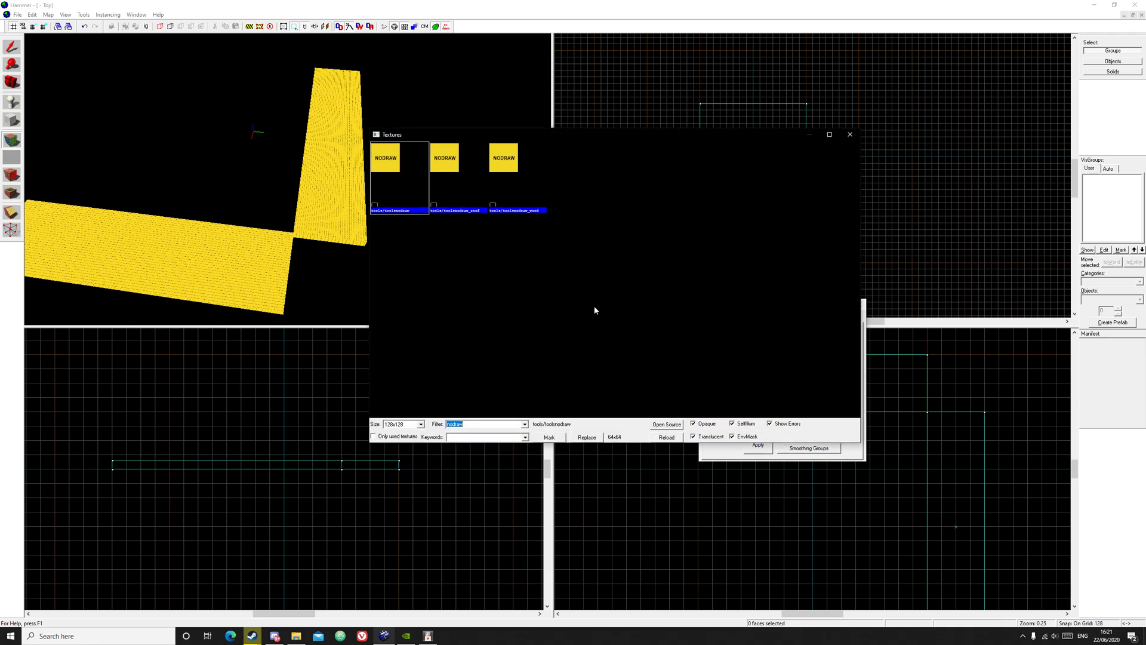
text(road)
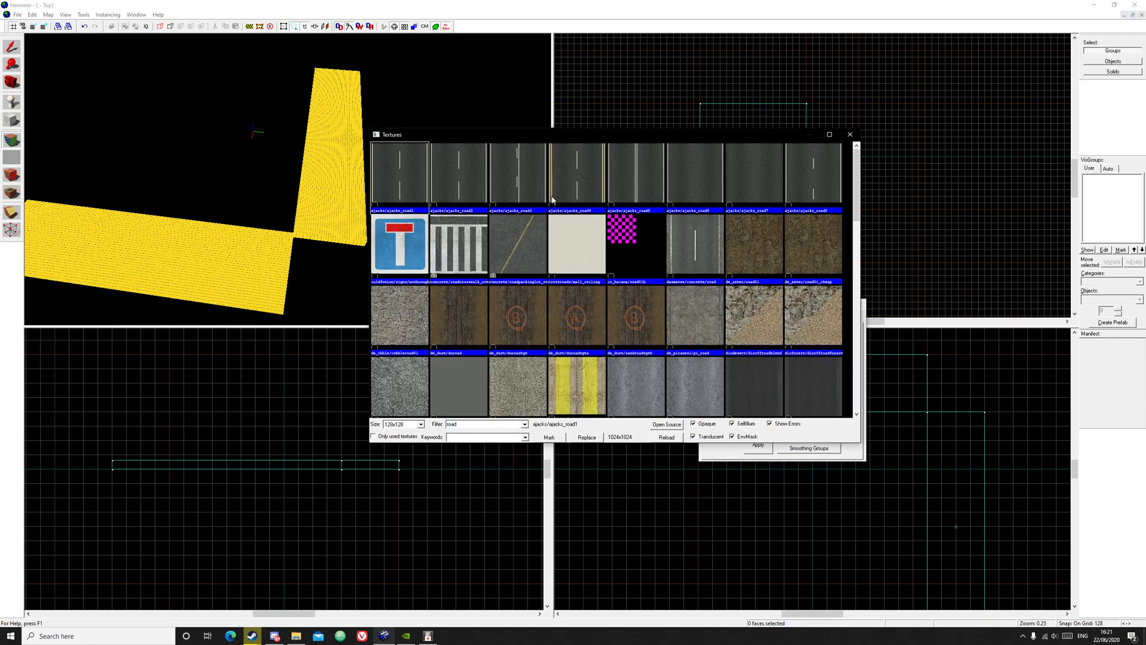
double_click(597, 179)
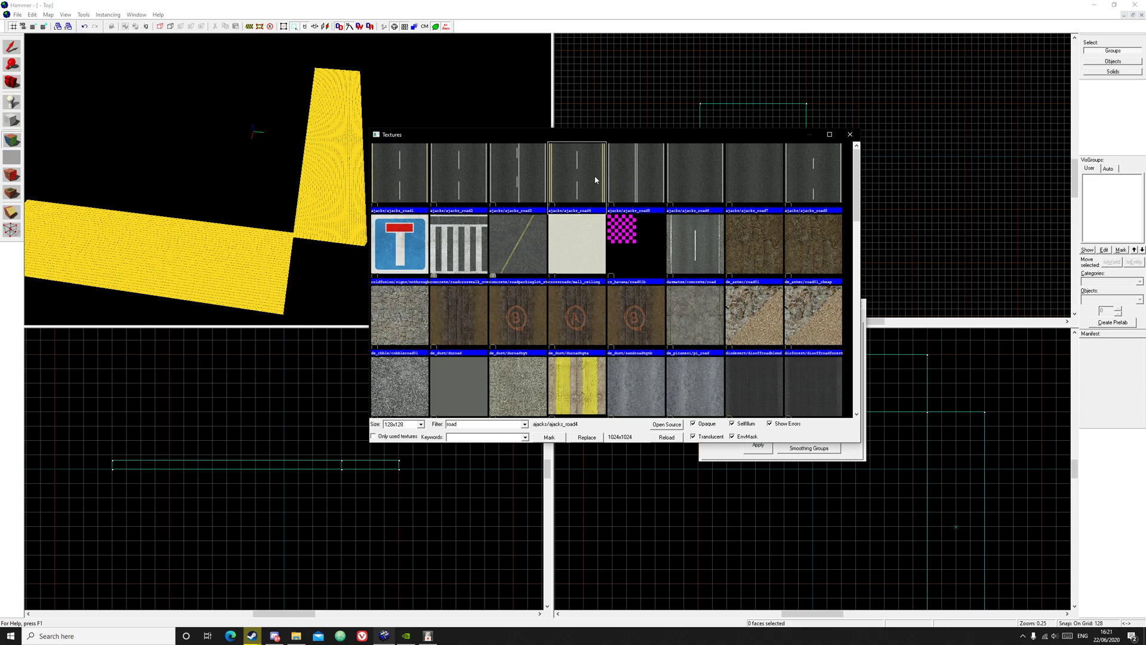
right_click(353, 188)
scroll(344, 190, up, 2)
click(338, 188)
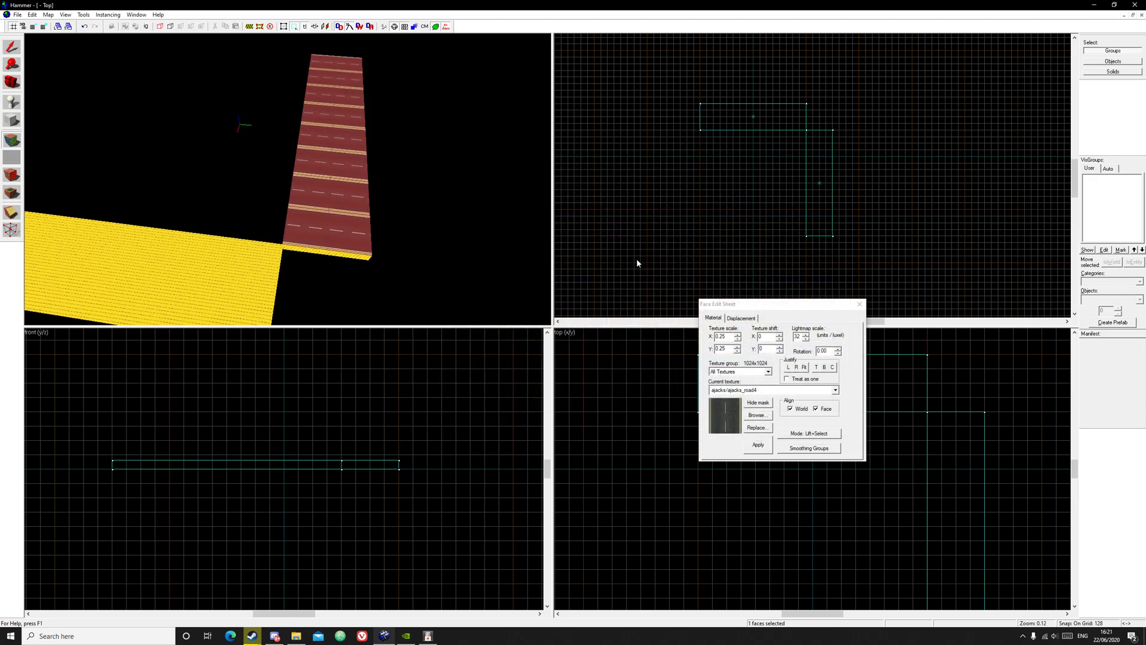
Step: Rotate the road texture on the first block's top face to 90 degrees
click(799, 350)
scroll(769, 459, up, 4)
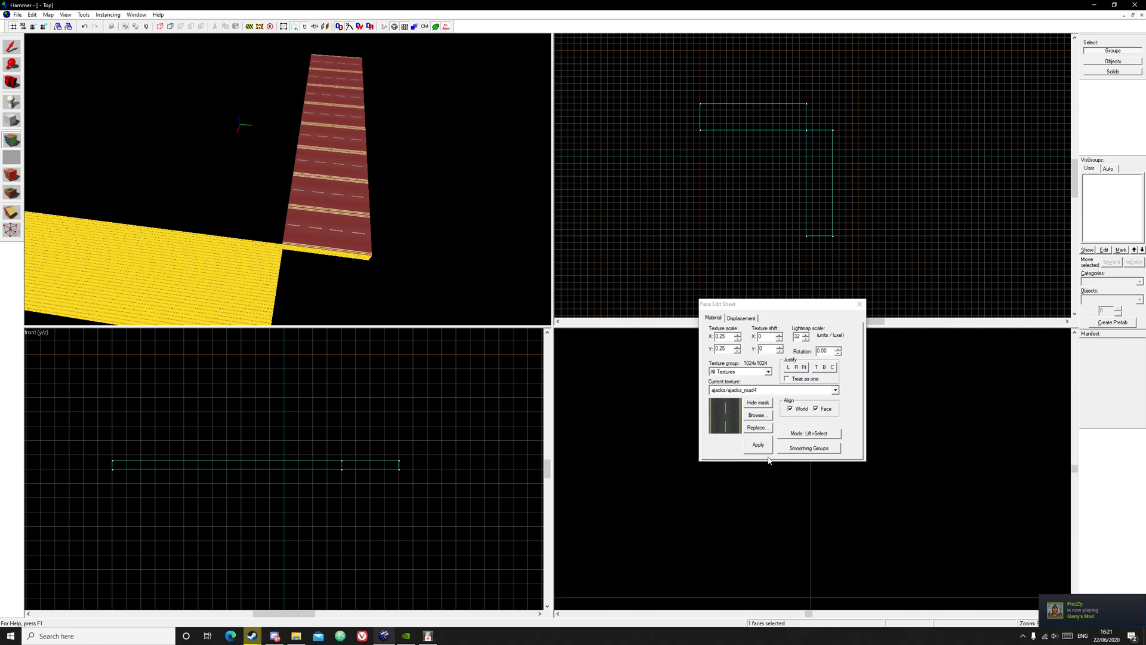
click(808, 356)
text(90)
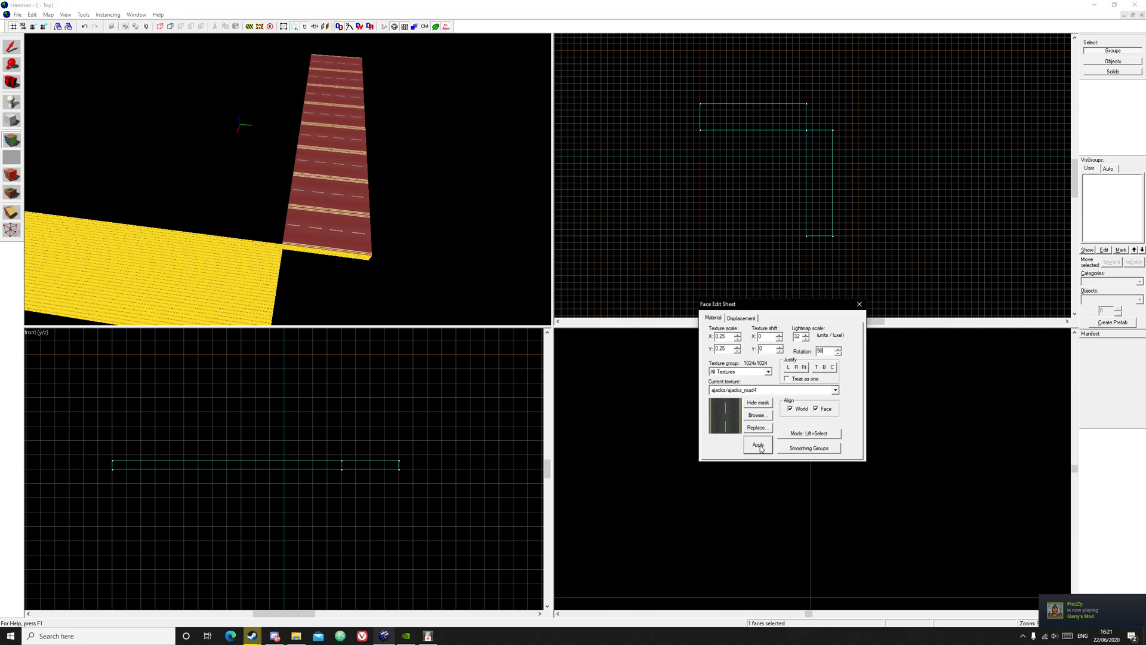
key(Return)
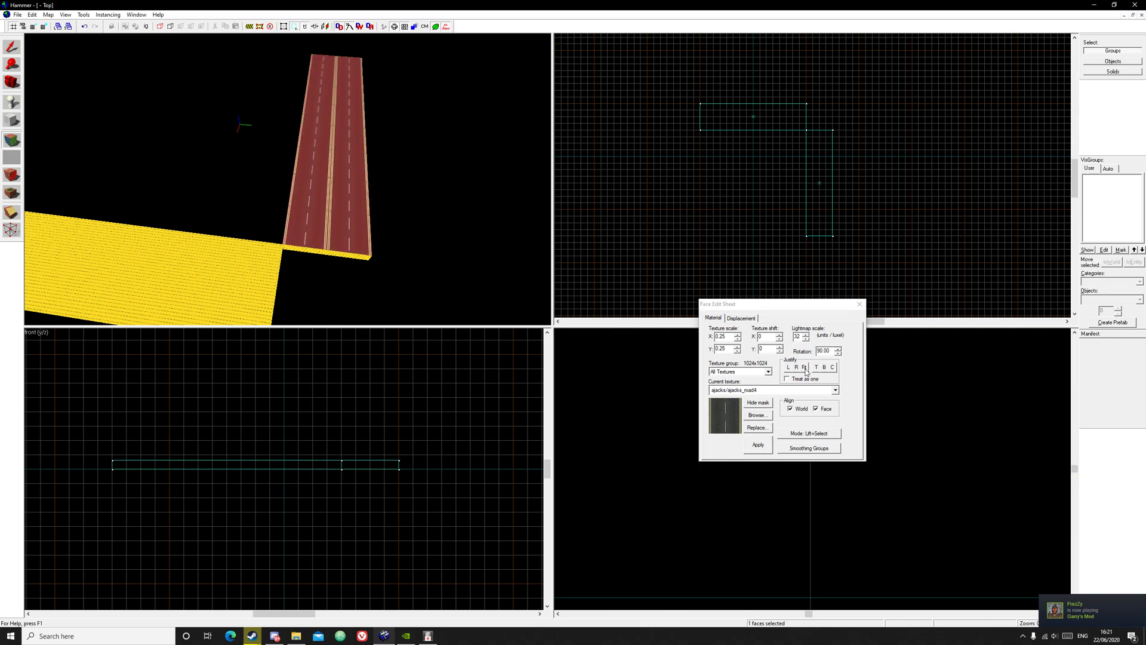
Step: Fit the road texture to the first block's top face and set its Y texture scale to 0.5
click(806, 369)
drag(732, 349, 706, 347)
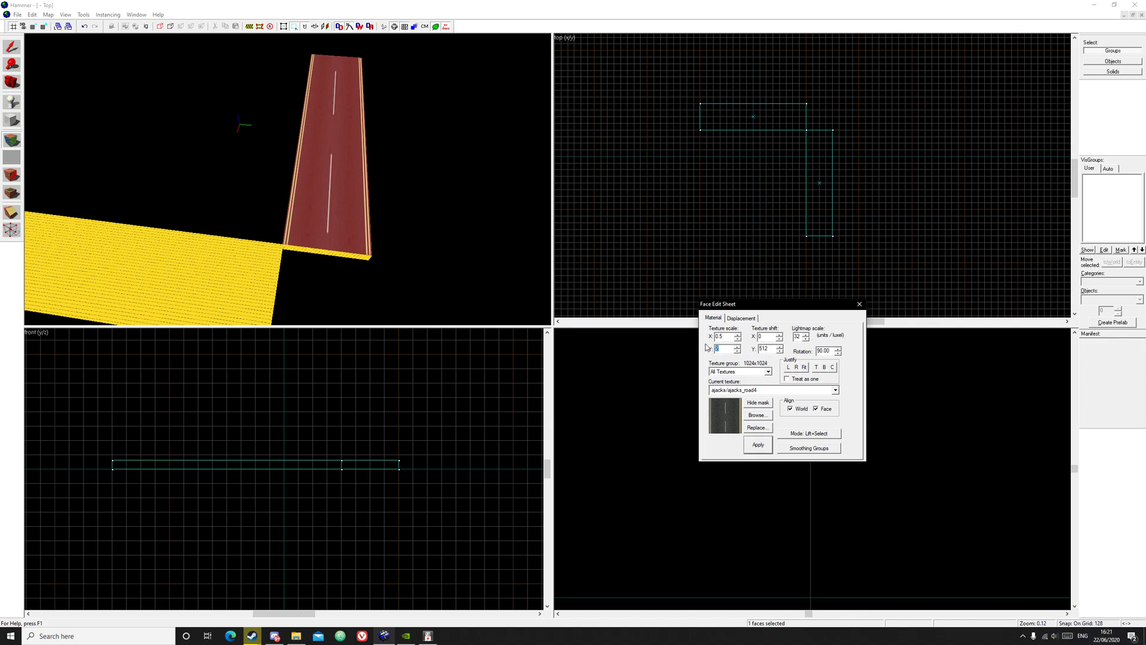
key(Tab)
text(0.5)
click(758, 445)
Step: Apply the same road texture to the top face of the second block
drag(730, 337, 702, 352)
right_click(222, 263)
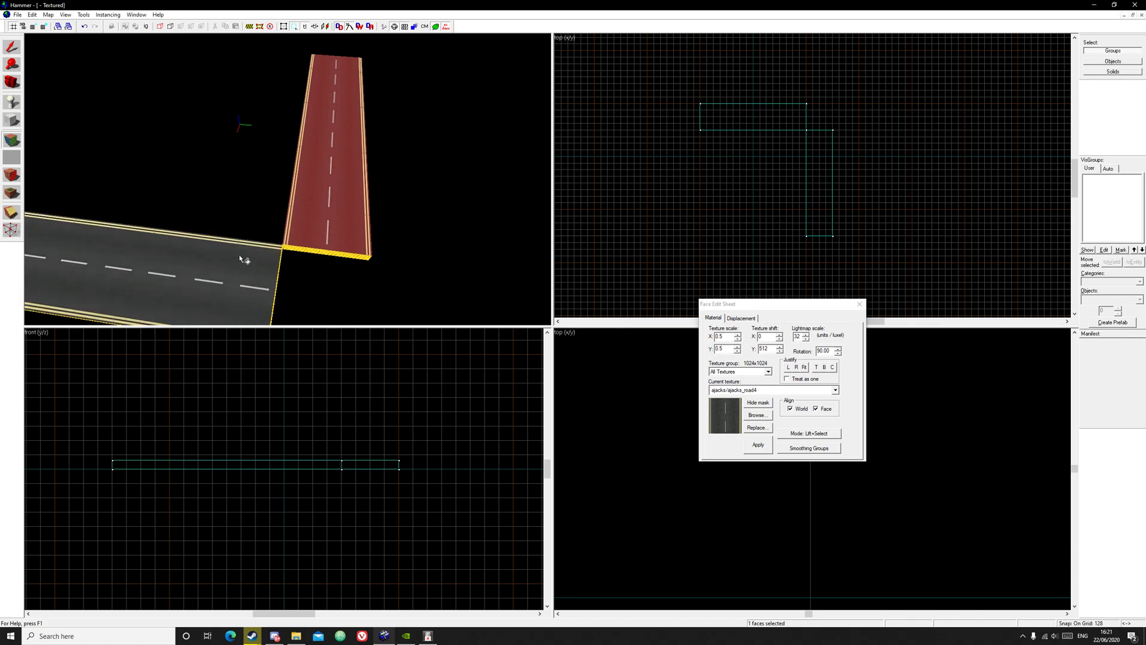
key(z)
key(z)
Step: Fit the road texture to the second block's top face and set its Y texture scale to 0.5
click(263, 231)
key(z)
key(w)
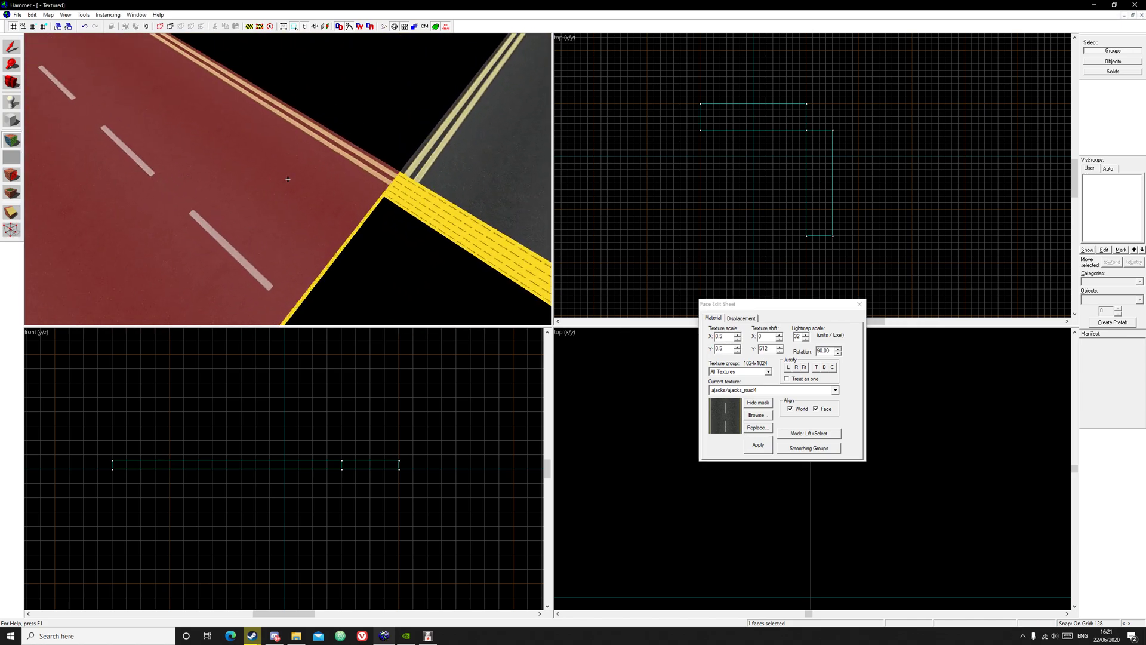
key(s)
key(z)
click(804, 368)
drag(727, 349, 716, 348)
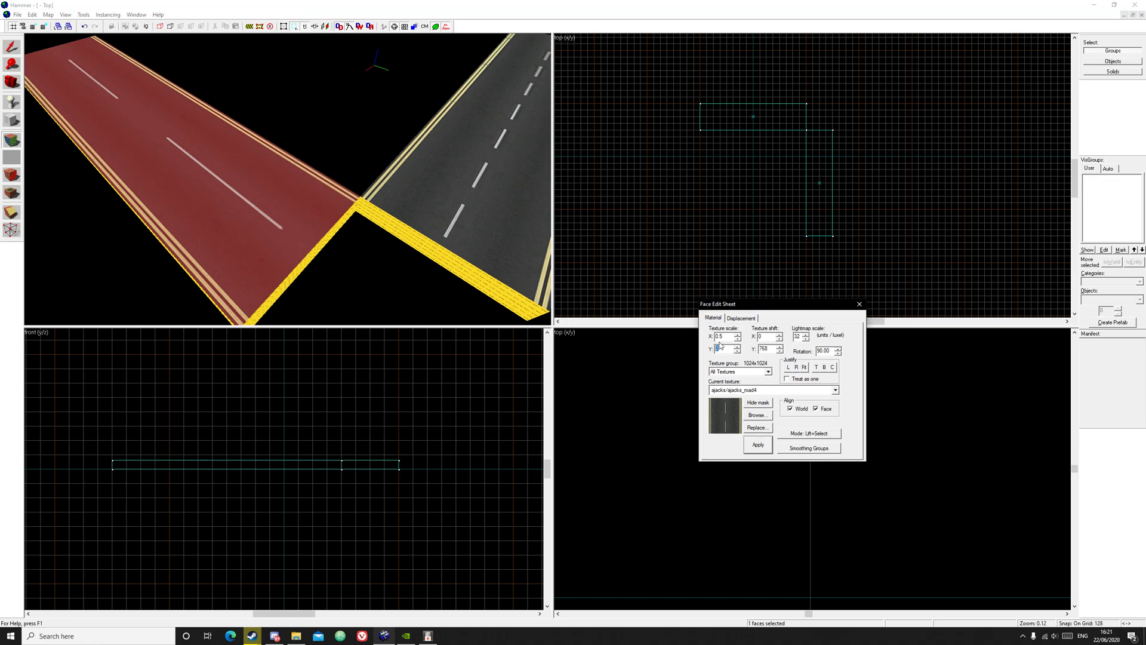
click(757, 445)
Step: Pick up the tools/toolsnodraw texture from the first block's end face as the current texture and finish face editing
click(453, 227)
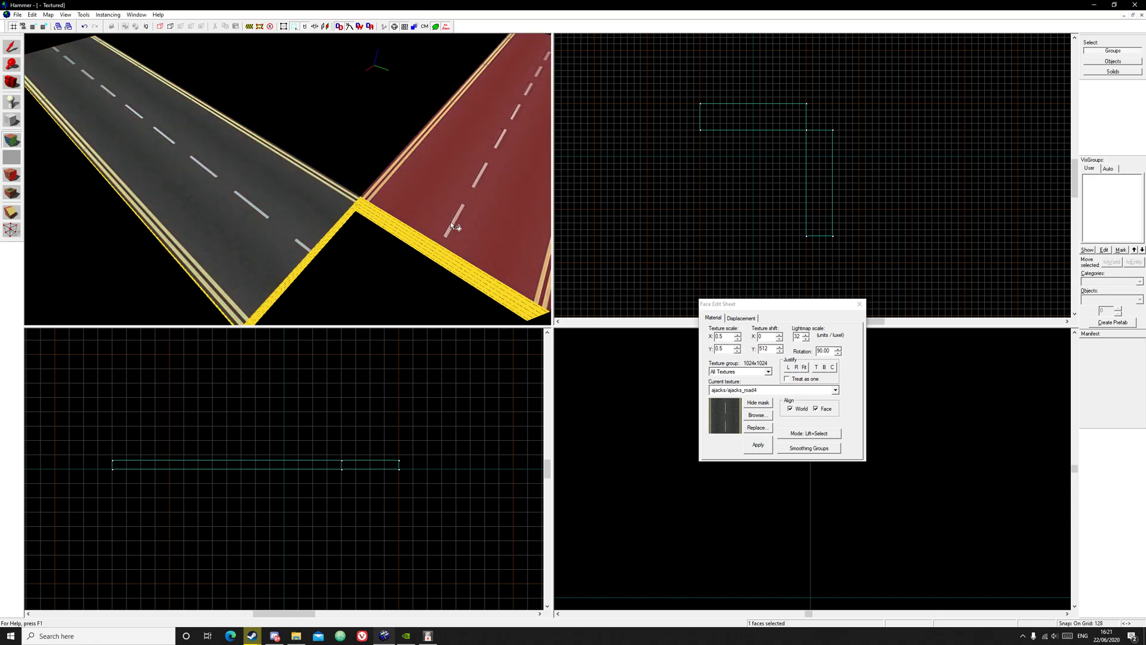
click(452, 261)
key(Escape)
click(842, 305)
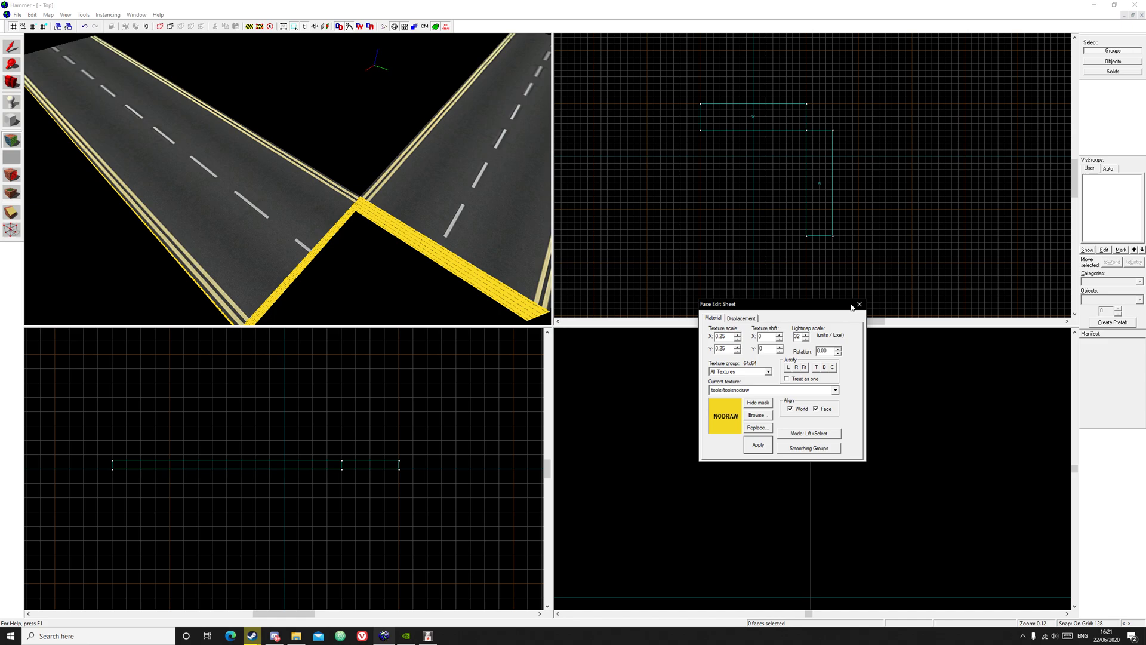
click(860, 304)
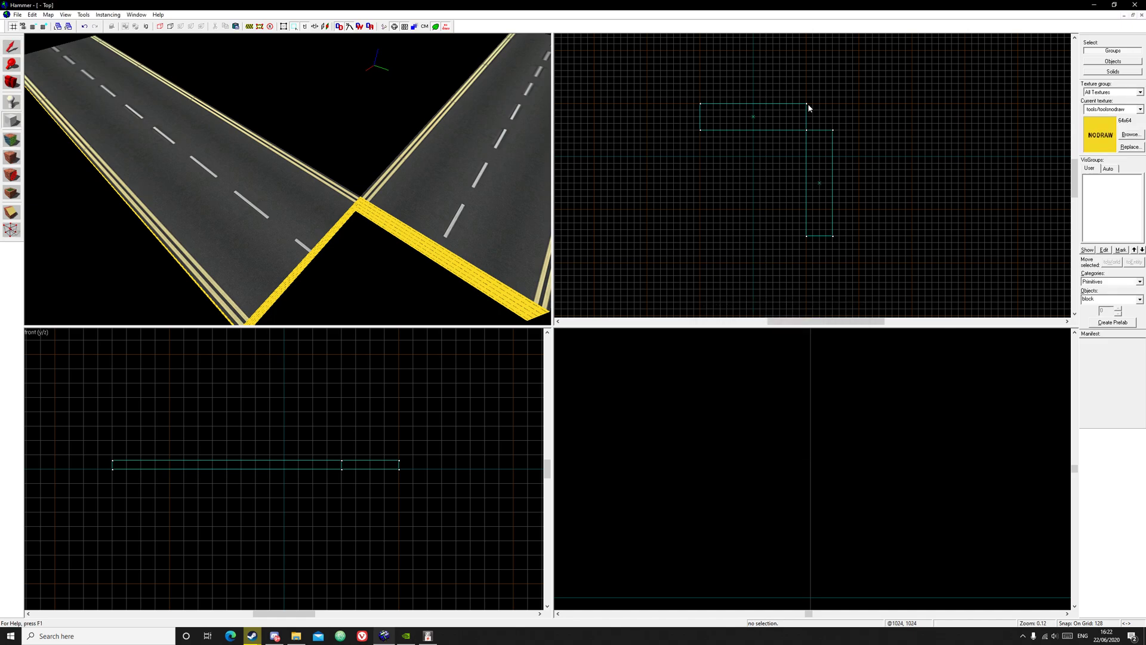
Step: Fill the empty outer corner between the roads with a 512 × 512 nodraw block and stretch it over the first road to 1024 units
drag(806, 103, 835, 137)
key(Return)
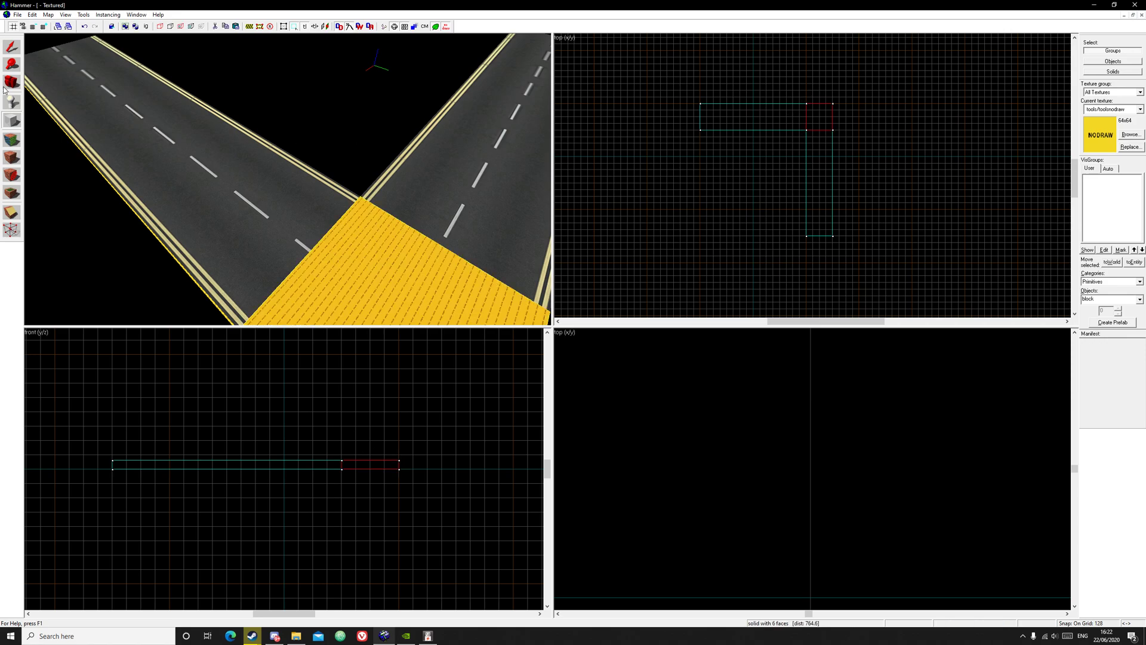
key(shift+s)
scroll(890, 133, up, 5)
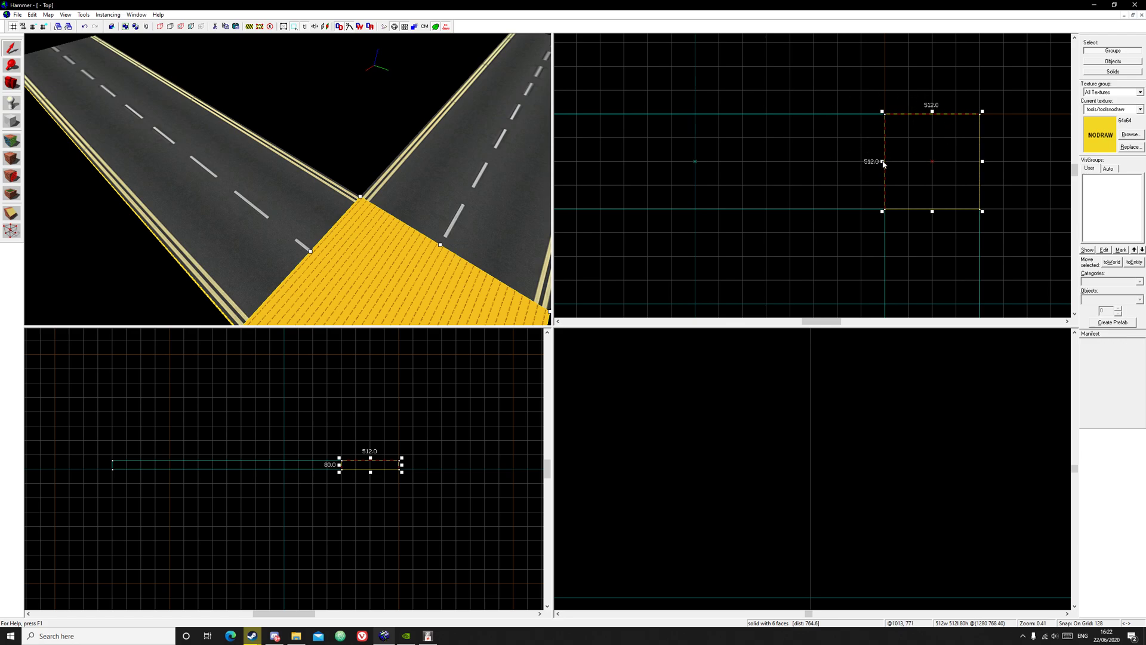
drag(883, 162, 779, 160)
scroll(378, 124, down, 2)
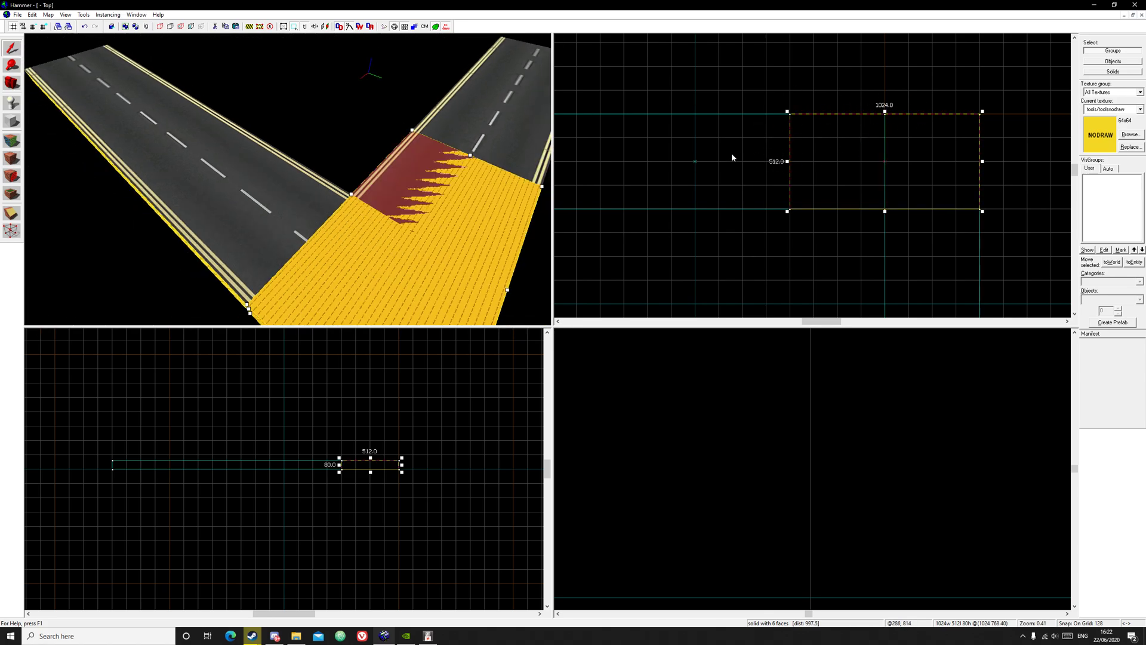
key(z)
key(z)
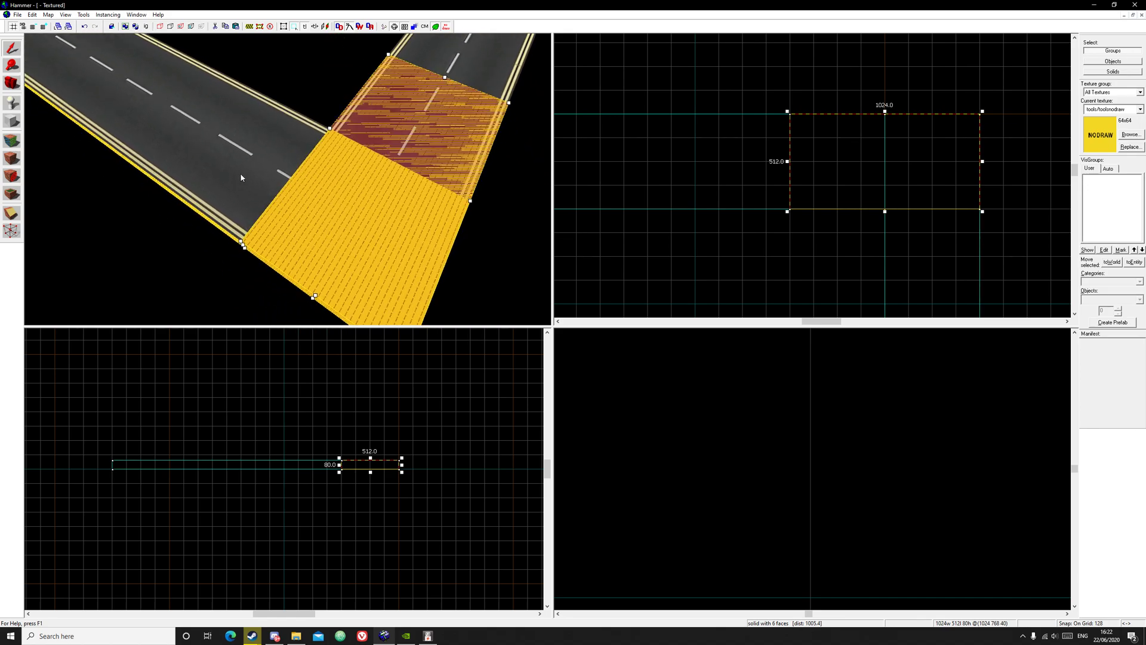
scroll(240, 173, down, 3)
scroll(787, 100, down, 4)
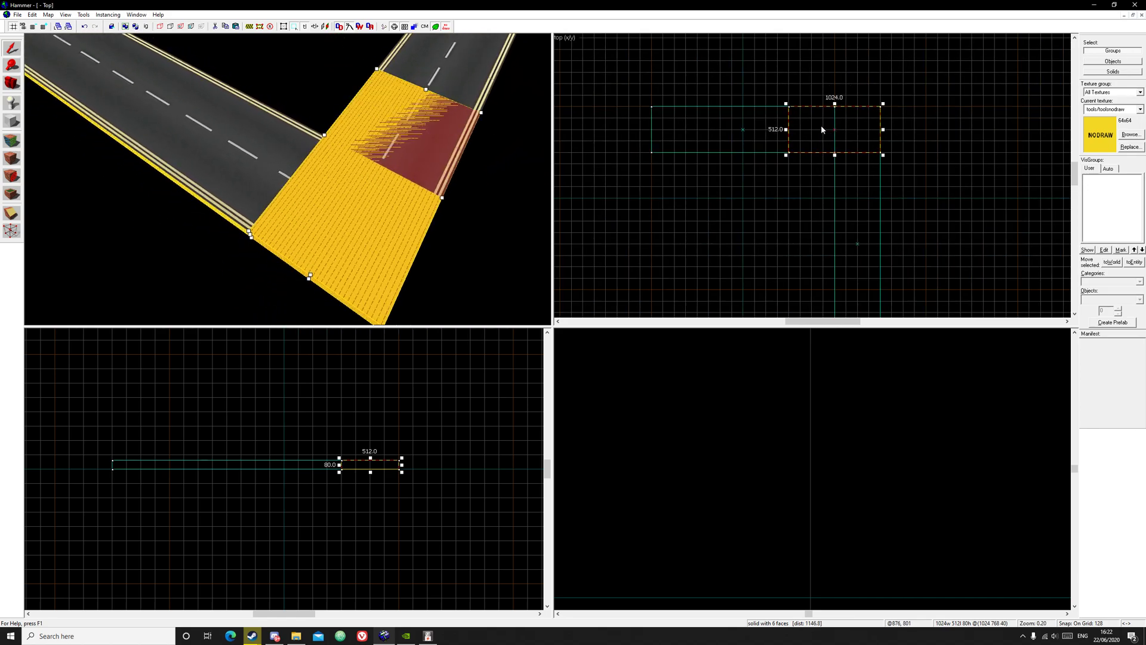
Step: Place a copy of the 1024-unit corner block, rotated 90 degrees about Z, over the corner and the start of the second road
drag(822, 127, 826, 173)
key(ctrl+m)
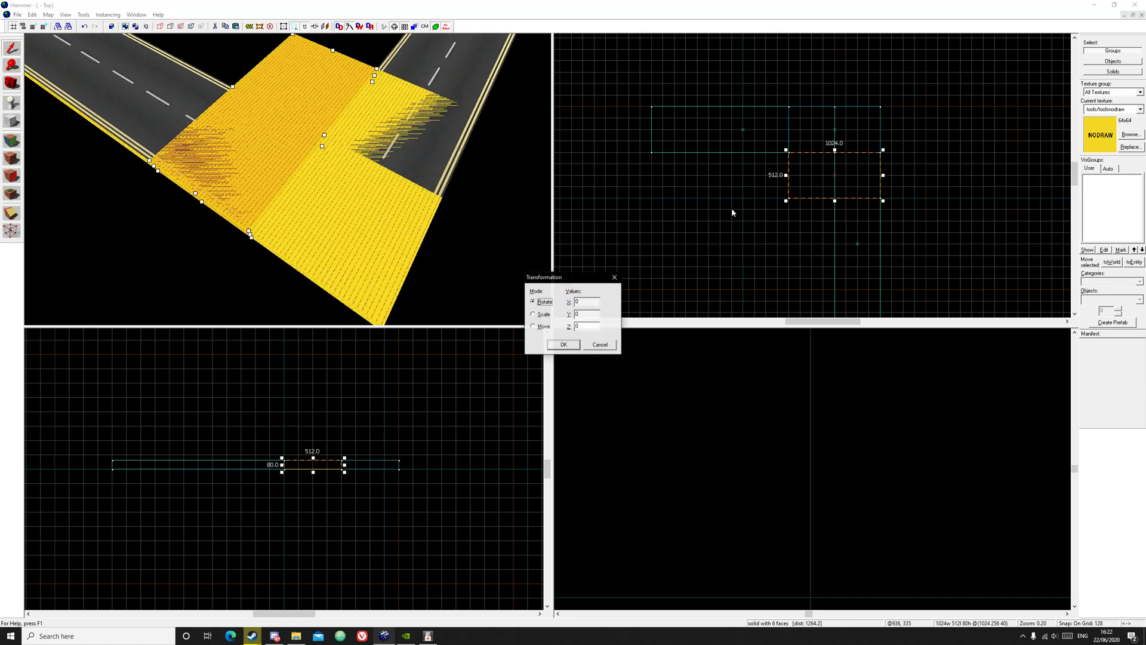
text(90)
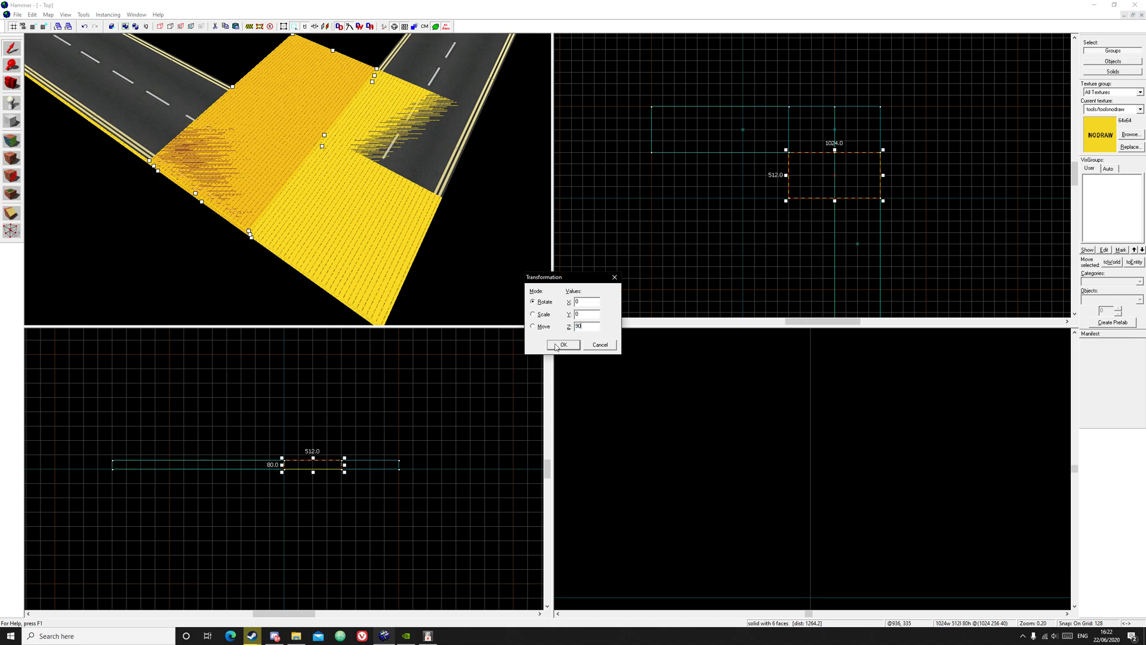
click(557, 346)
drag(844, 155, 860, 120)
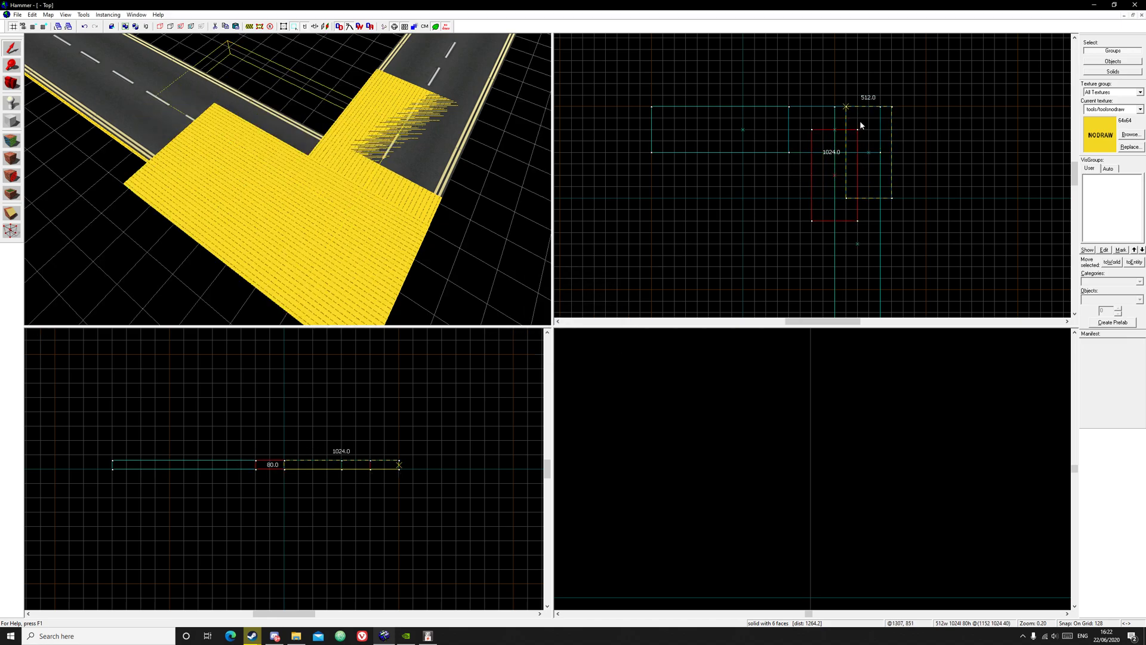
Step: Shorten the road running along Y to 1536 units so it ends where its corner block begins
key(z)
key(z)
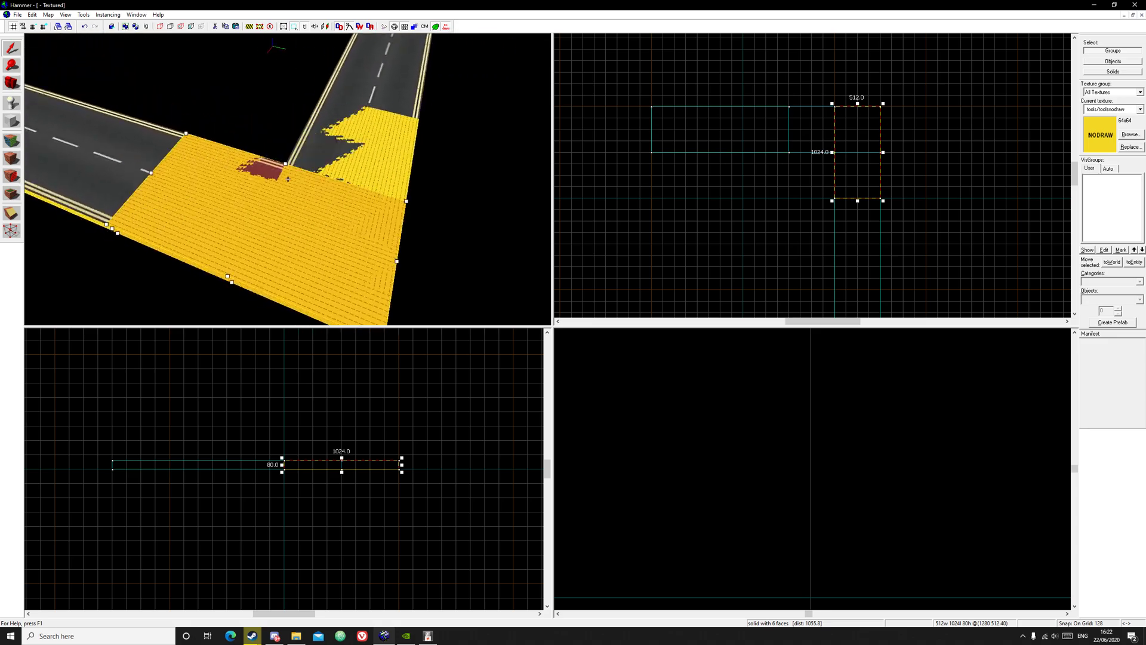
click(452, 256)
key(z)
click(143, 193)
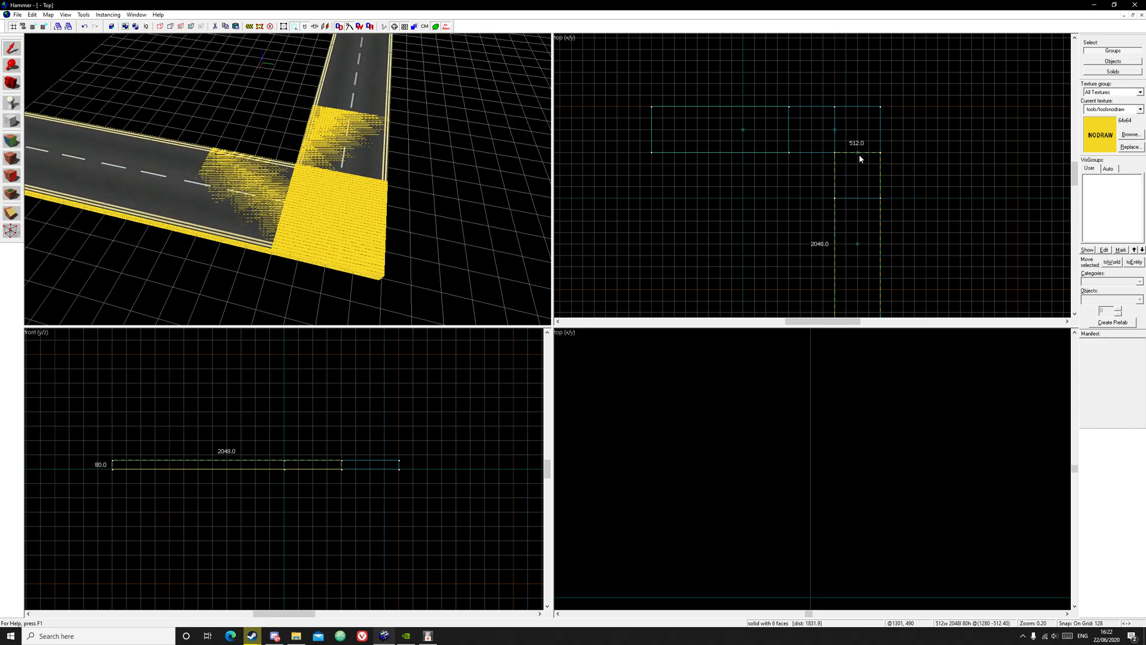
drag(858, 152, 859, 197)
key(w)
key(d)
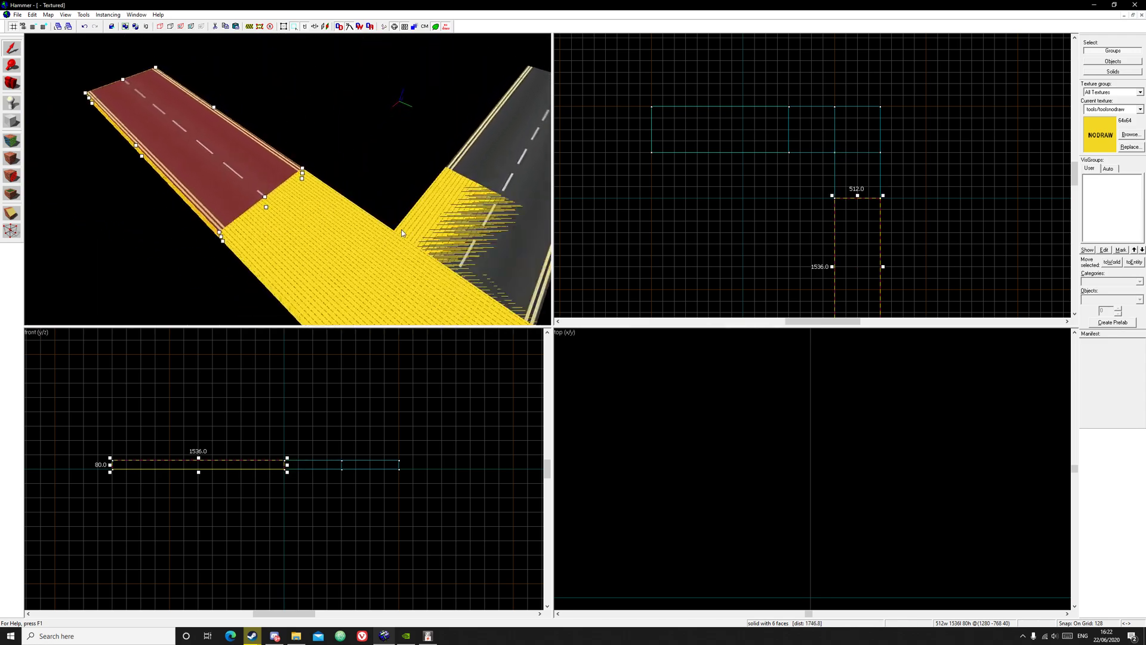
Step: Shorten the road running along X to 1536 units so it meets the end of its corner block
key(z)
click(450, 173)
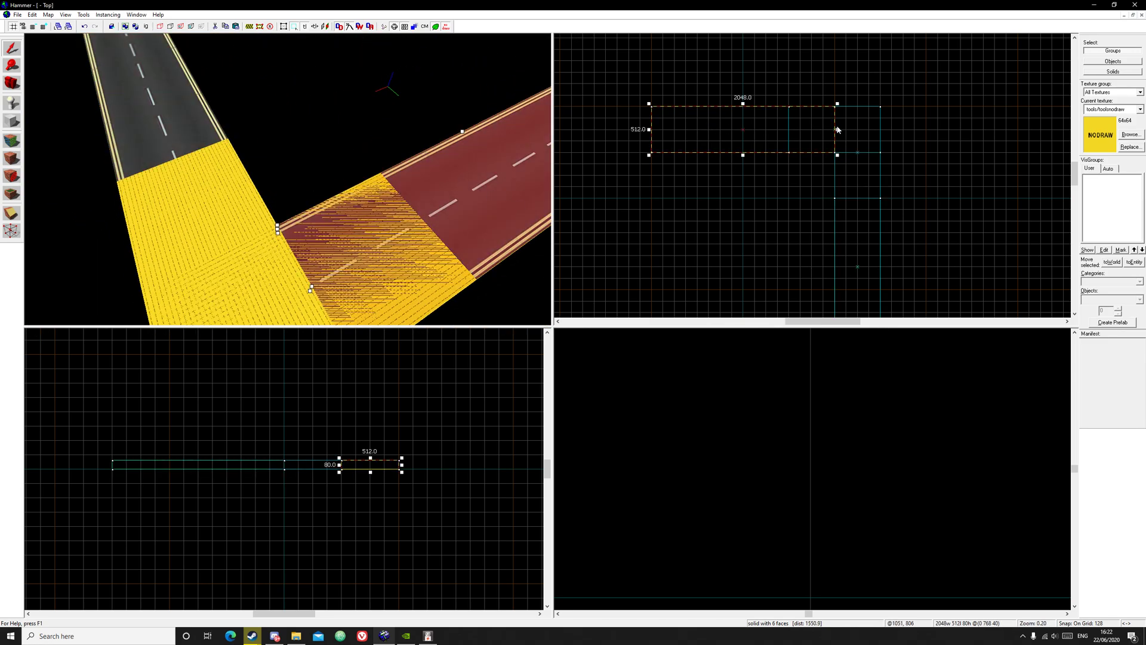
drag(838, 131, 789, 145)
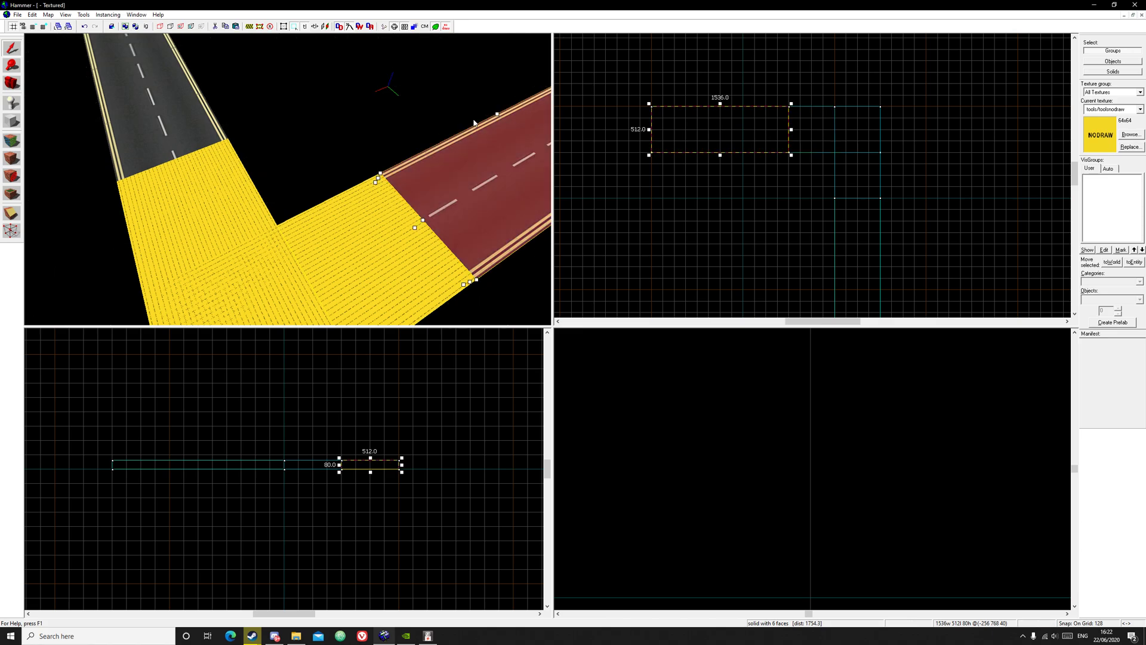
click(353, 119)
key(s)
Step: Continue the road texture from each road's top face onto the top face of its adjoining corner block
click(12, 141)
click(172, 111)
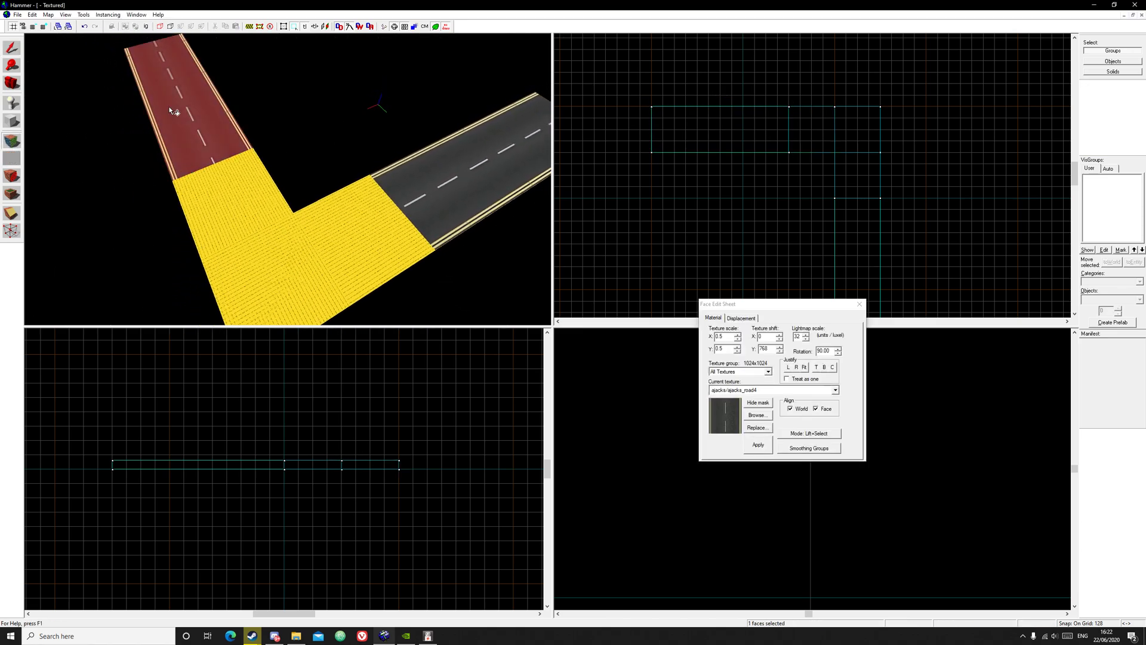
right_click(210, 169)
click(502, 174)
right_click(368, 212)
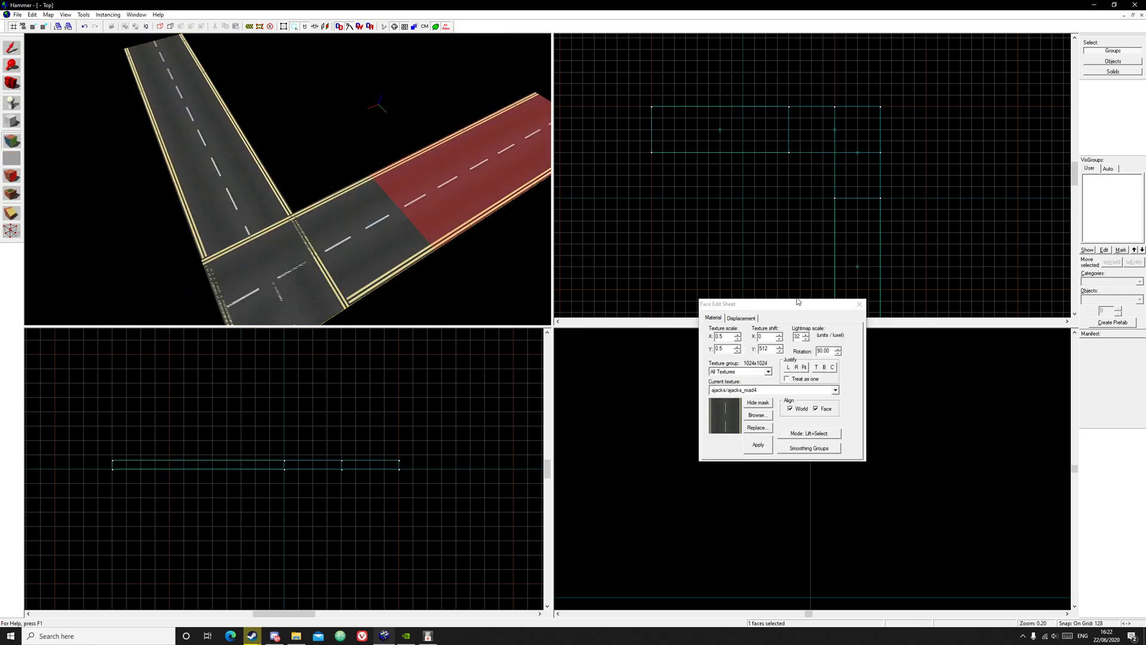
click(860, 303)
Step: Create a power 3 displacement on the top face of each of the two overlapping corner blocks
key(z)
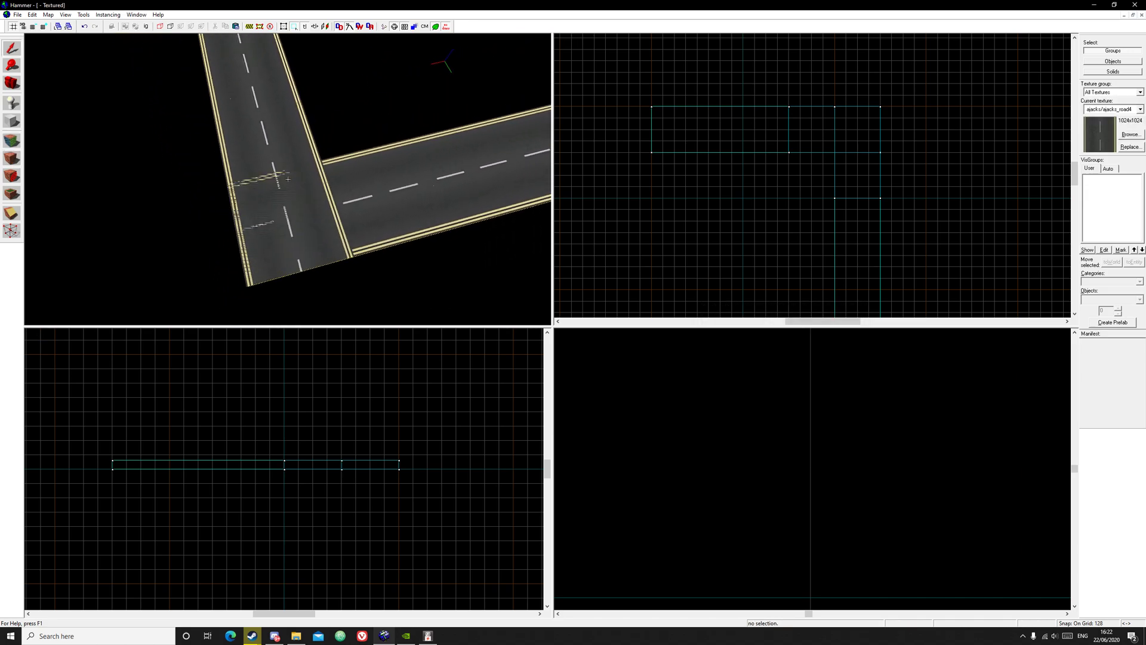
key(w)
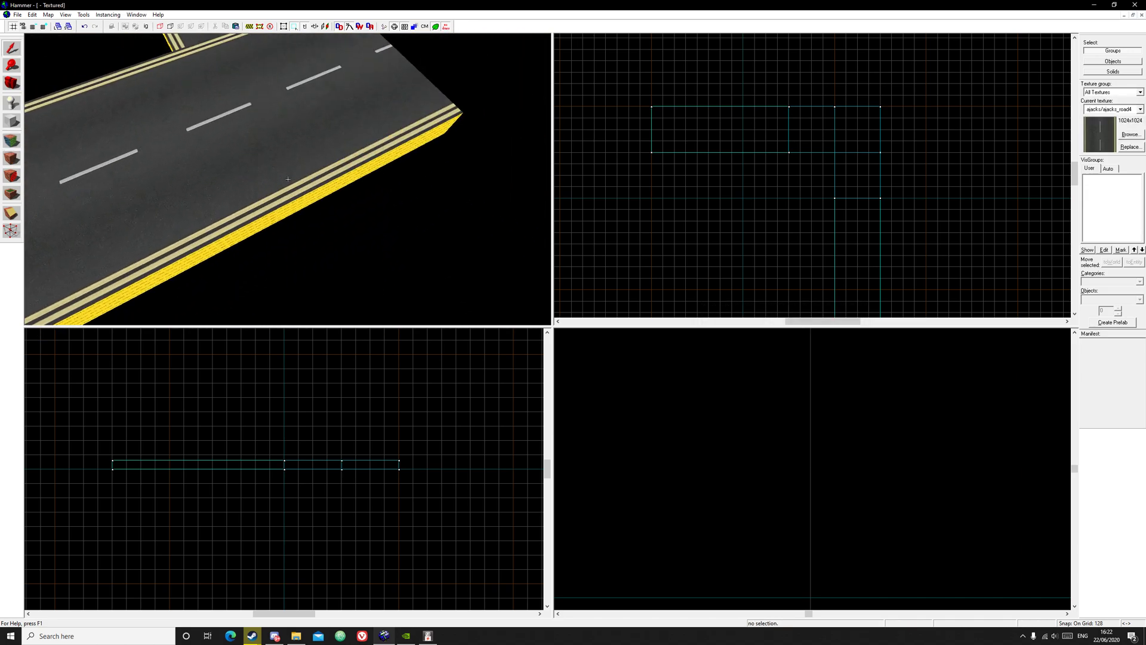
key(s)
key(z)
click(11, 157)
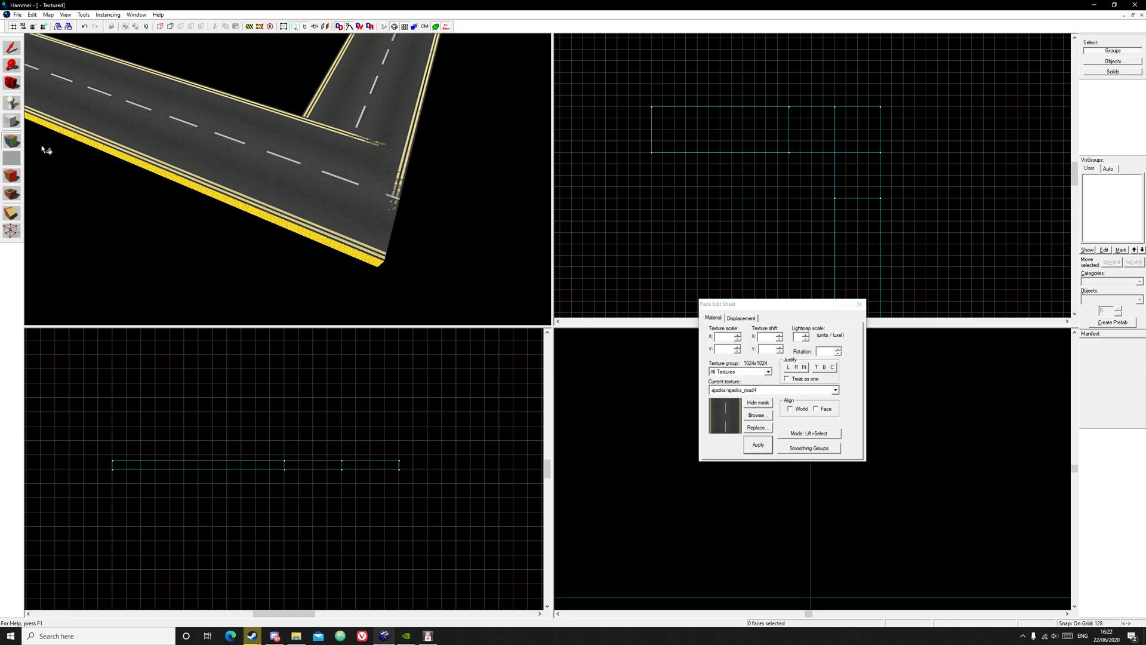
click(218, 153)
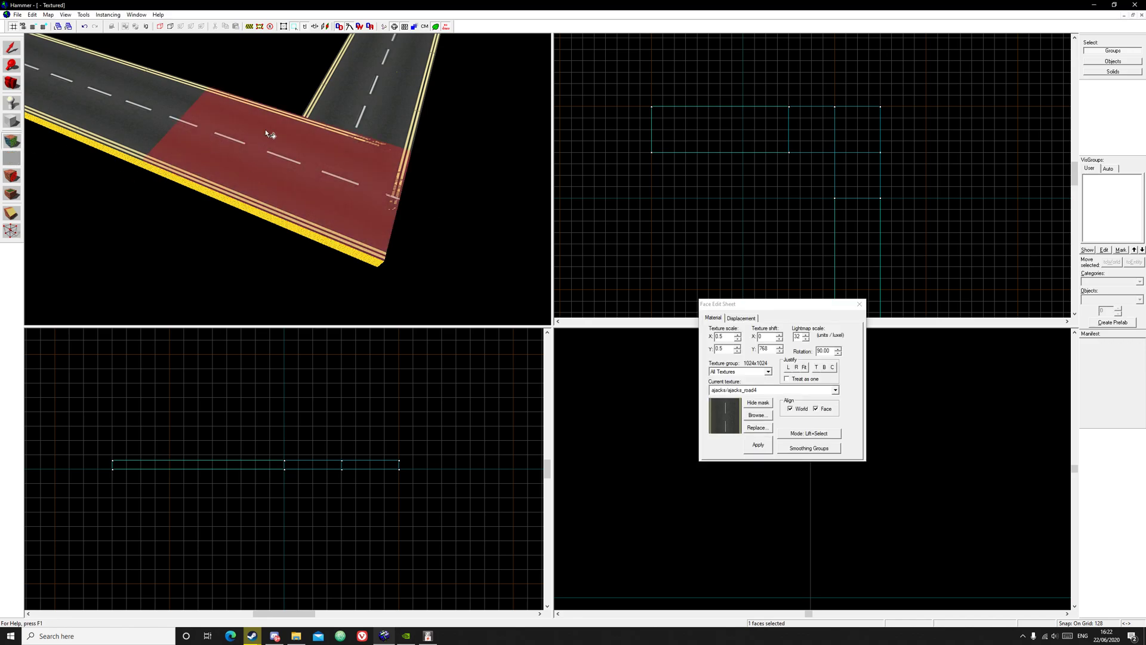
click(741, 317)
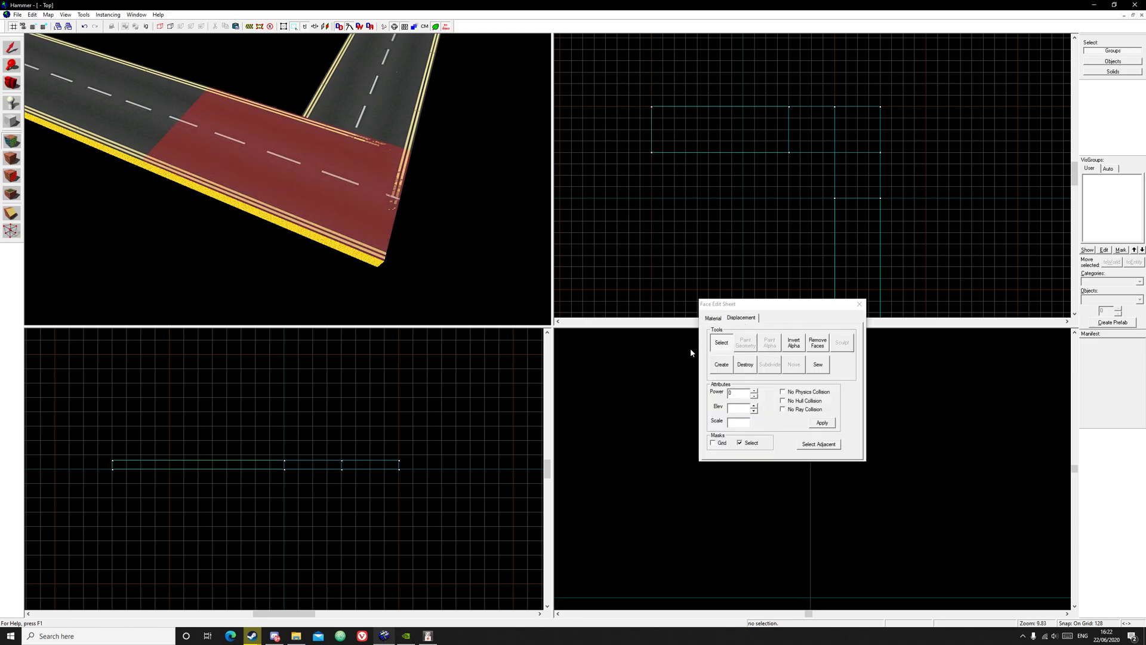
click(720, 365)
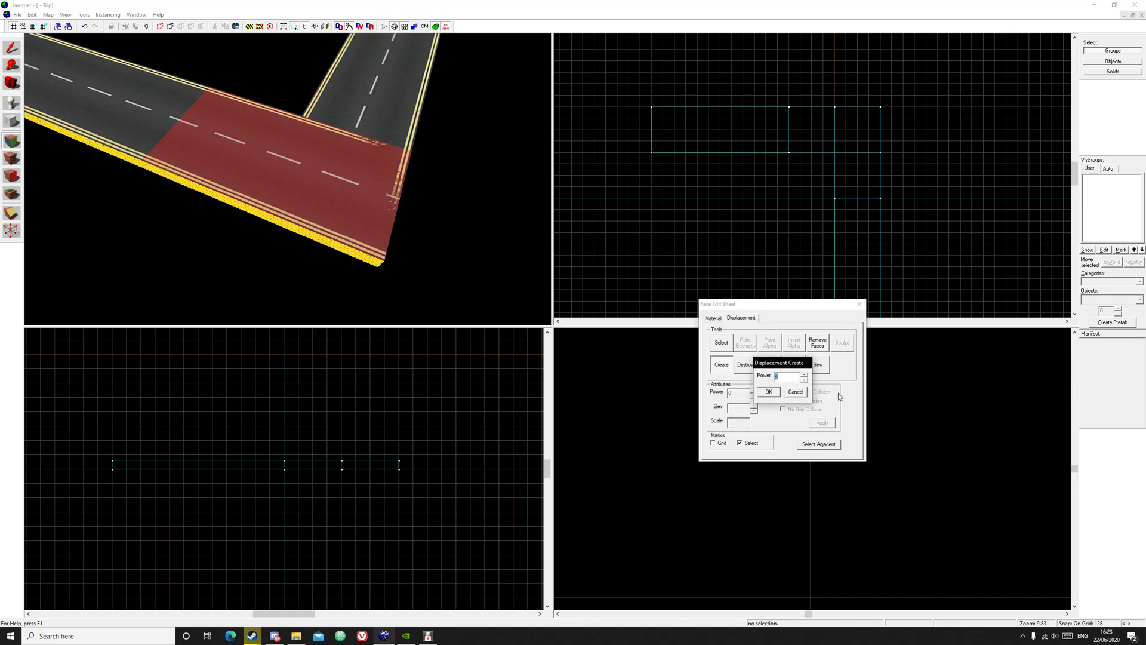
click(769, 392)
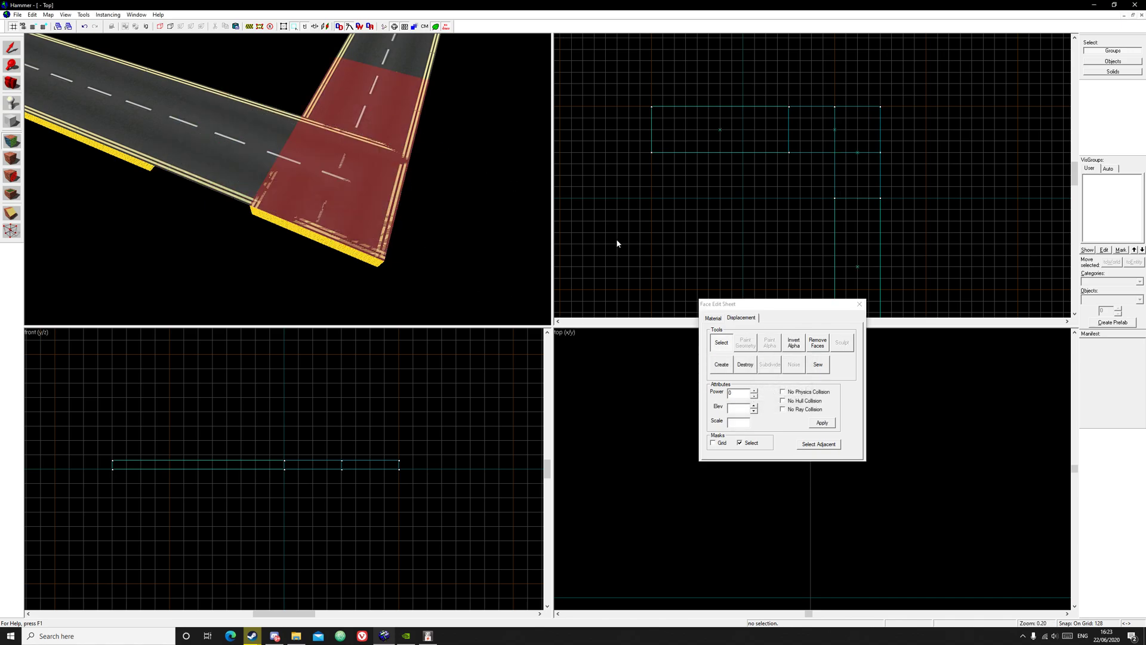
click(727, 365)
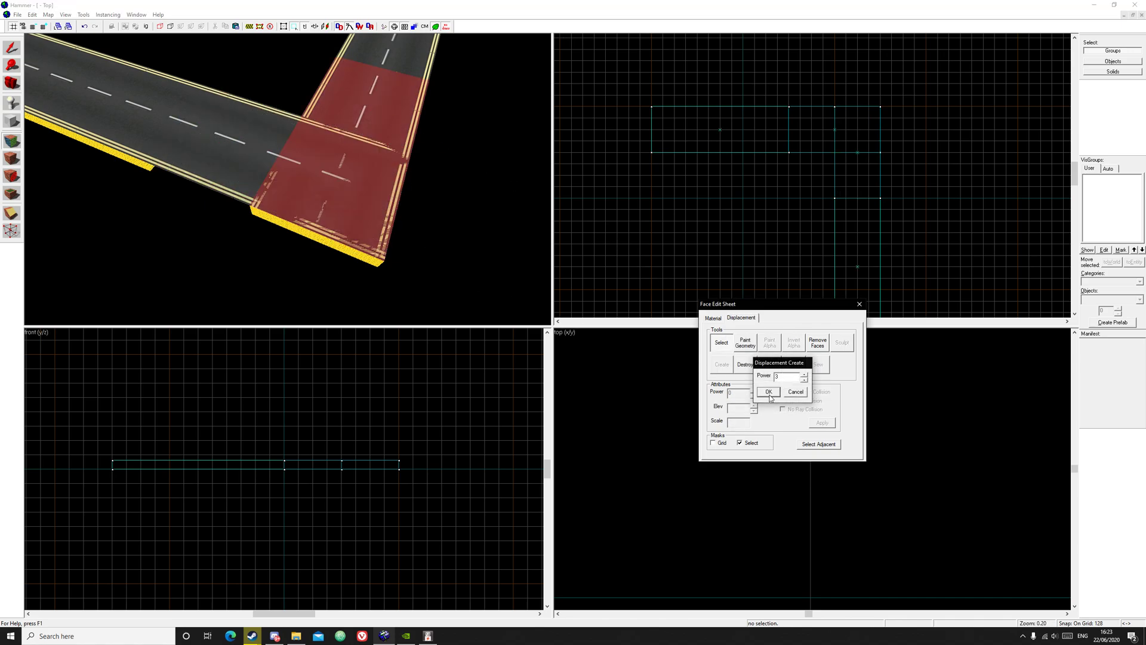
click(769, 395)
Step: Finish face editing and select the corner displacement block that runs along Y
click(220, 145)
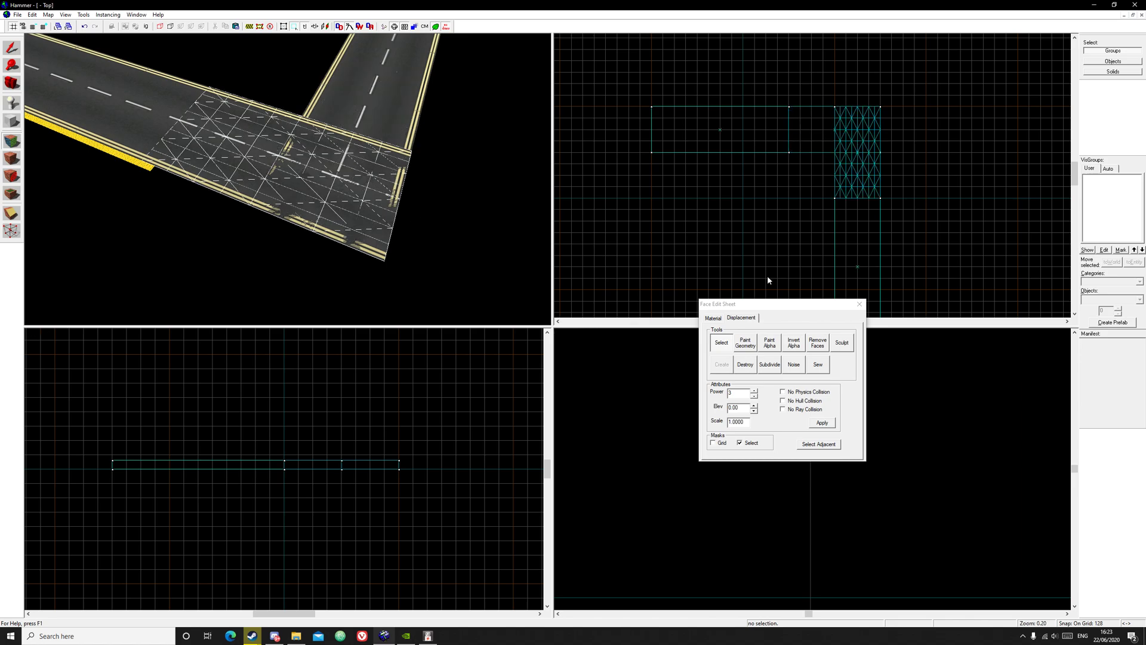
click(860, 306)
key(z)
key(z)
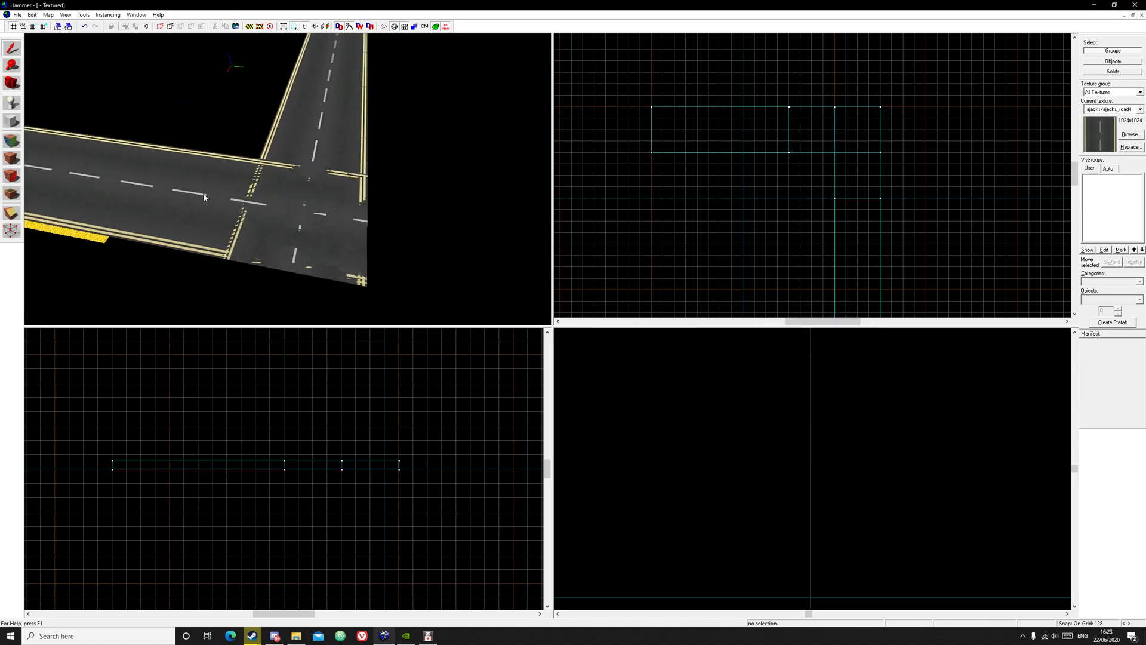
click(205, 197)
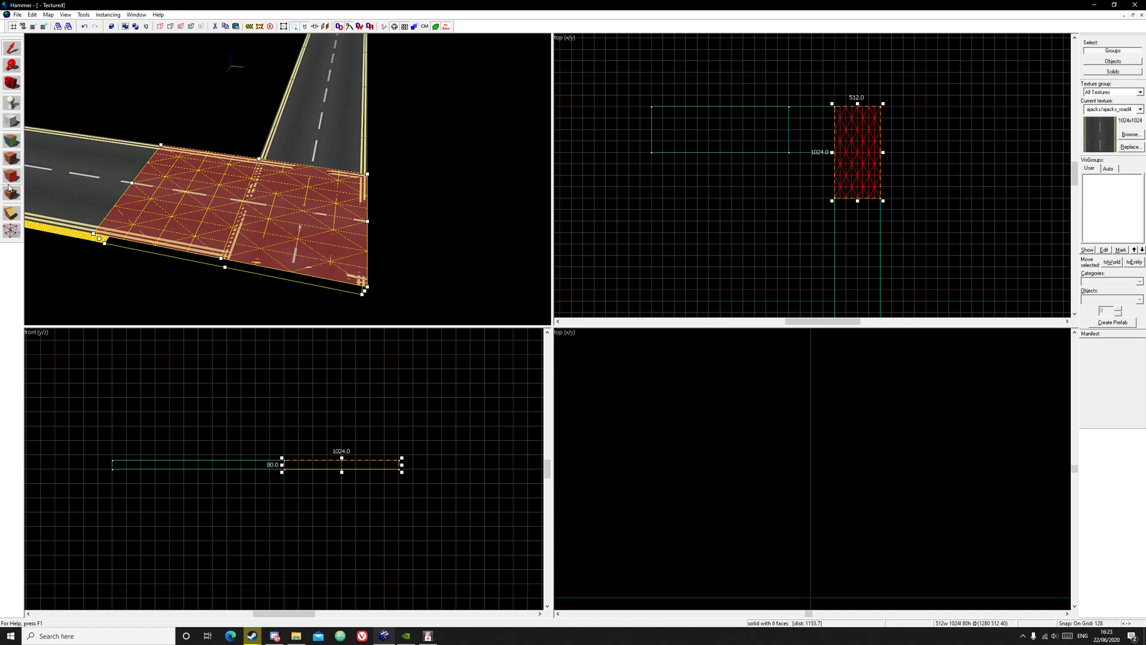
click(9, 215)
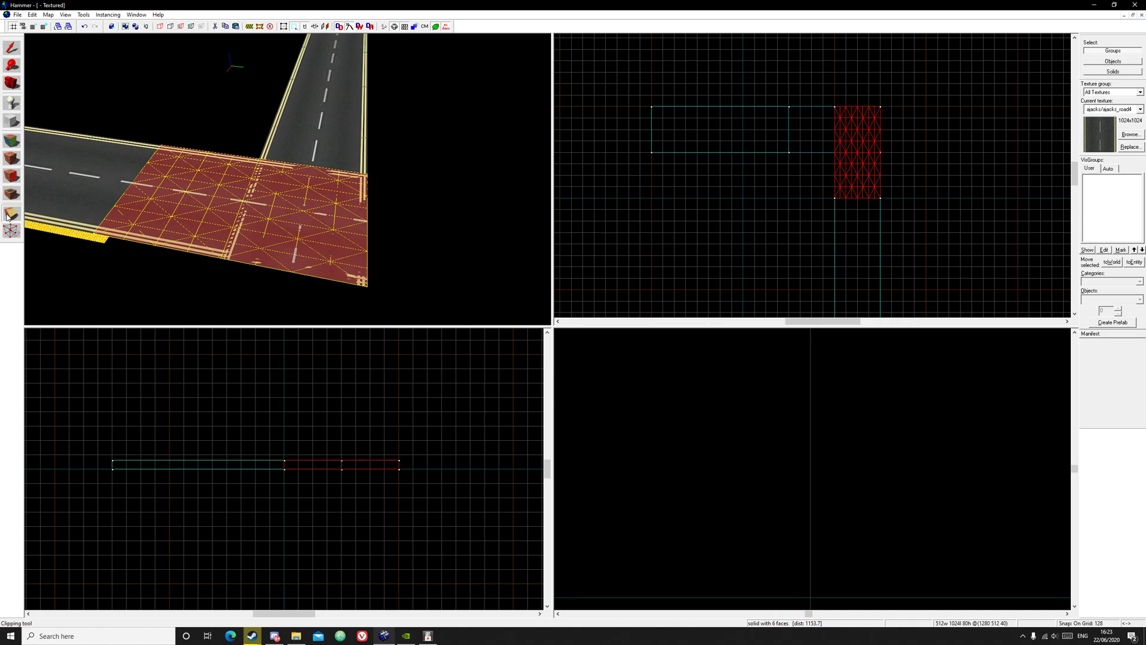
drag(743, 197, 789, 152)
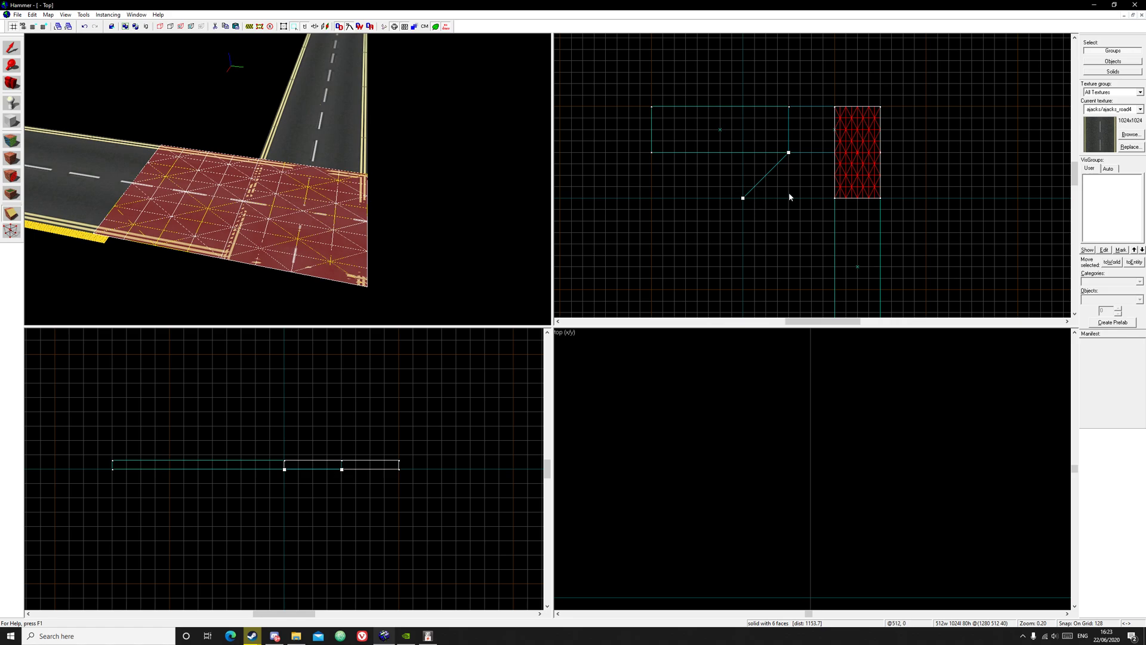
key(shift+s)
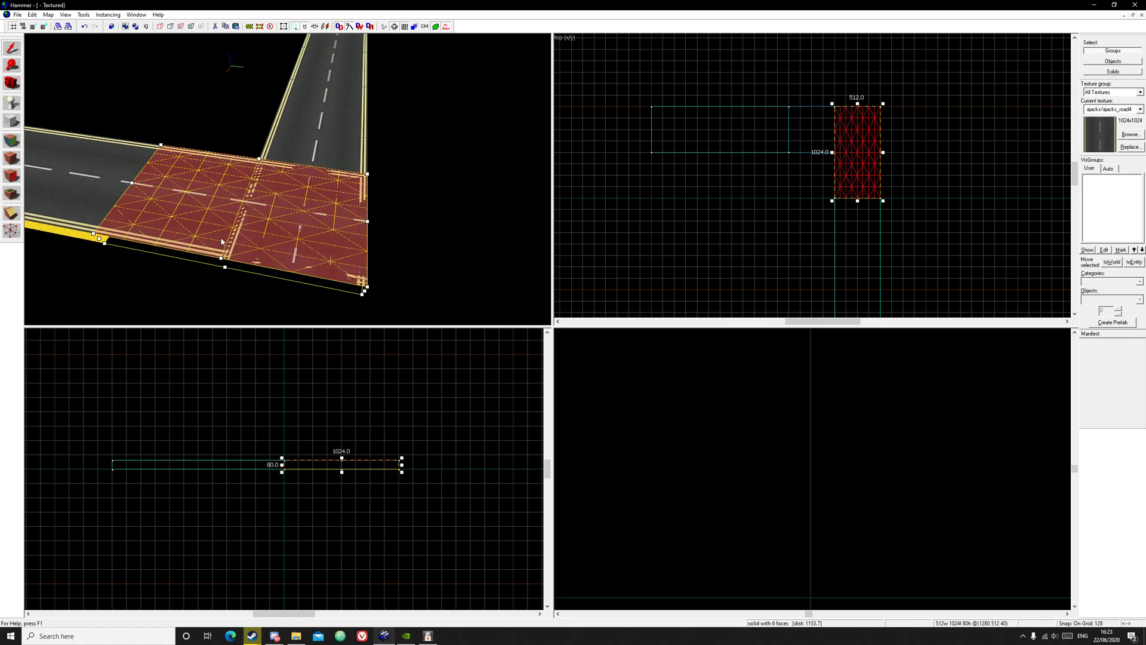
Step: Clip the Y-running corner block diagonally from the inner to the outer corner, keeping the part attached to its road
key(shift+x)
scroll(850, 156, up, 3)
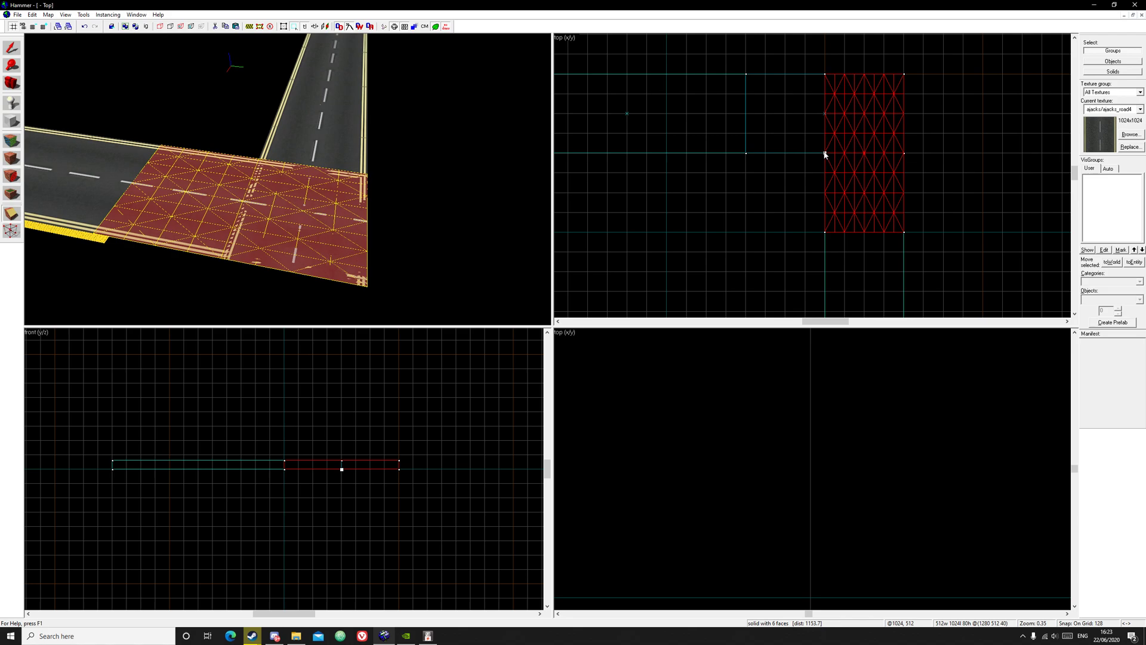
drag(825, 154, 904, 74)
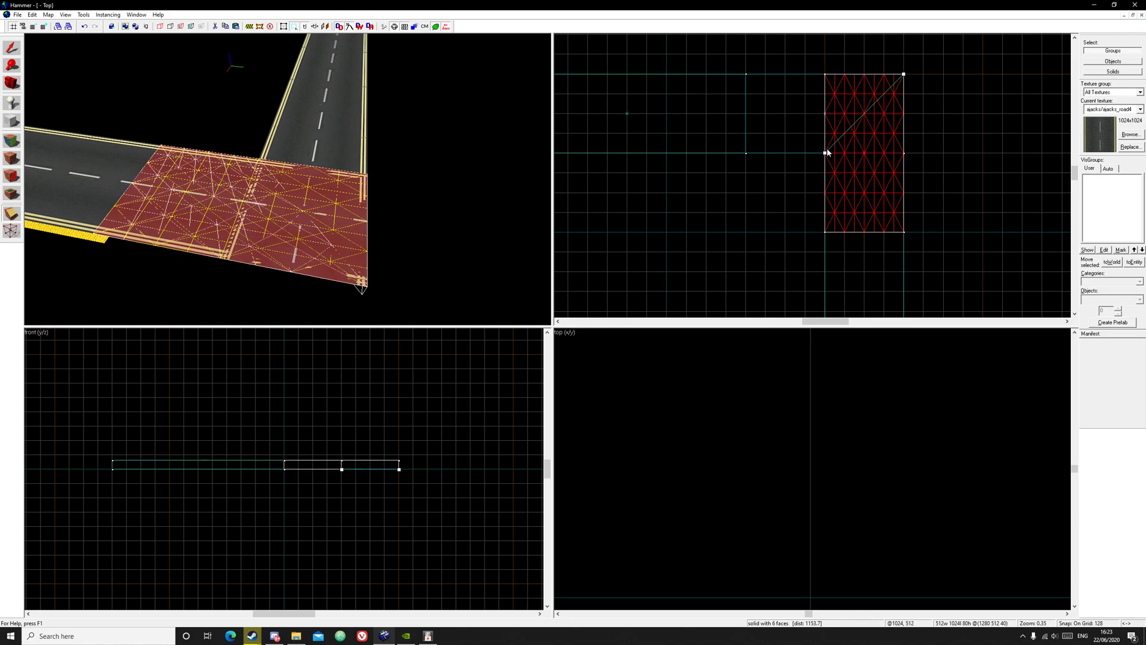
scroll(230, 147, up, 5)
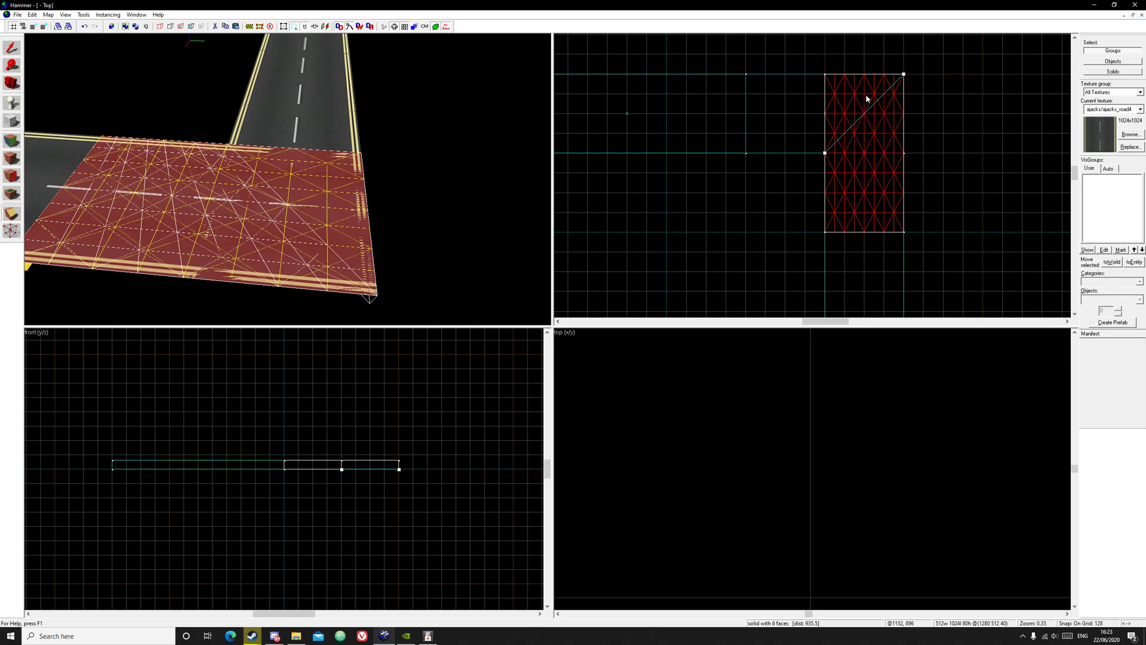
scroll(865, 95, up, 3)
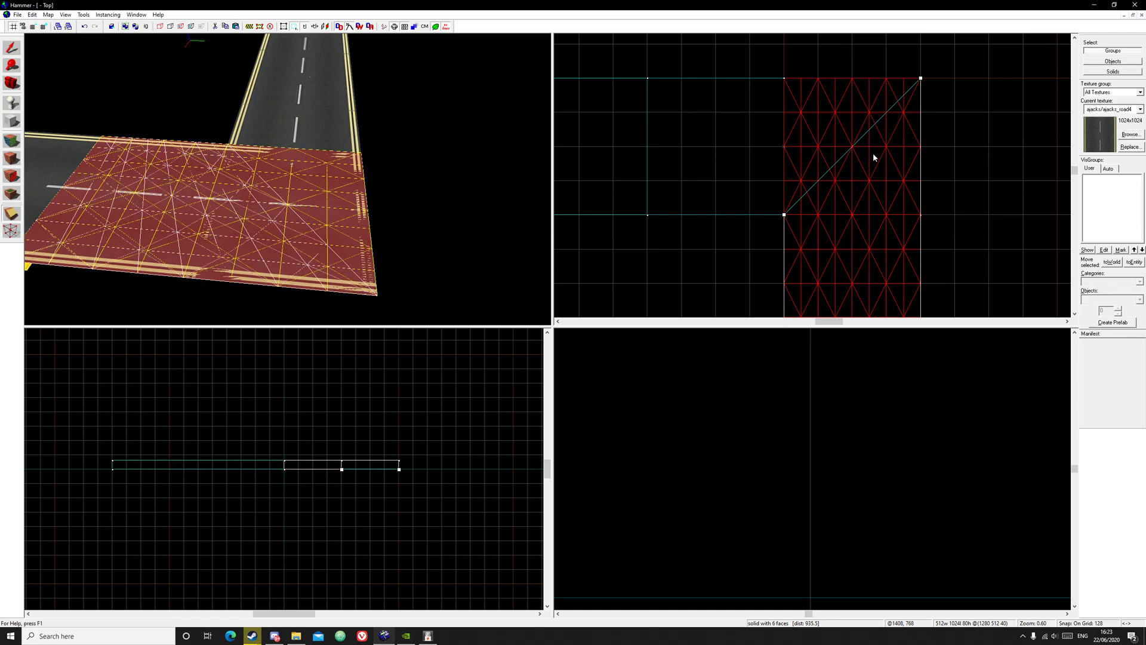
key(Return)
click(12, 49)
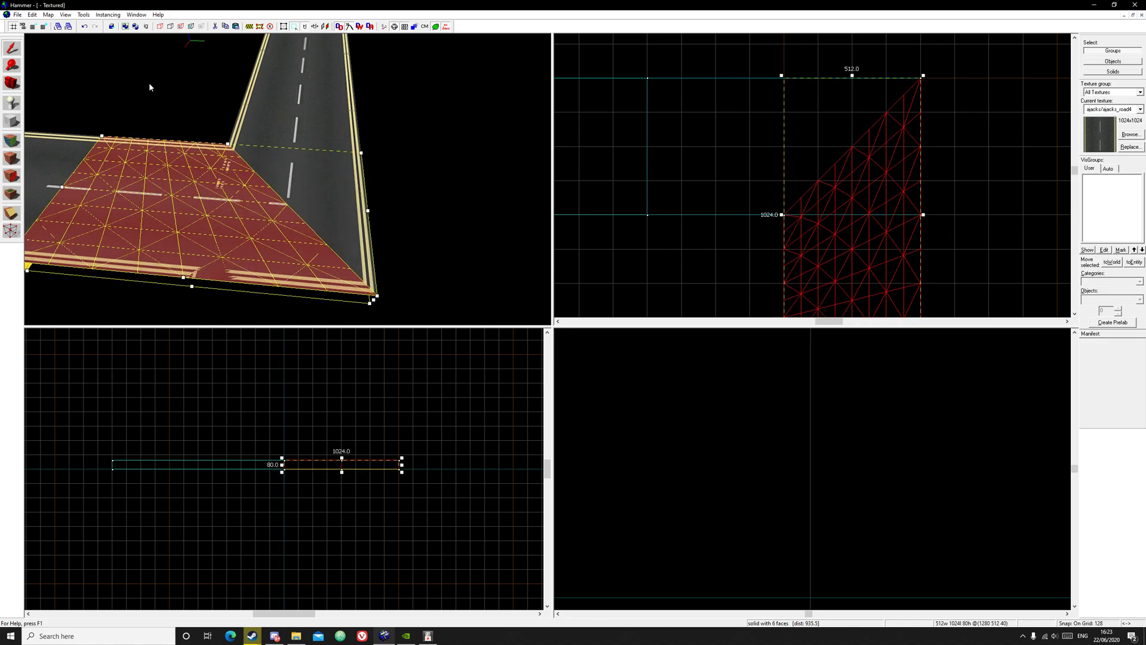
Step: Examine the diagonal cut of the Y-running corner block and its overlap with the other block from several angles
key(z)
key(a)
key(z)
click(415, 185)
key(z)
click(289, 182)
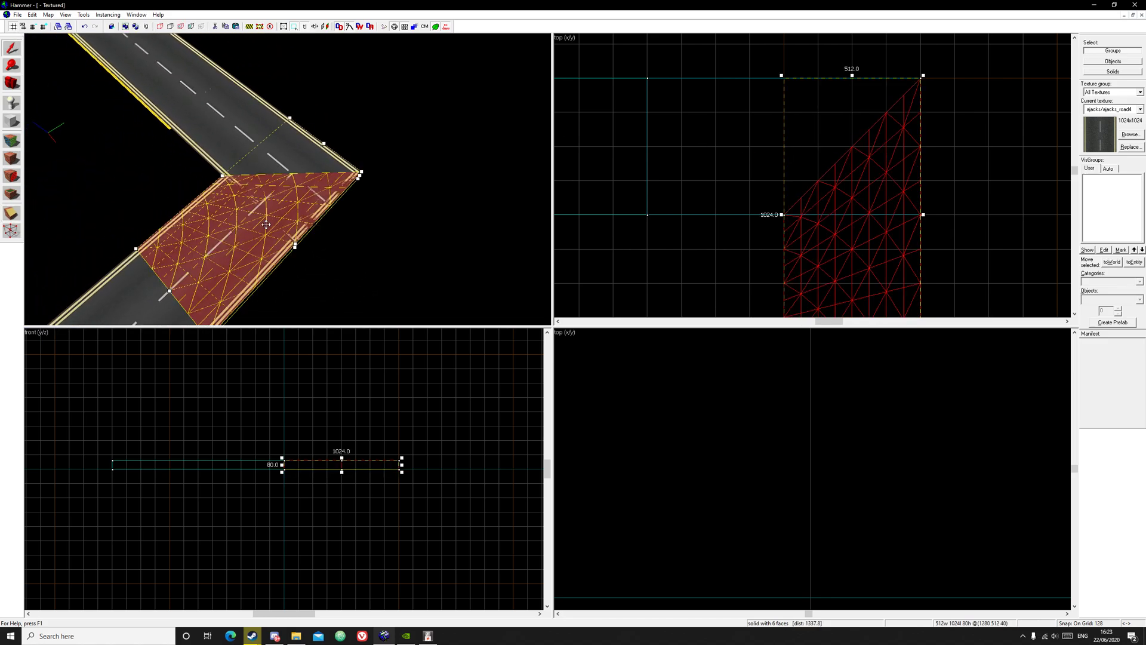
key(z)
key(z)
key(z)
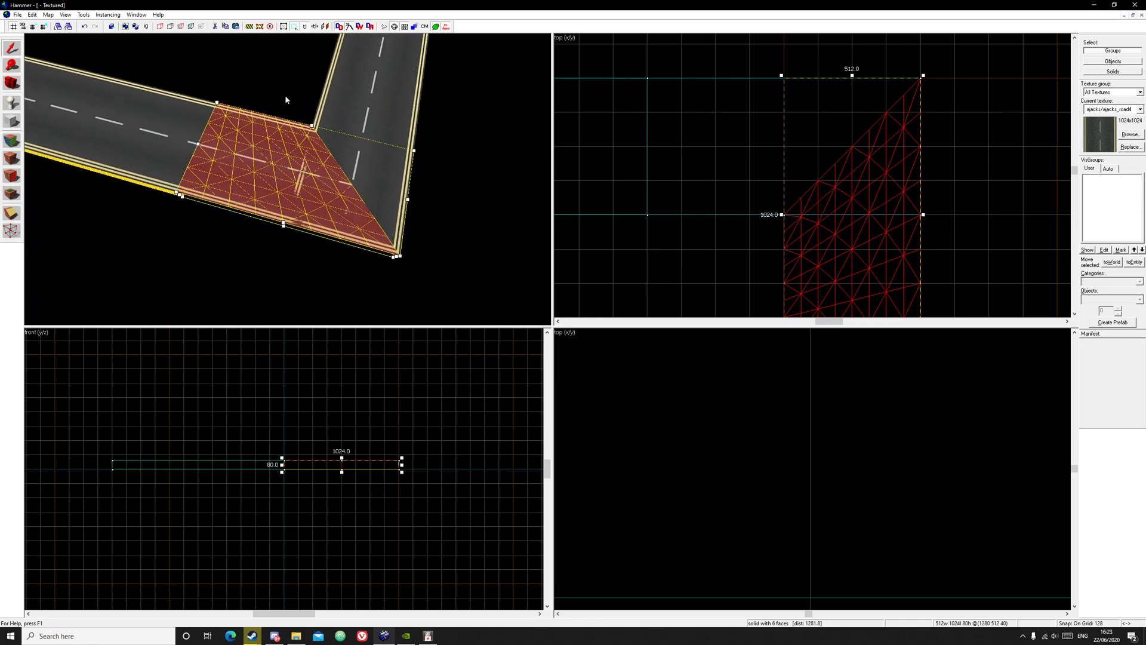
Step: Clip the X-running corner block along the same inner-to-outer corner diagonal, keeping the part attached to its road
click(284, 95)
key(z)
key(z)
click(378, 209)
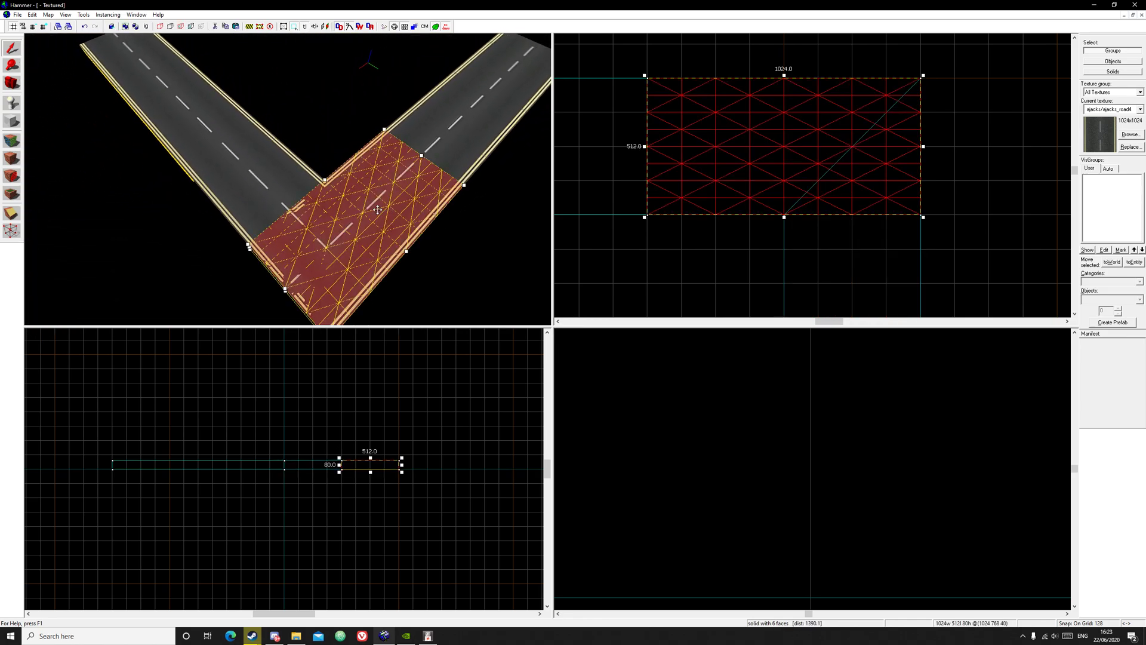
click(13, 210)
drag(785, 215, 923, 76)
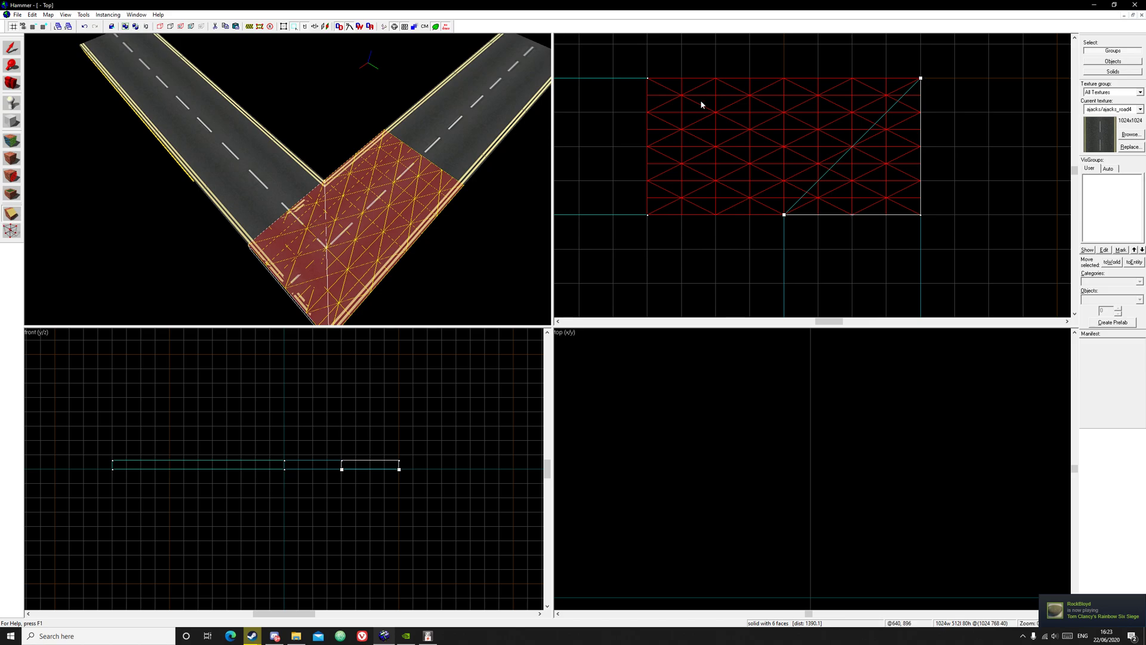
click(13, 215)
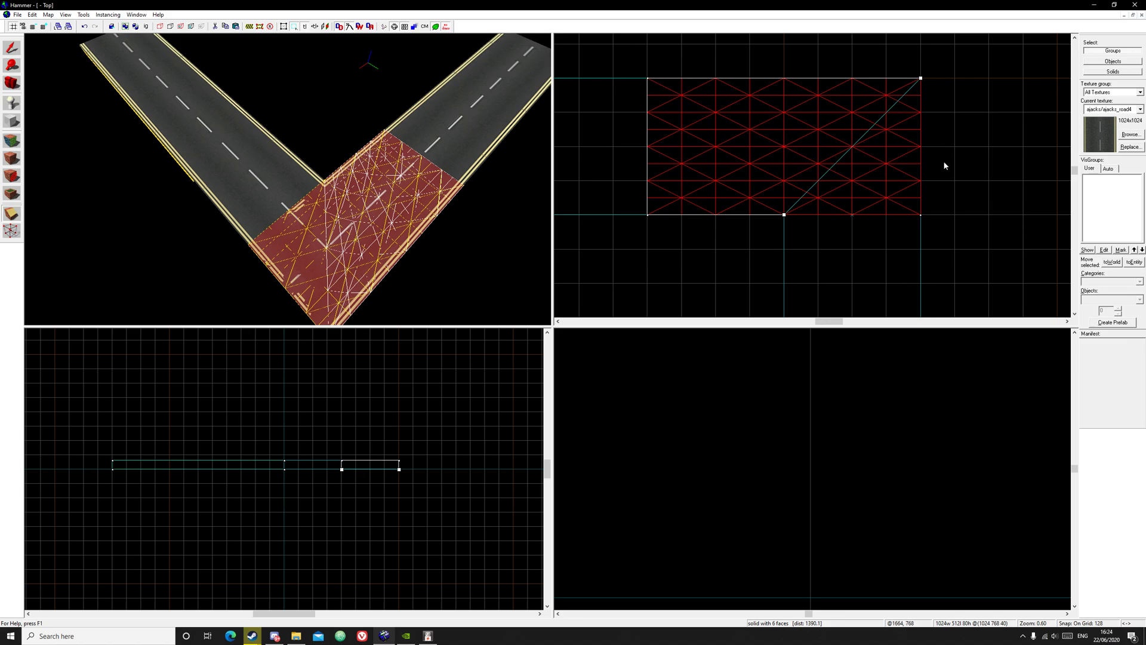
key(Return)
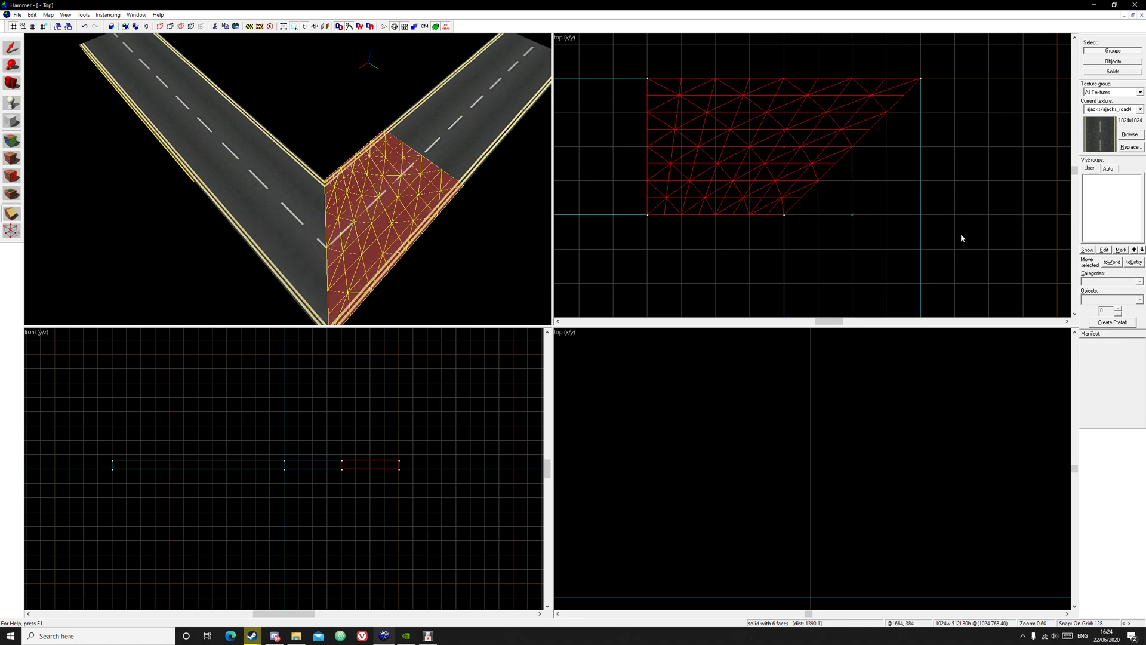
click(12, 47)
Step: Select both clipped corner displacements together, inspect how they join along the diagonal, and clear the selection
ctrl+click(304, 223)
key(z)
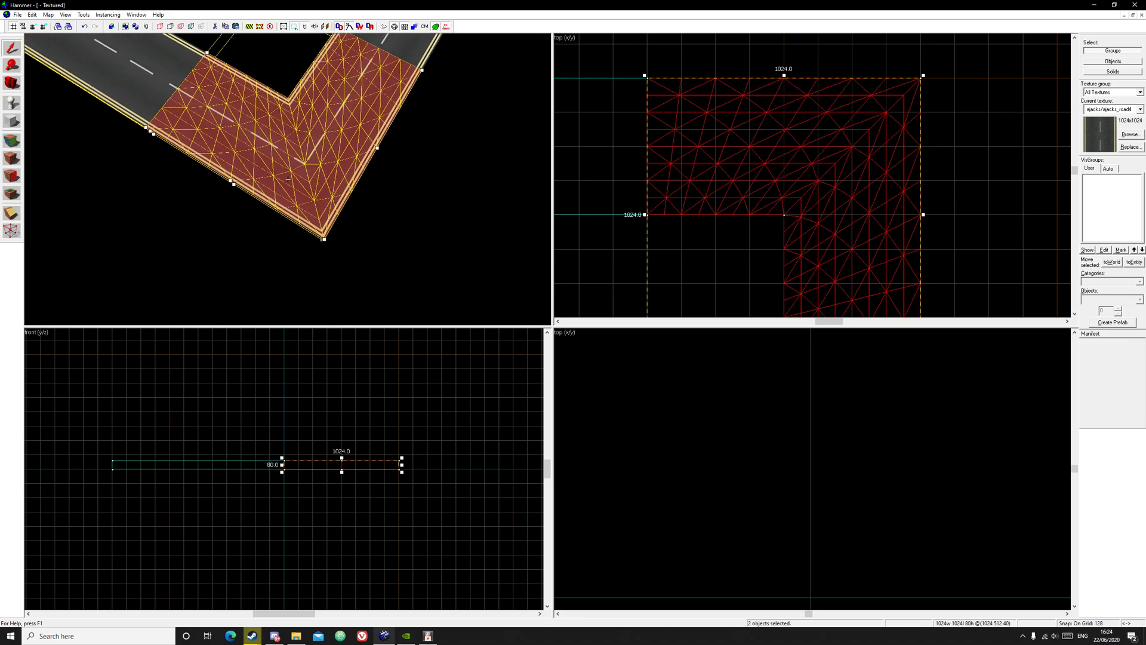
key(z)
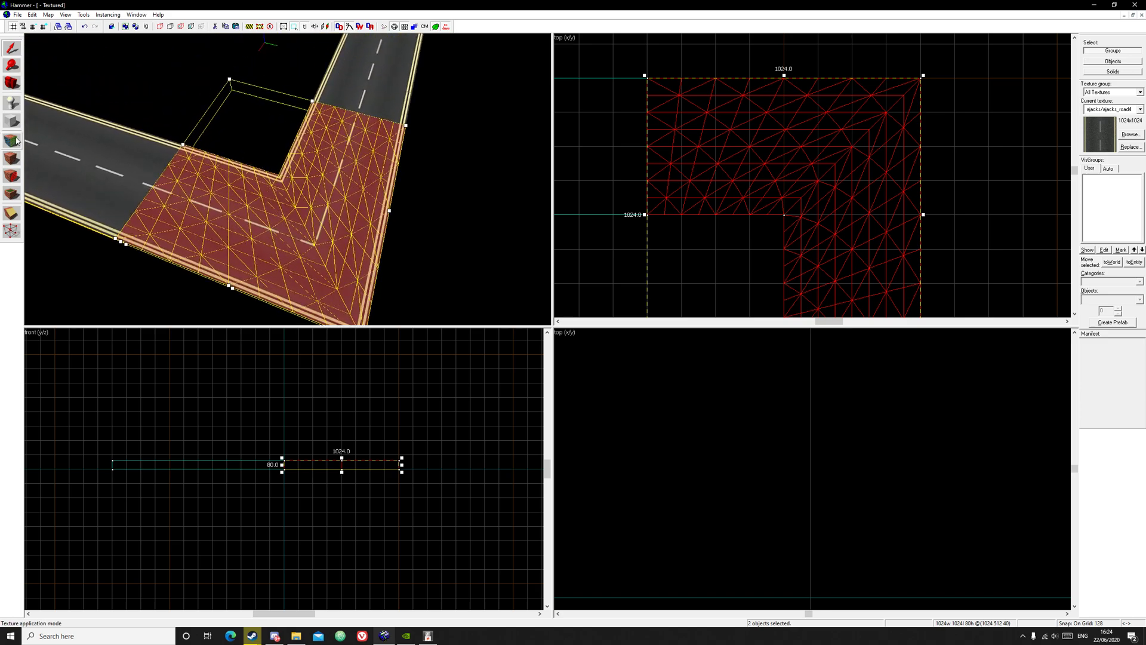
ctrl+click(337, 147)
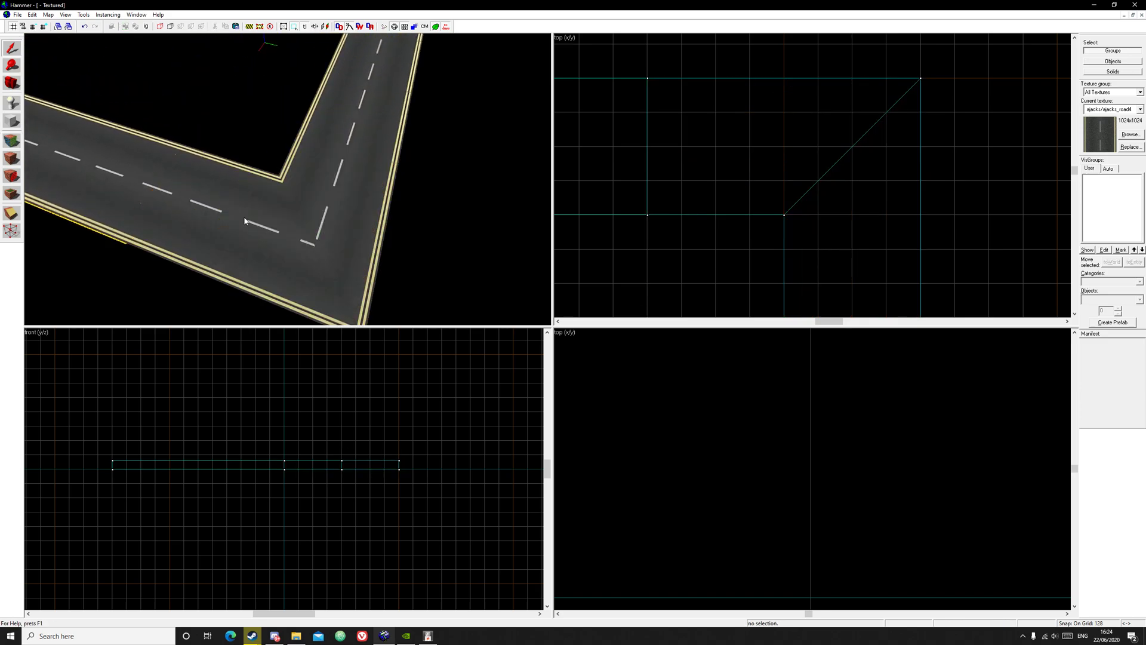
Step: Subdivide both clipped corner displacements together so the road markings curve smoothly around the bend
ctrl+click(333, 173)
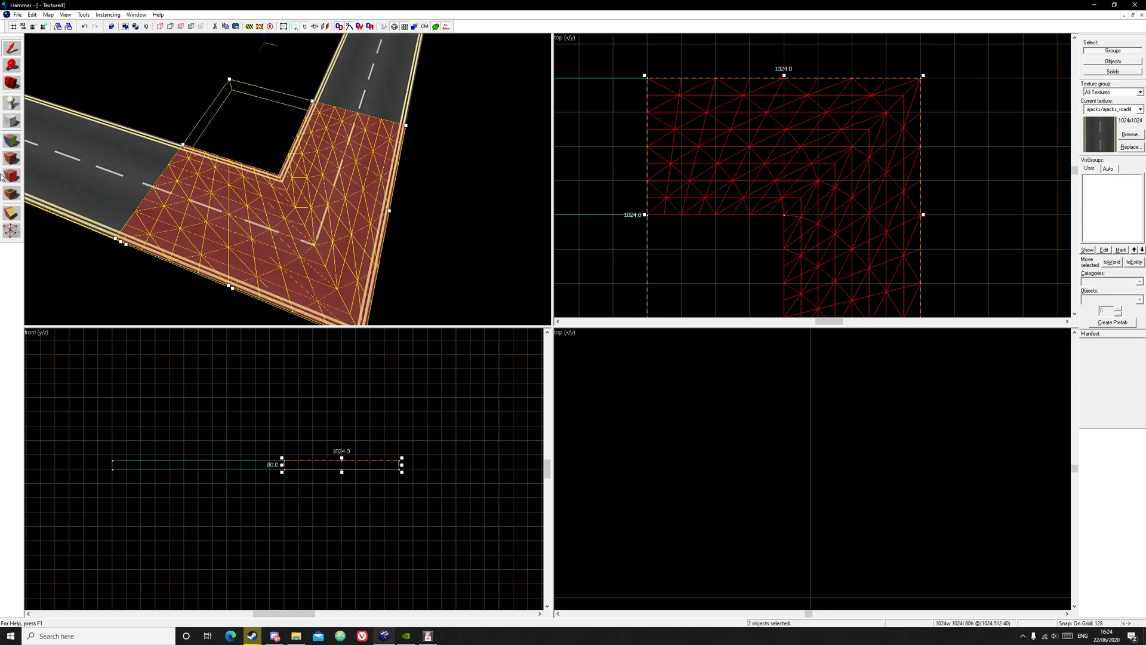
click(9, 142)
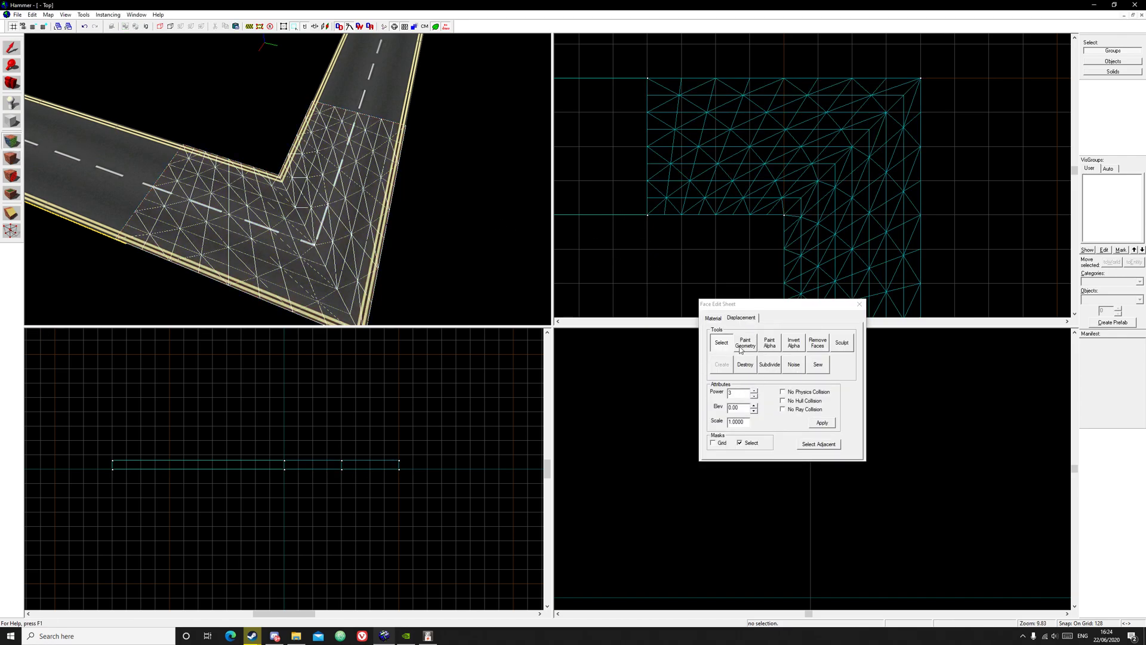
click(773, 368)
click(859, 306)
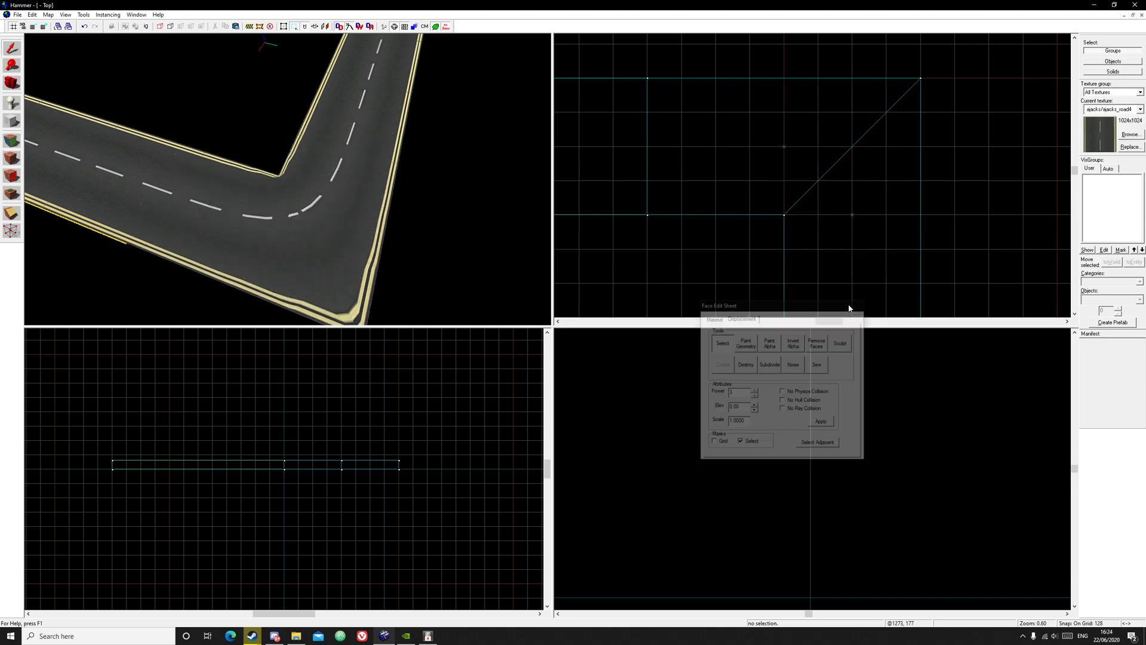
Step: Examine the subdivided corner's curved centre line and edge markings from several angles
key(z)
key(z)
scroll(234, 208, down, 6)
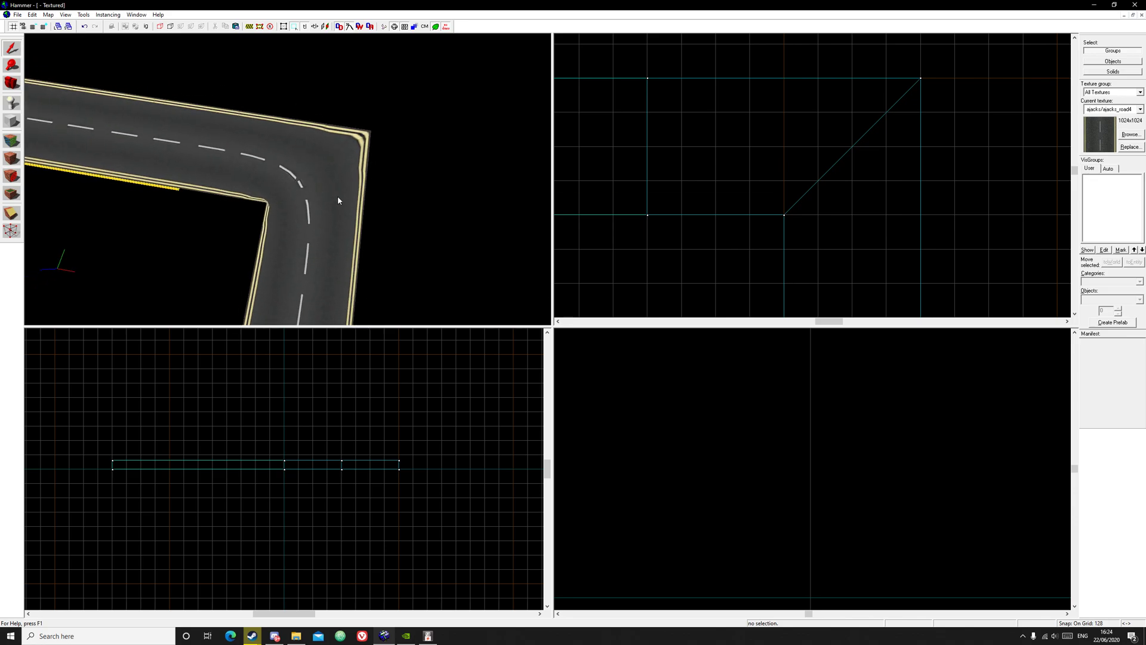
key(z)
key(z)
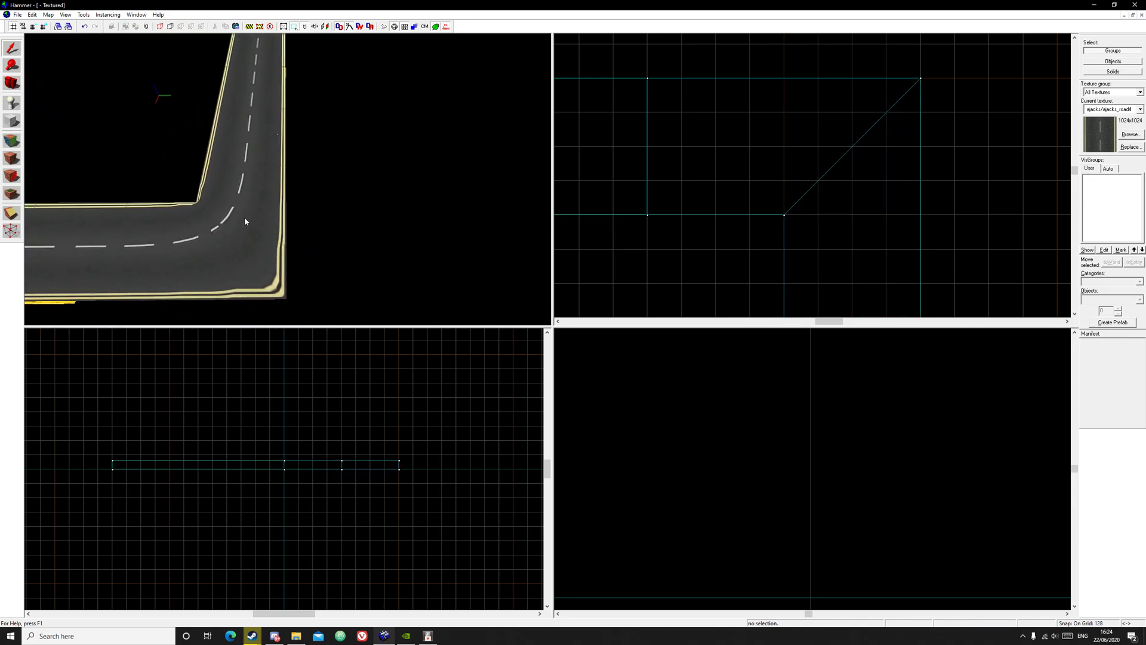
key(z)
key(z)
key(z)
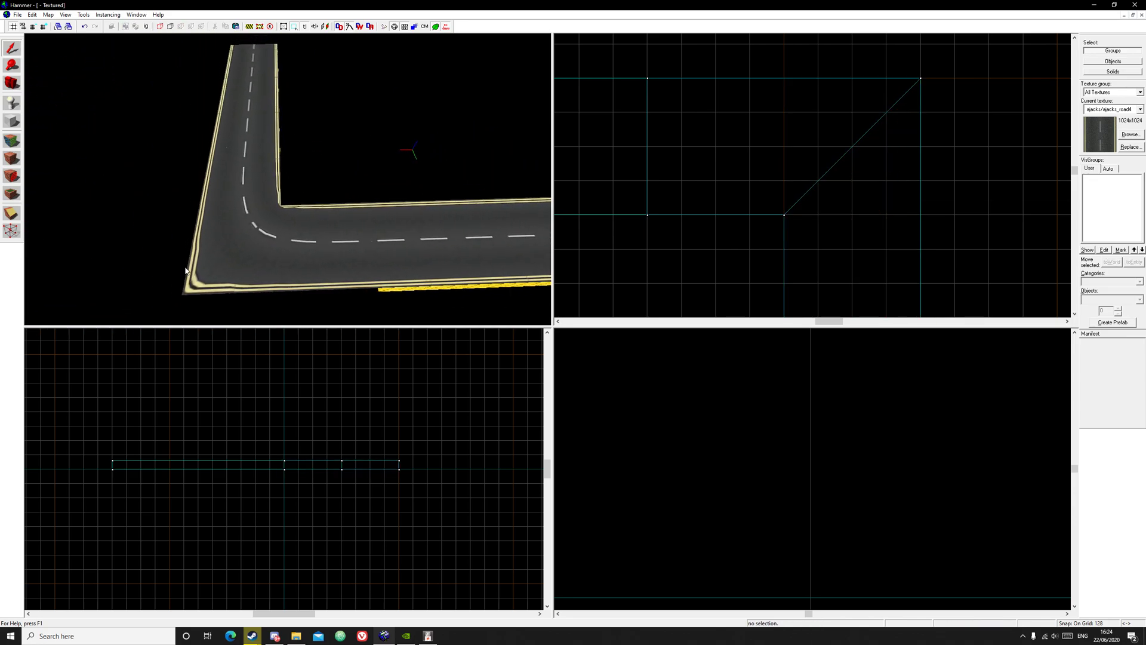
key(z)
Step: Set the current texture for new blocks to tools/toolsnodraw
click(11, 121)
key(z)
key(z)
scroll(809, 169, down, 3)
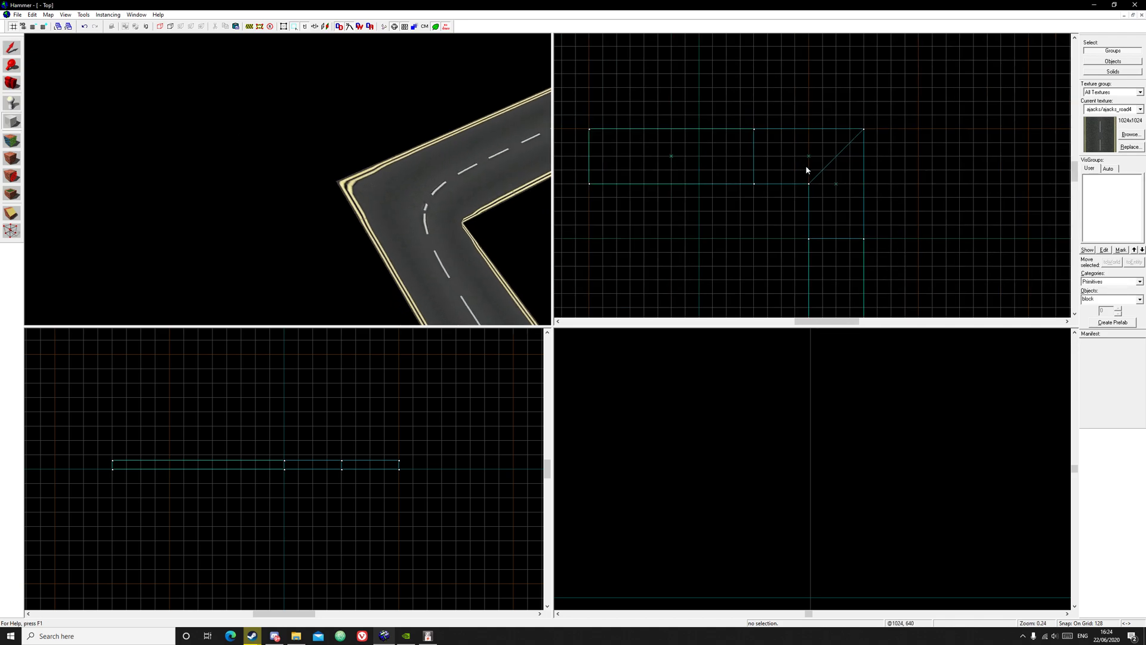
click(1130, 134)
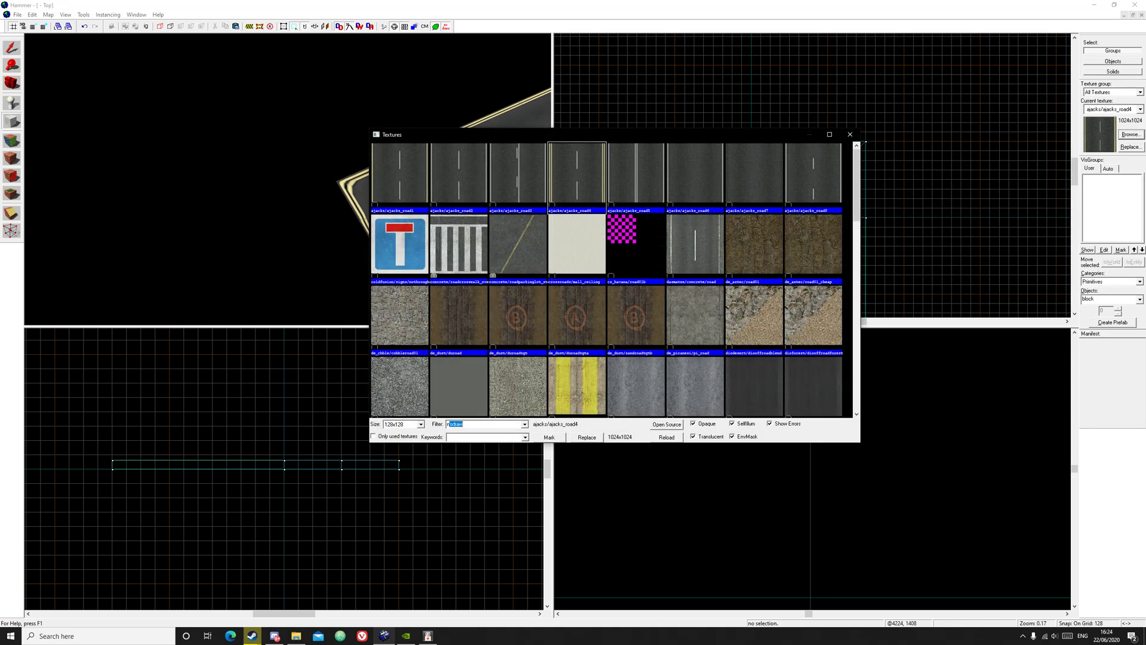
text(nodraw)
double_click(385, 173)
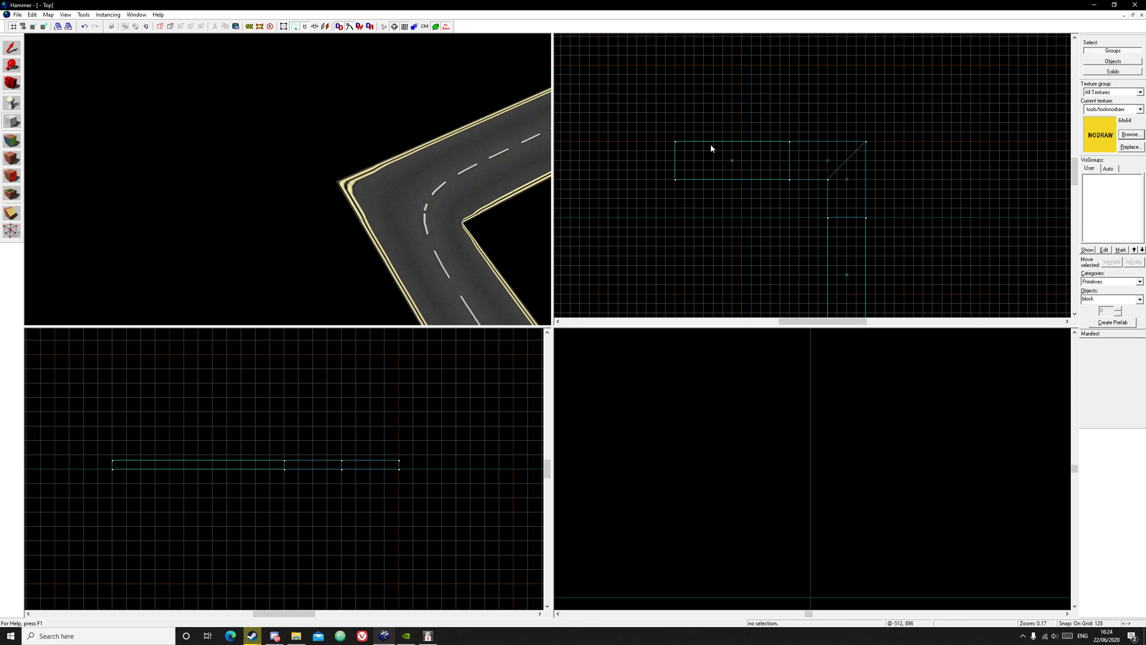
Step: Create two nodraw blocks 256 units wide and 80 high along the roads' outer edges, 2560 long beside the X-running road and 2816 beside the Y-running one
mouse_move(677, 146)
mouse_down()
mouse_move(762, 117)
mouse_move(868, 117)
mouse_move(885, 151)
mouse_move(883, 185)
mouse_move(865, 158)
mouse_up()
key(Return)
scroll(884, 167, down, 2)
scroll(871, 170, down, 2)
key(Return)
key(z)
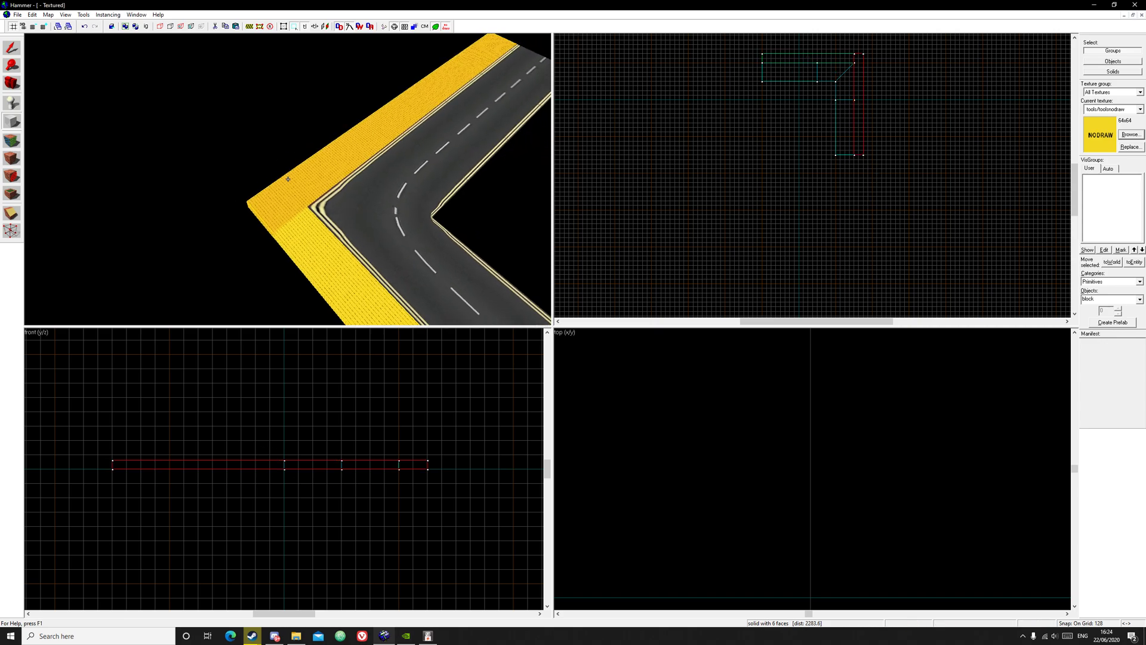
Step: Apply the warehouse/se1_concrete_sidewalk_02 texture to the top faces of both nodraw blocks
key(z)
click(14, 147)
click(749, 416)
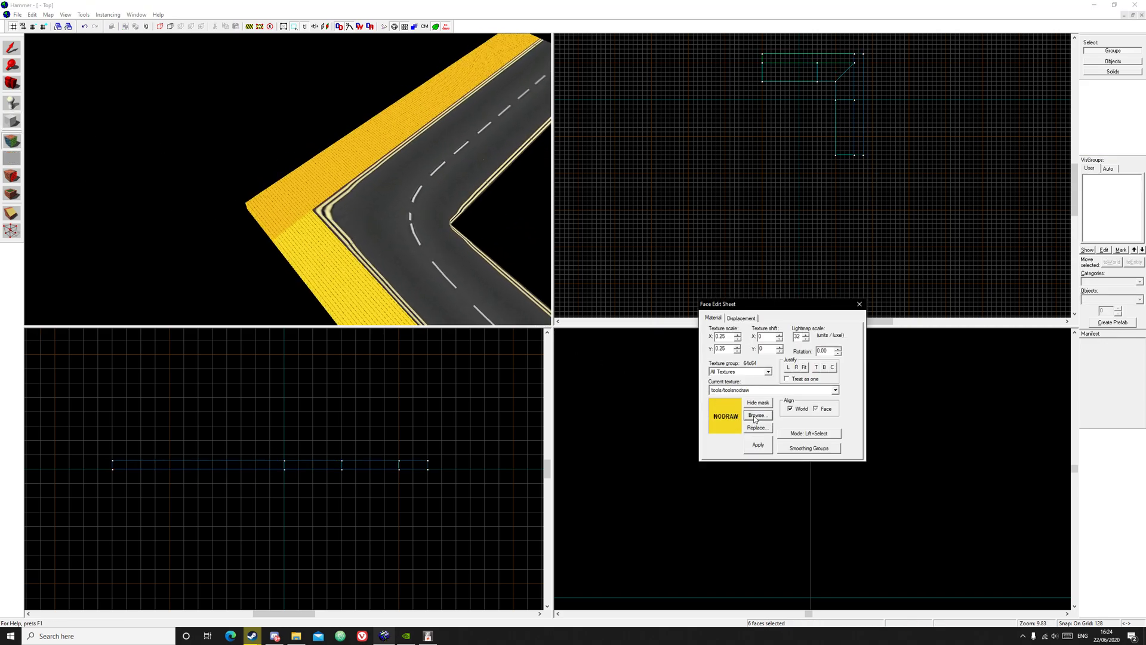
text(sidewal)
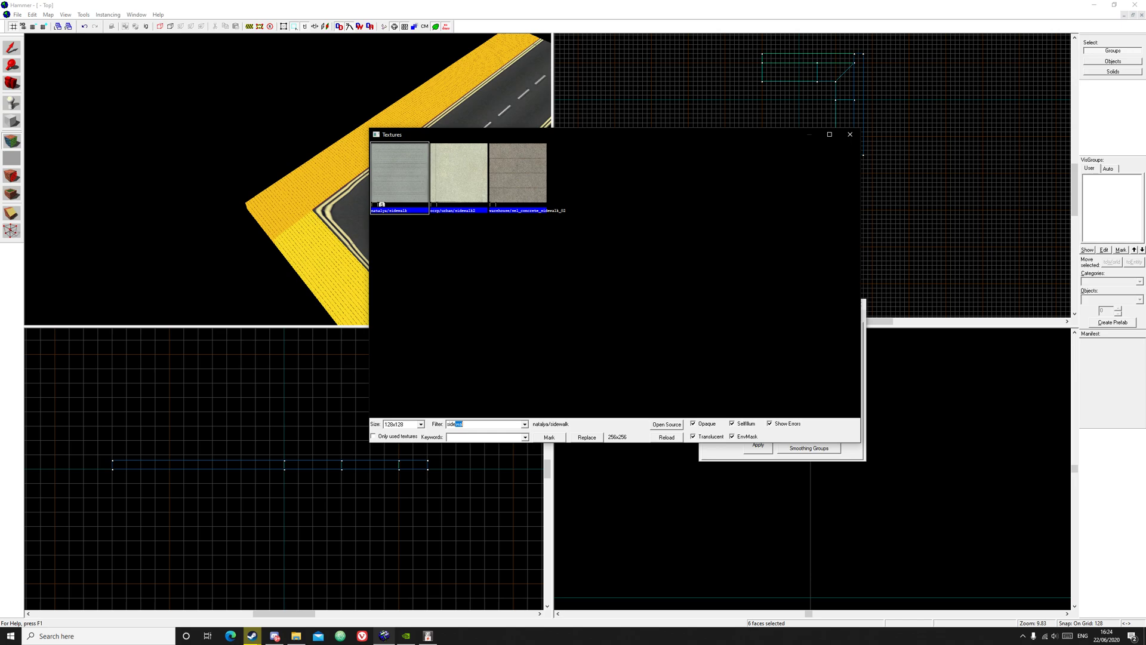
double_click(529, 168)
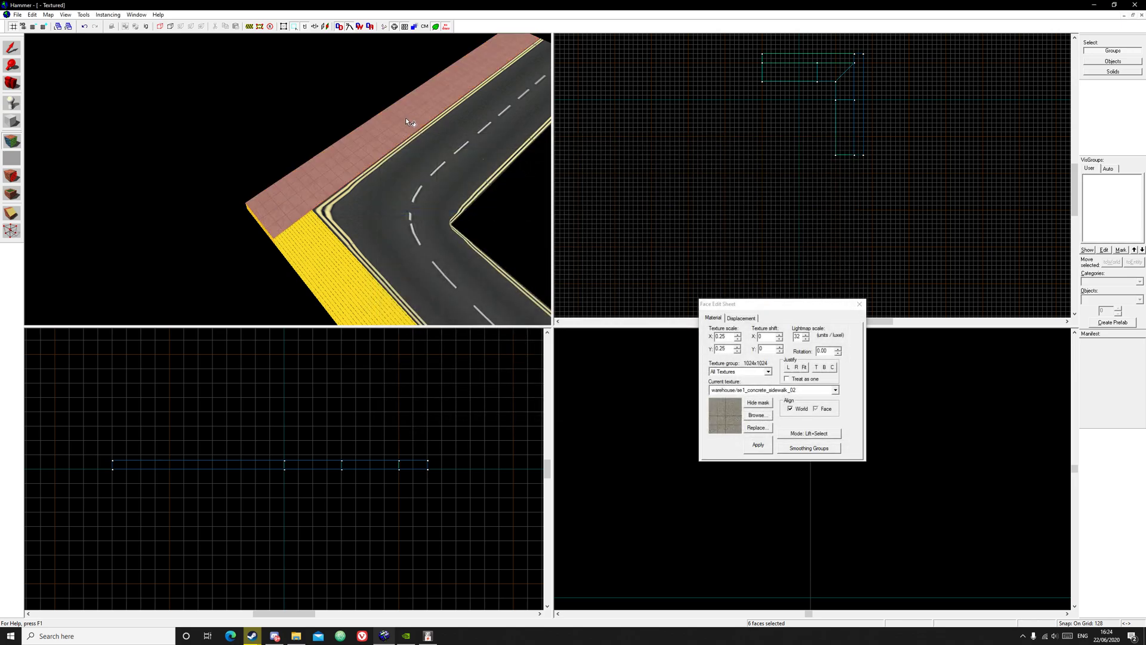
right_click(302, 266)
key(z)
key(w)
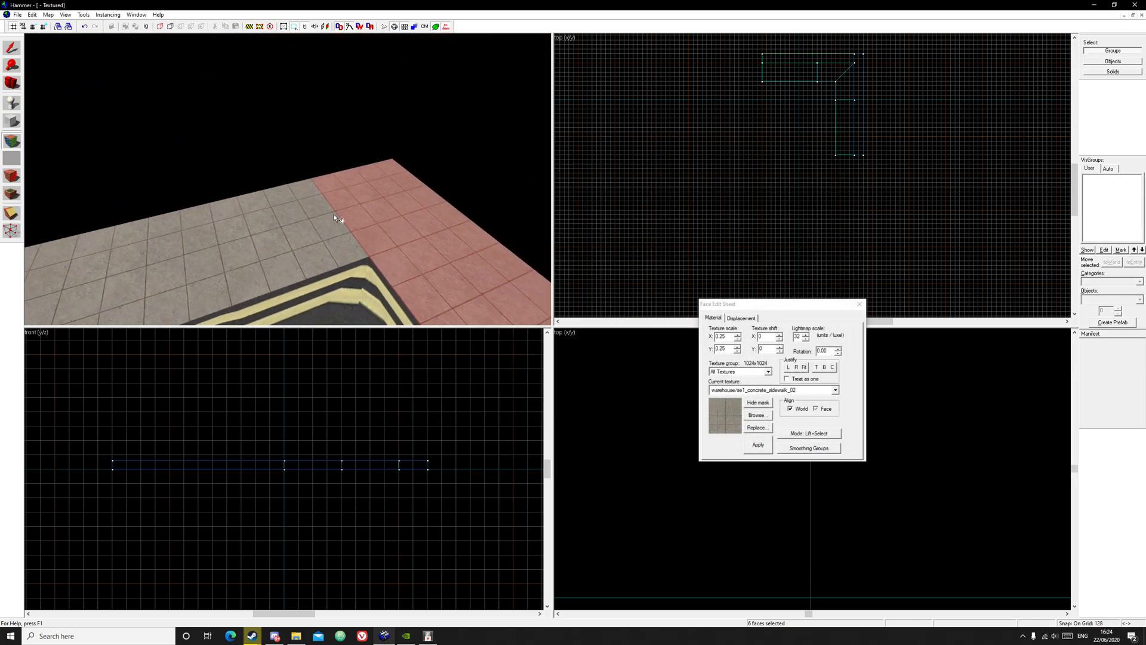
key(z)
click(859, 304)
Step: Shorten the Y-running sidewalk block to 2048 units so it ends level with the road's inner corner
click(413, 216)
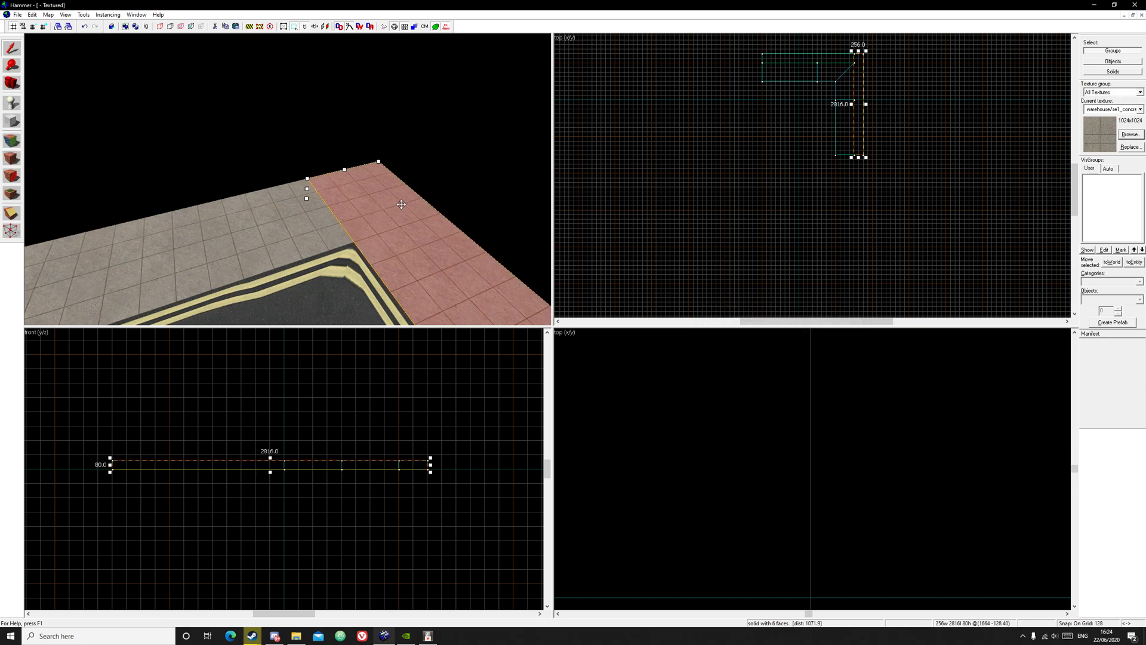
key(z)
key(z)
scroll(358, 156, down, 8)
click(243, 116)
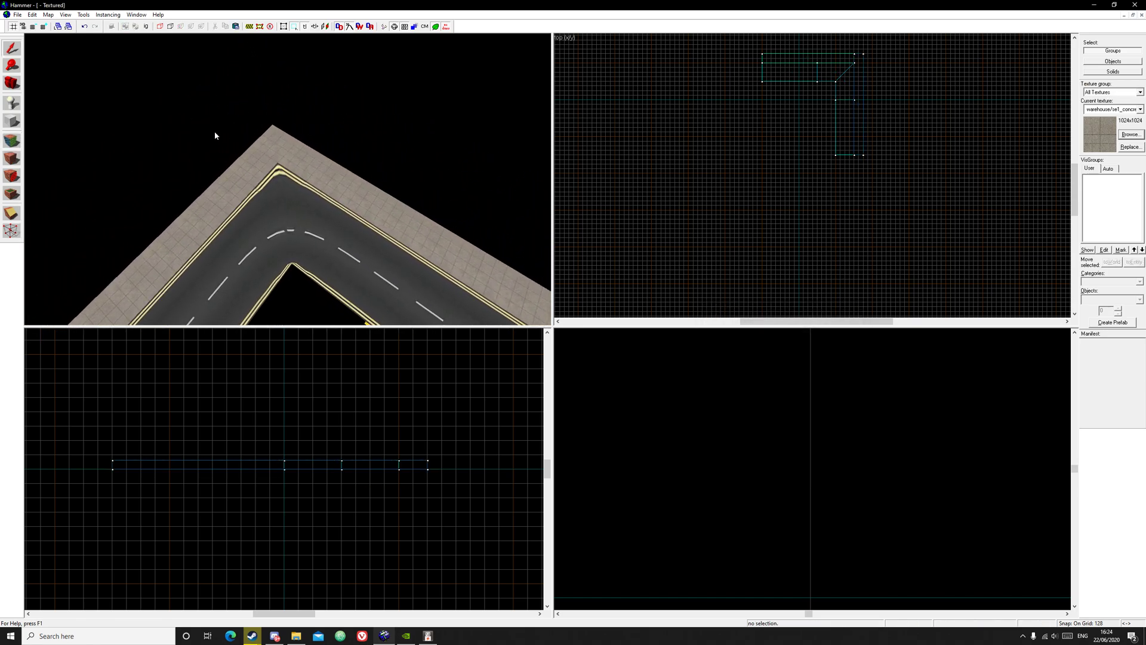
scroll(295, 145, up, 2)
scroll(295, 147, down, 2)
click(337, 174)
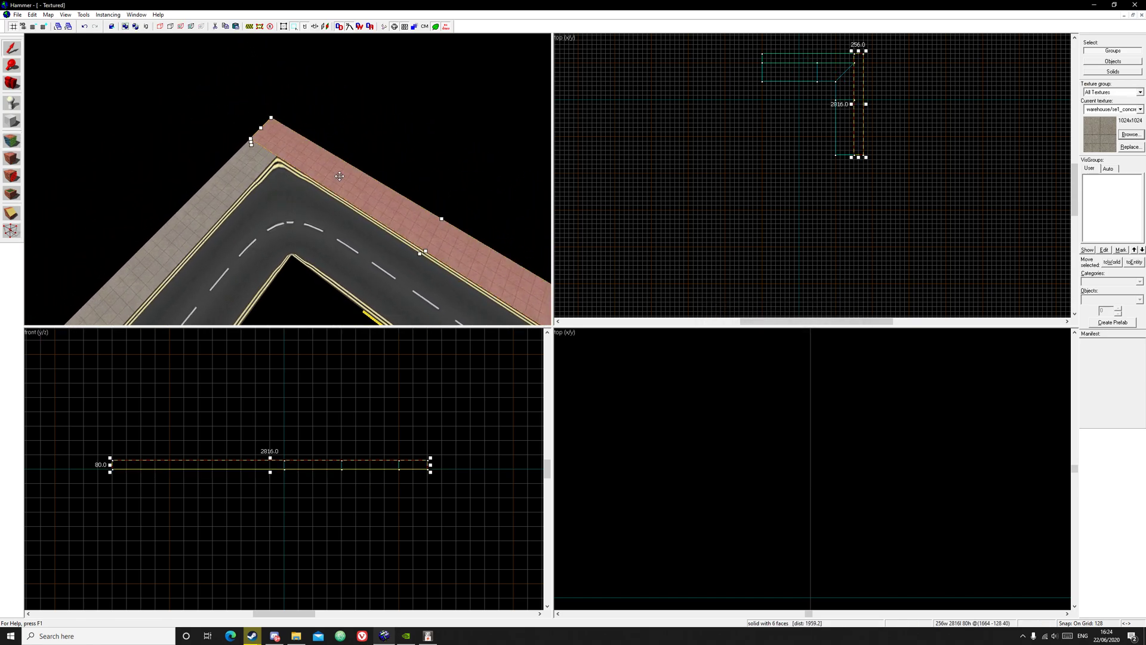
scroll(848, 60, up, 4)
drag(863, 60, 862, 114)
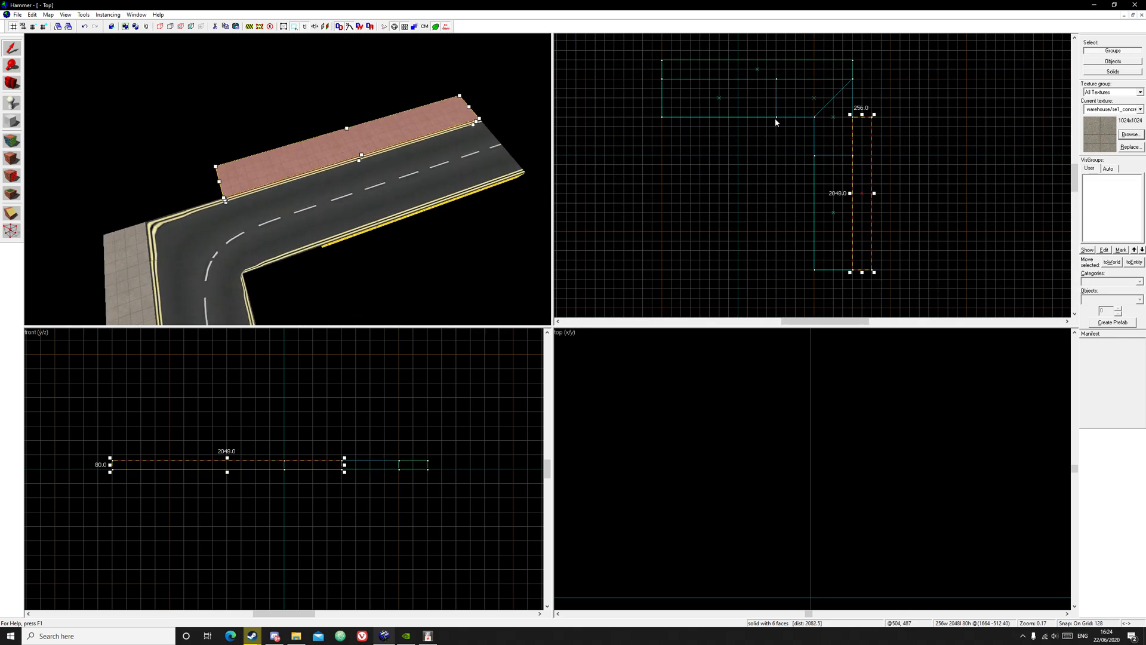
Step: Shorten the X-running sidewalk block so it also ends level with the road's inner corner, and clear the selection
click(796, 120)
scroll(814, 123, up, 5)
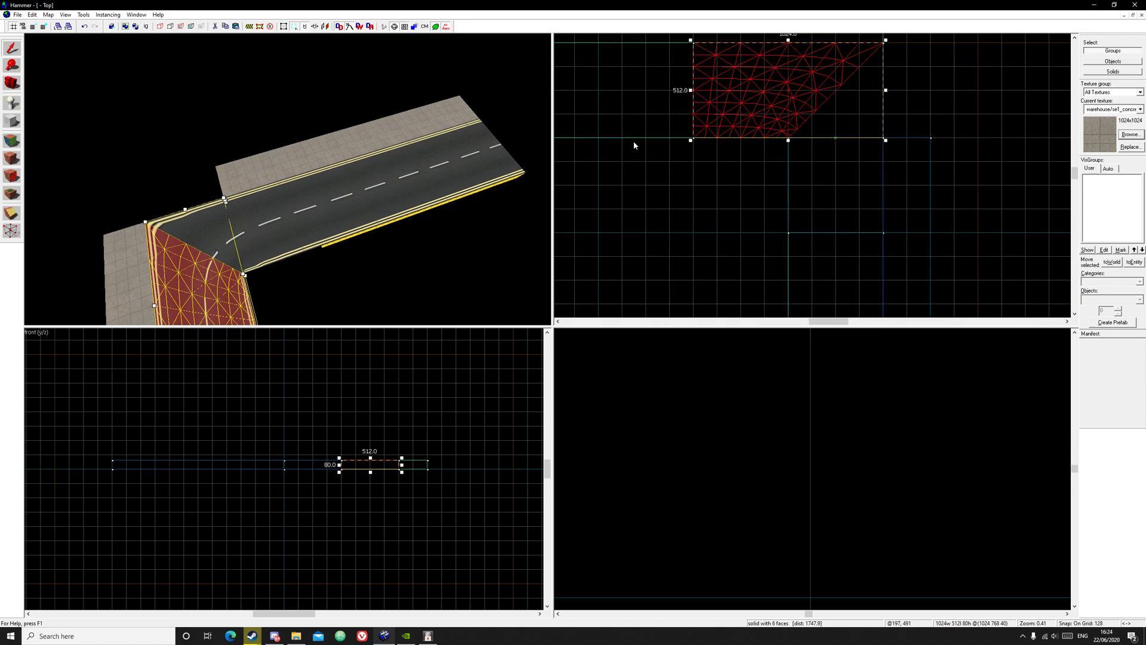
key(z)
key(z)
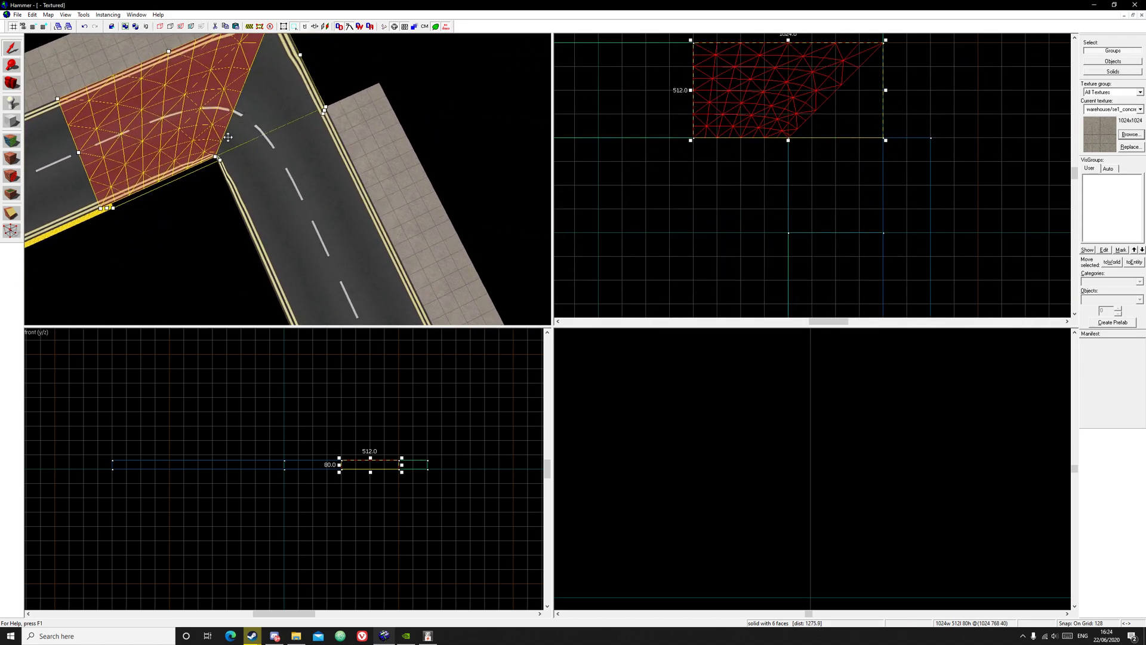
key(z)
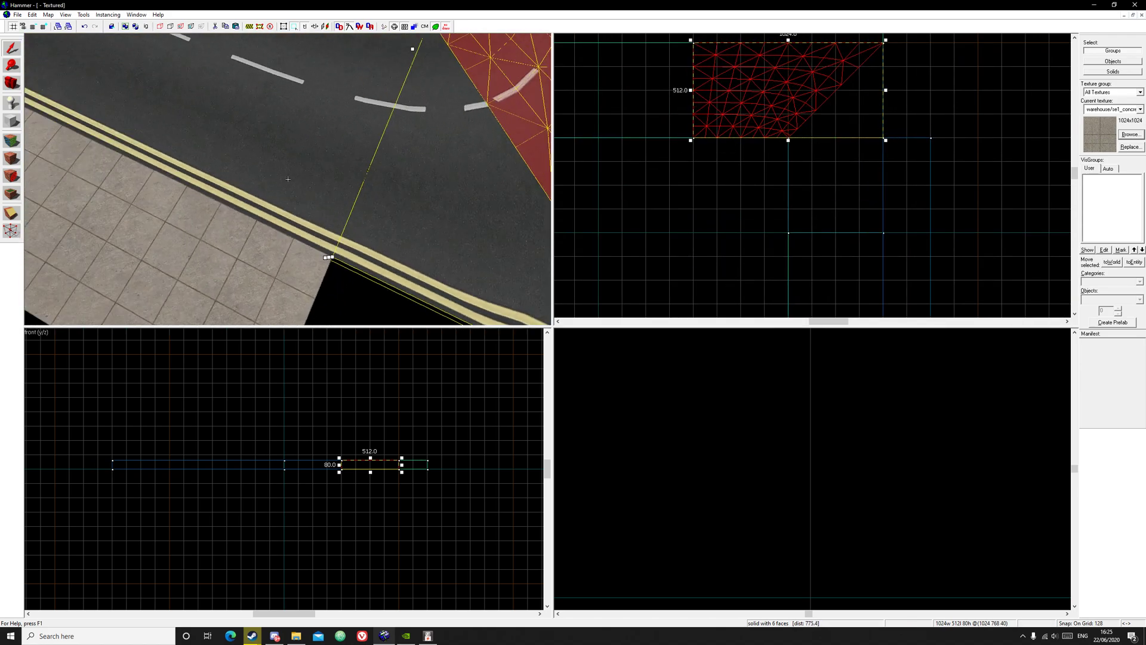
key(z)
click(370, 212)
key(z)
key(z)
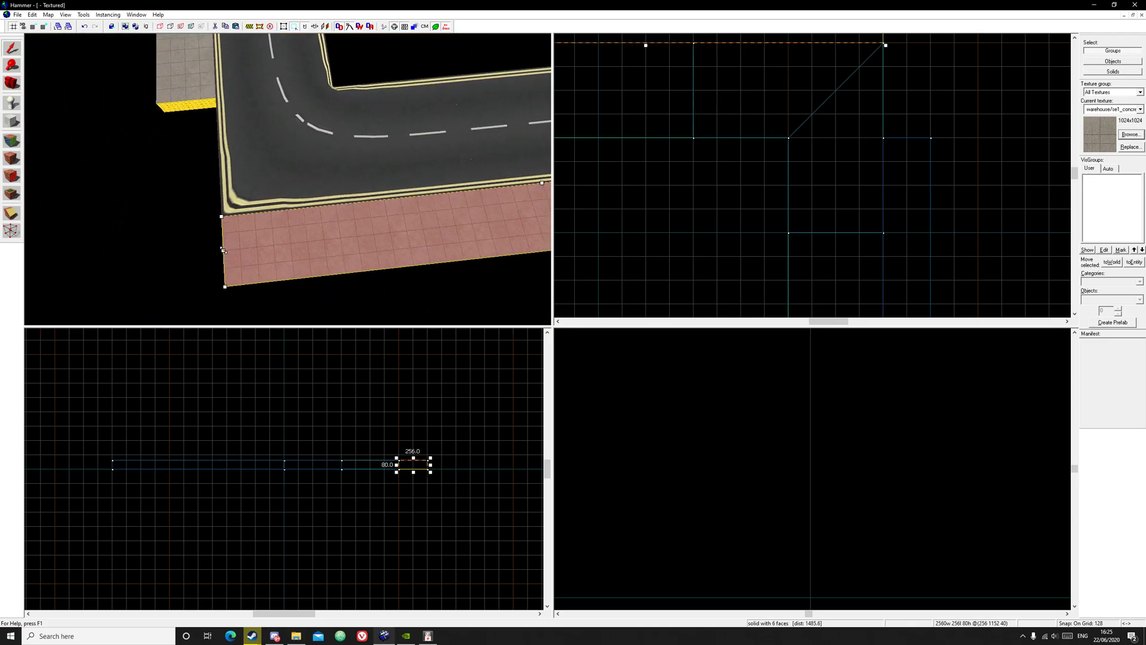
key(d)
key(w)
drag(223, 250, 268, 247)
click(242, 65)
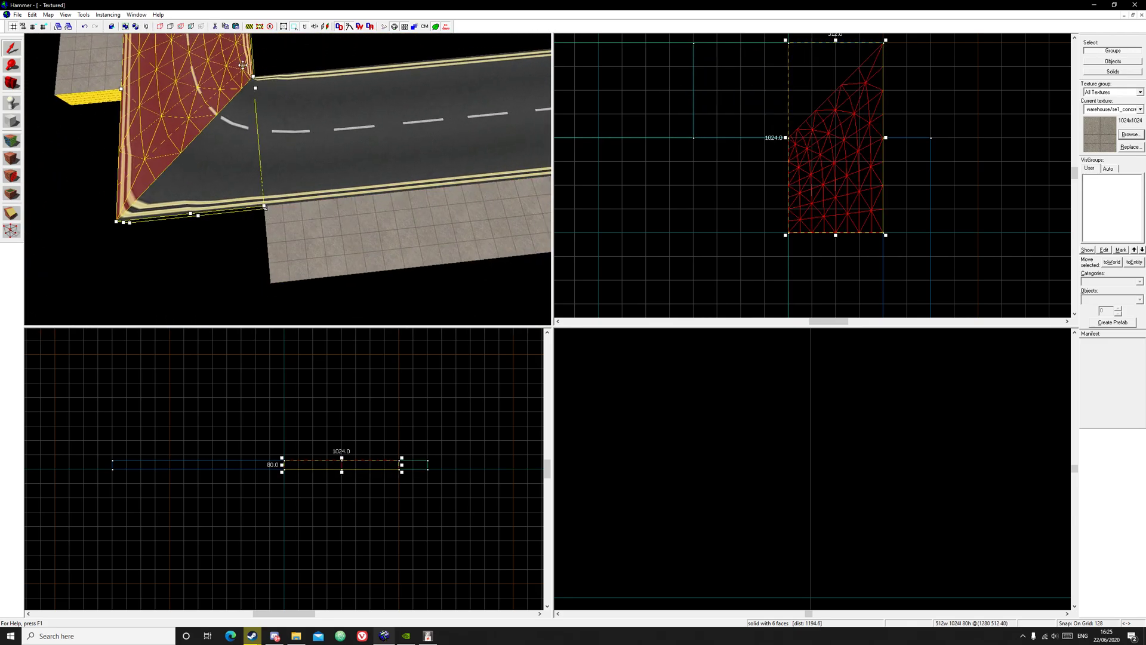
click(273, 259)
key(z)
key(s)
key(z)
click(327, 272)
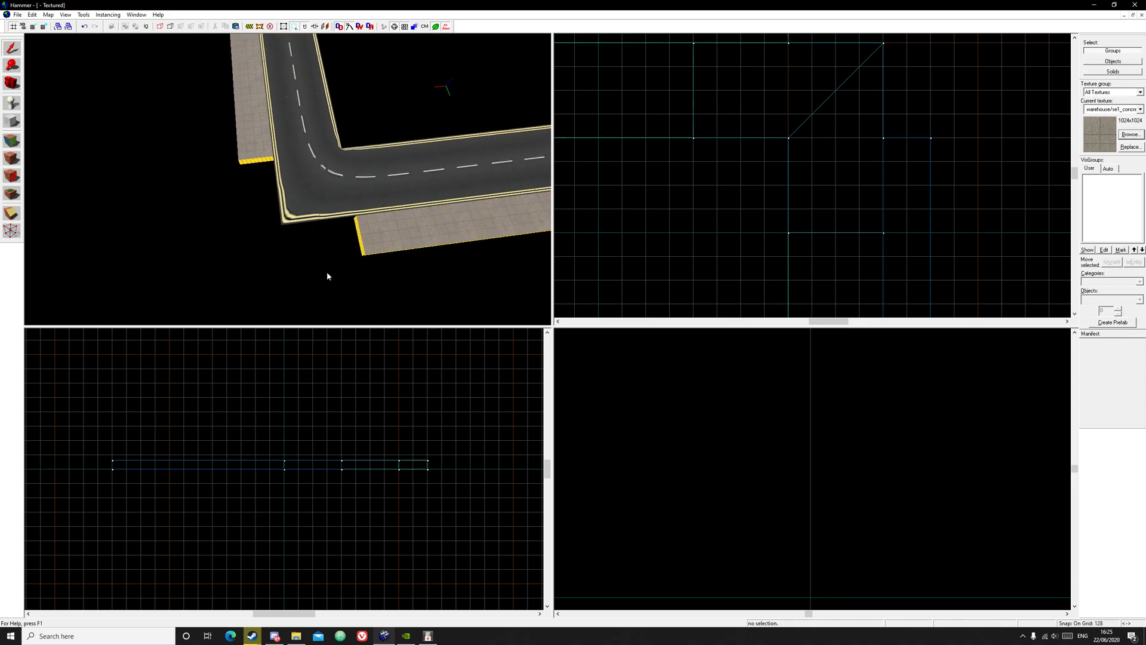
Step: Choose the arch primitive for the next object to create
click(11, 121)
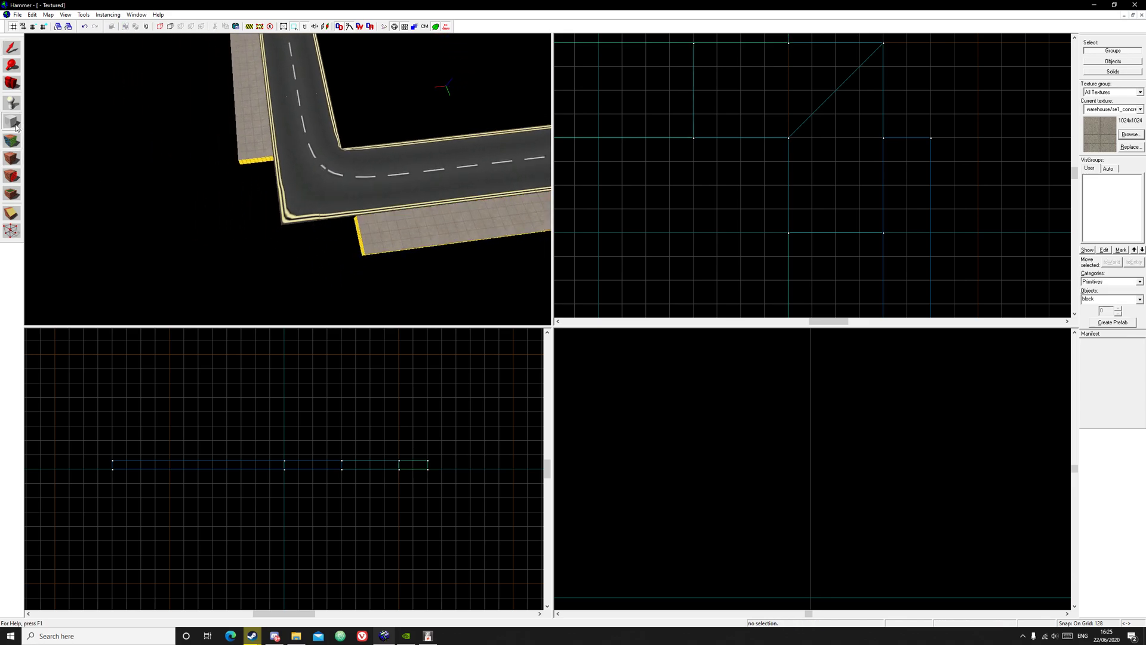
text(ar)
click(1102, 308)
drag(933, 129, 856, 73)
scroll(915, 124, down, 1)
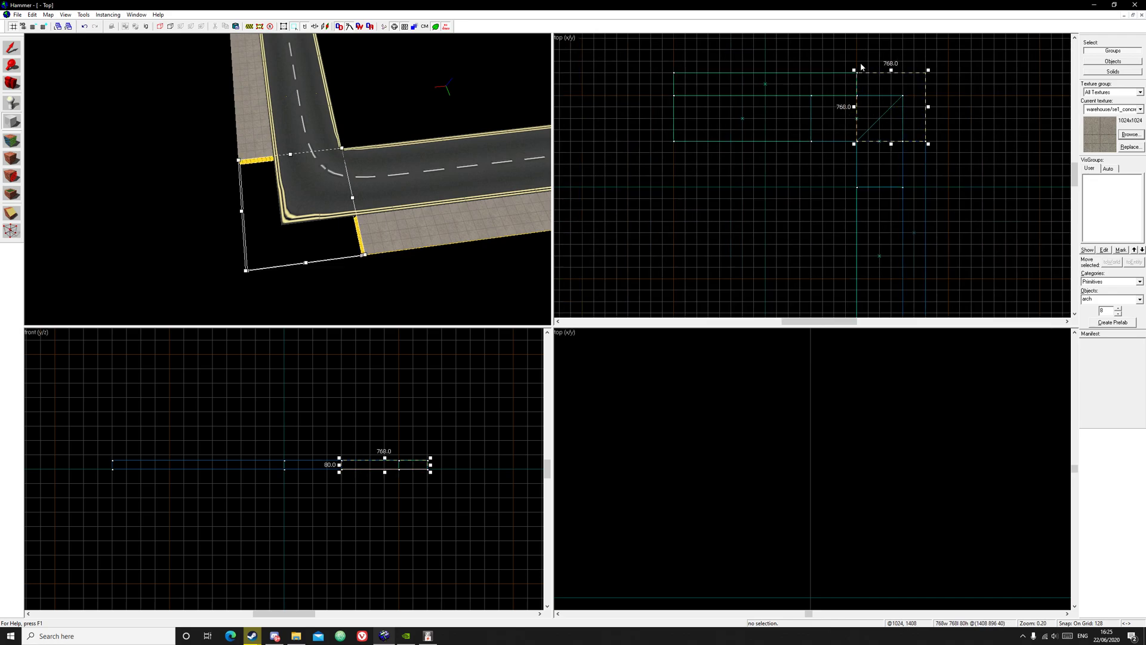
key(Return)
key(Escape)
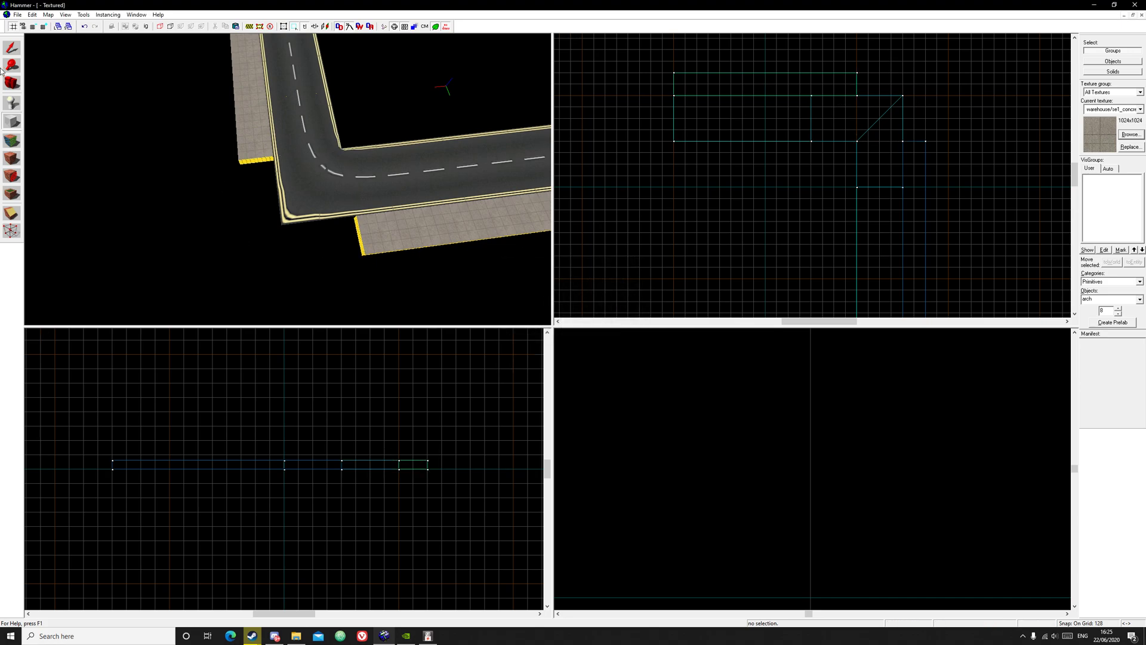
Step: Select the Y-running sidewalk as reference and outline a 768 by 768 unit, 80 high arch area from the inner corner past the outer corner
click(11, 48)
click(242, 113)
scroll(889, 169, up, 3)
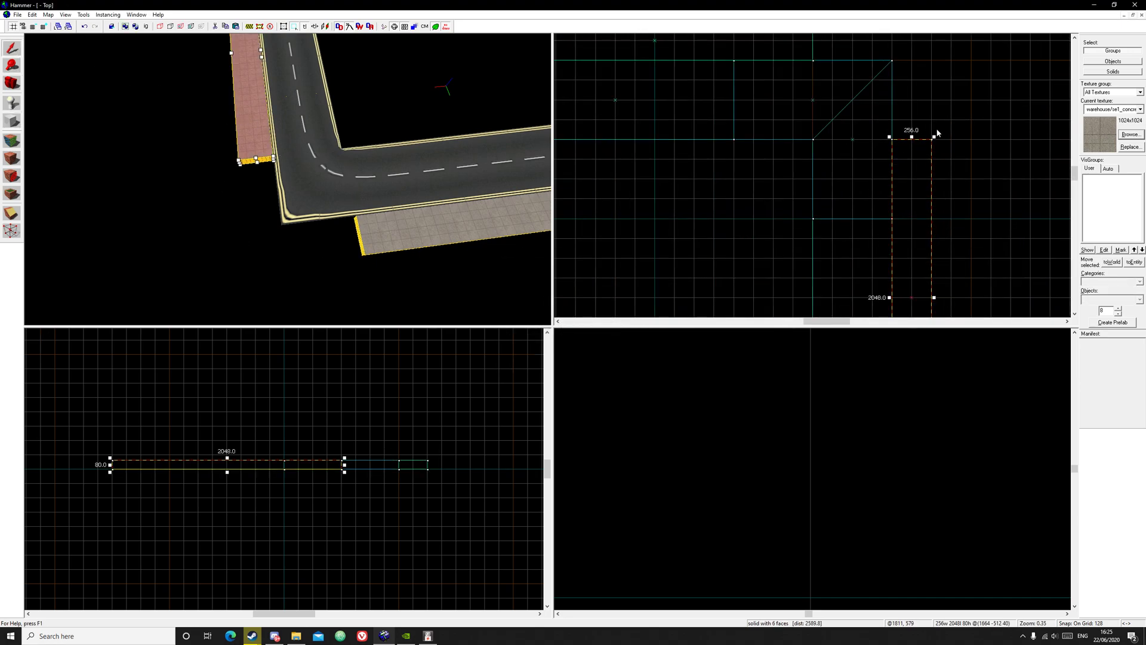
scroll(931, 132, up, 1)
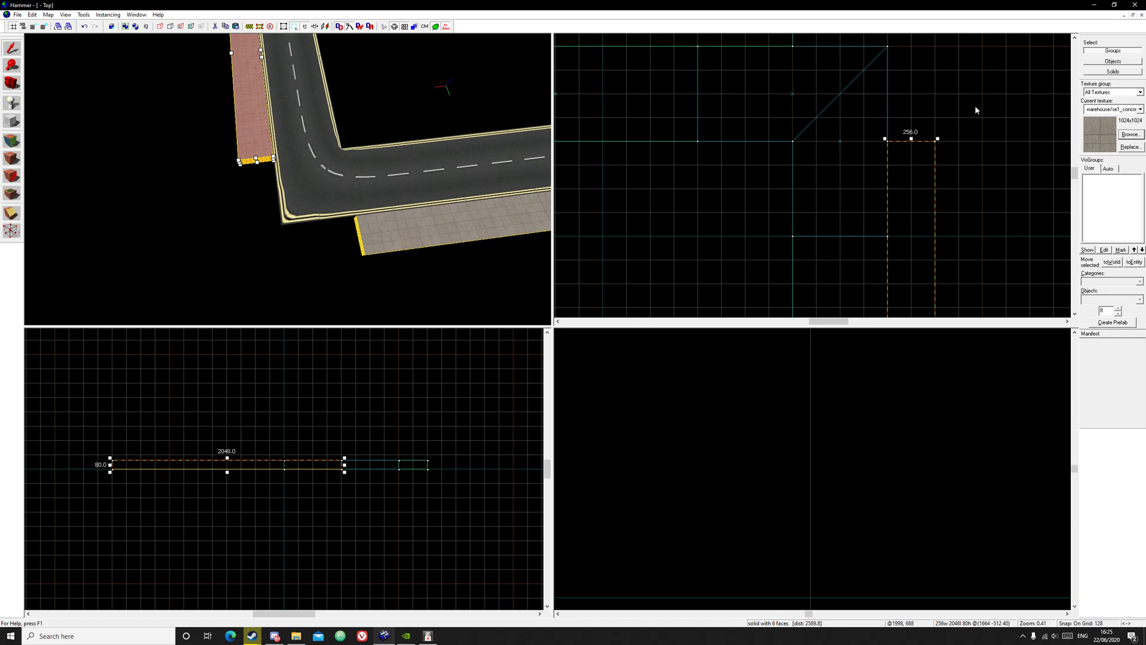
click(13, 127)
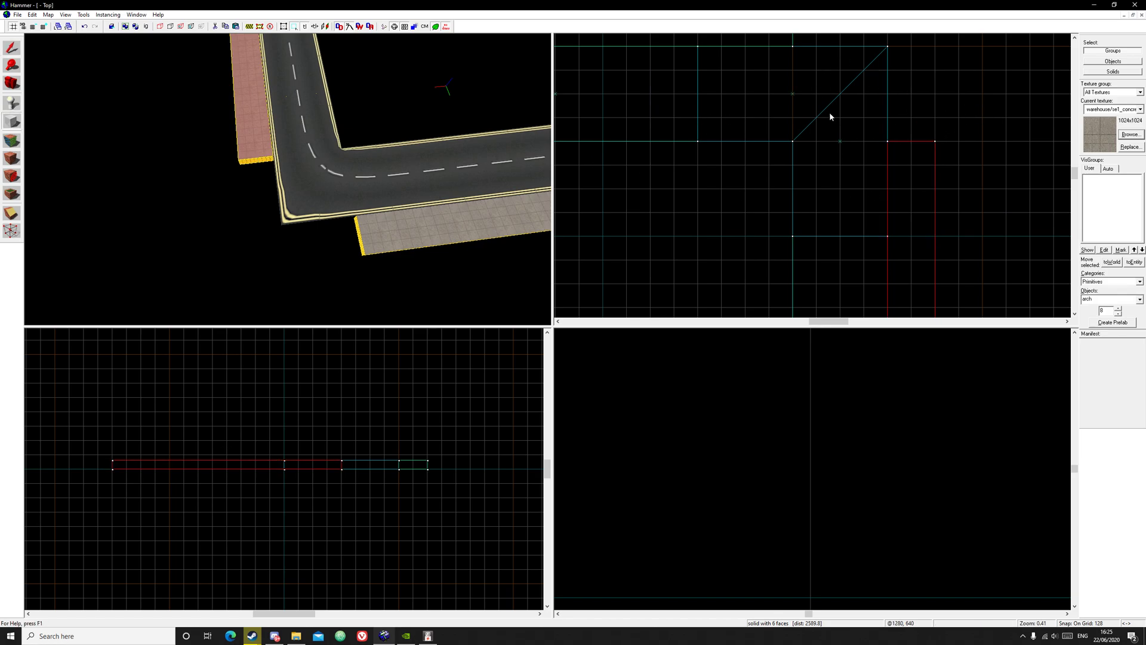
scroll(829, 112, down, 2)
drag(802, 36, 909, 144)
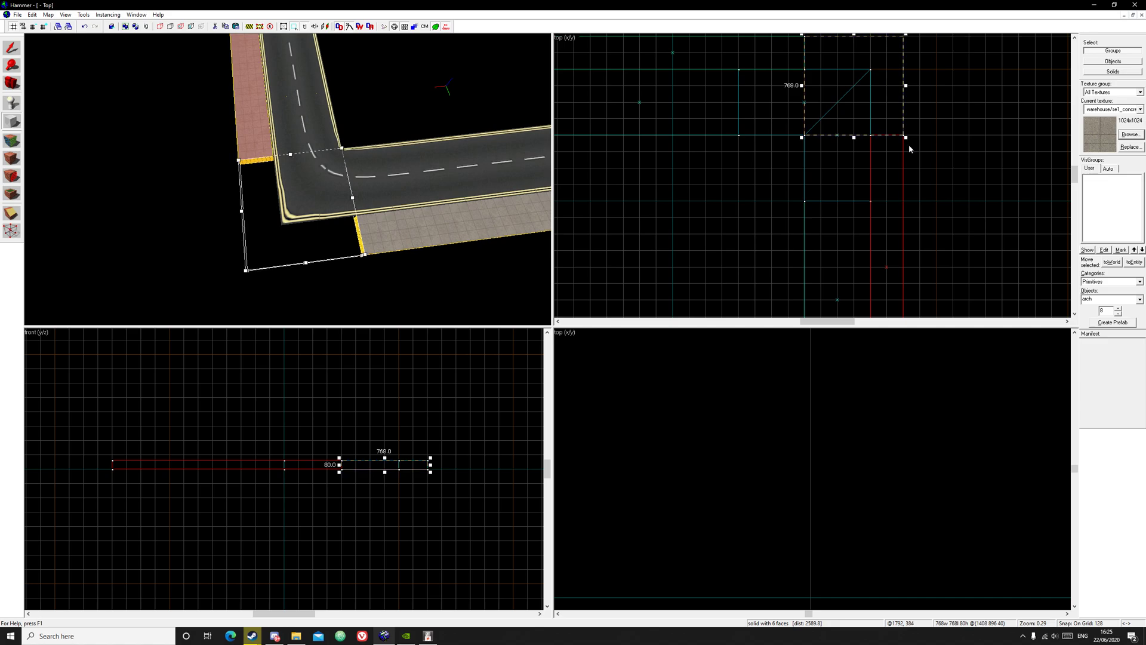
Step: Create the arch with 4 sides, a 90-degree arc and a wall width matching the 256-unit-wide sidewalk
key(Return)
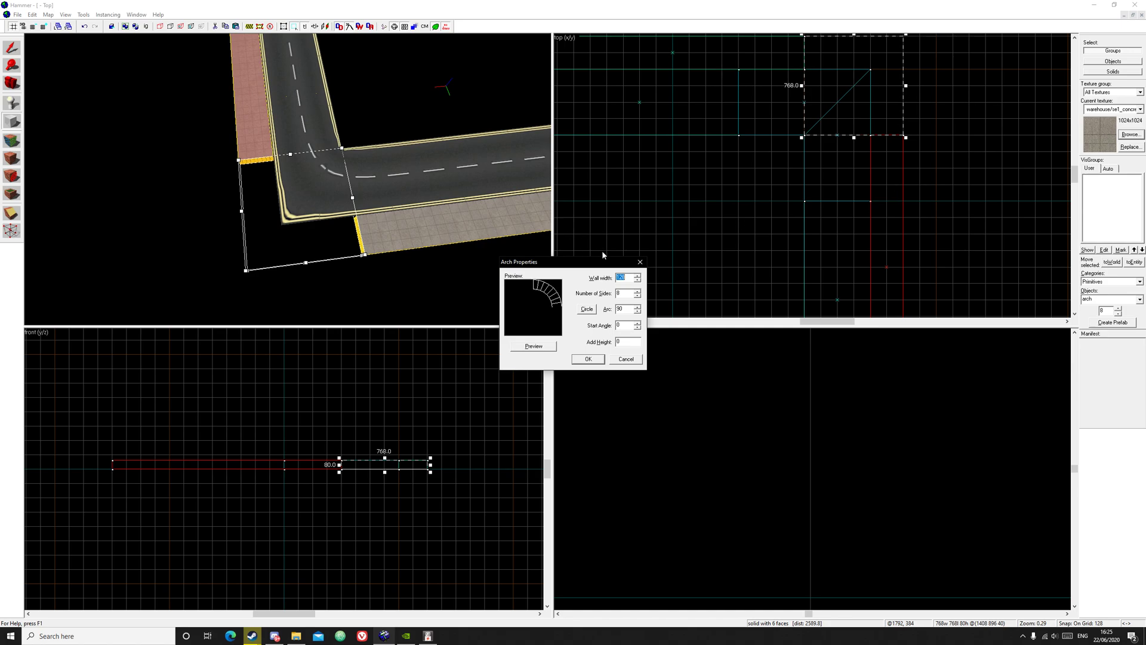
click(532, 348)
double_click(619, 293)
click(552, 347)
double_click(621, 309)
click(539, 348)
click(589, 359)
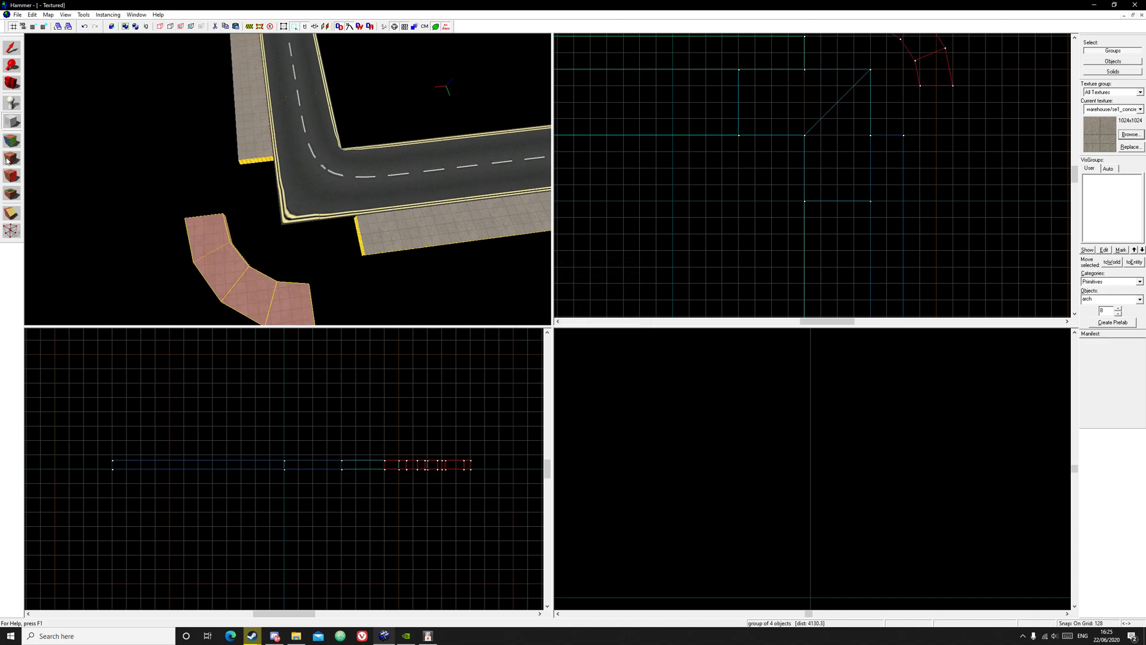
Step: Move the arch into the outer corner so its ends meet both sidewalk blocks, and clear the selection
click(4, 50)
drag(228, 274, 279, 210)
click(153, 246)
key(z)
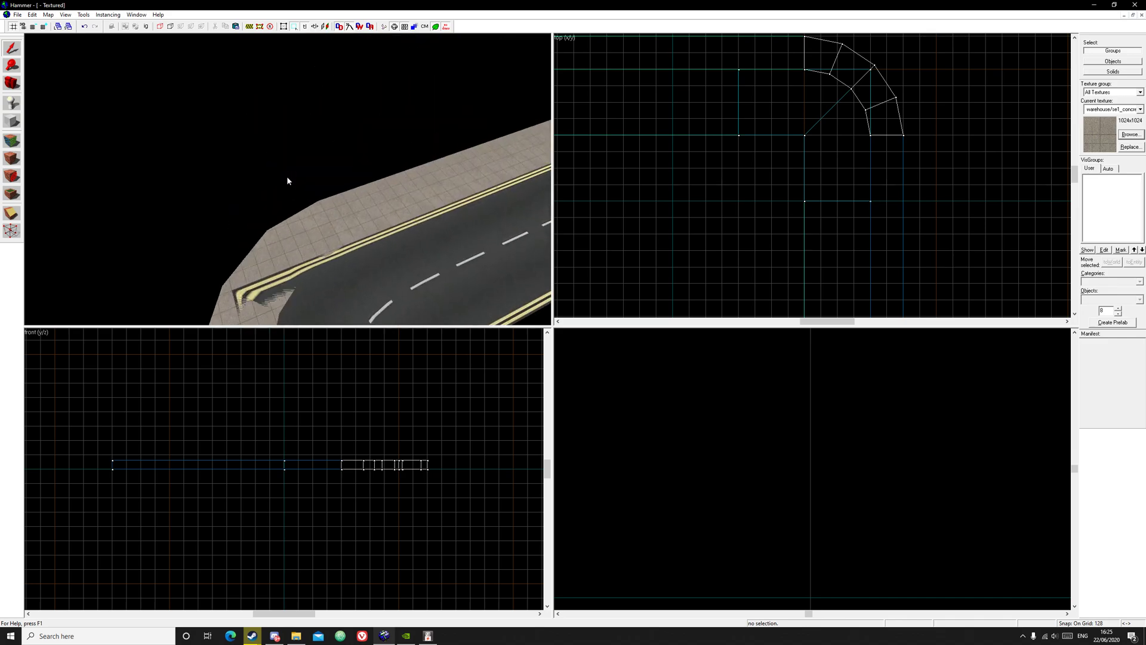
key(z)
Step: Select both outer sidewalk blocks together with the arched corner, and refine the grid to 8 units
click(262, 233)
ctrl+click(334, 220)
key(z)
key(z)
ctrl+click(403, 201)
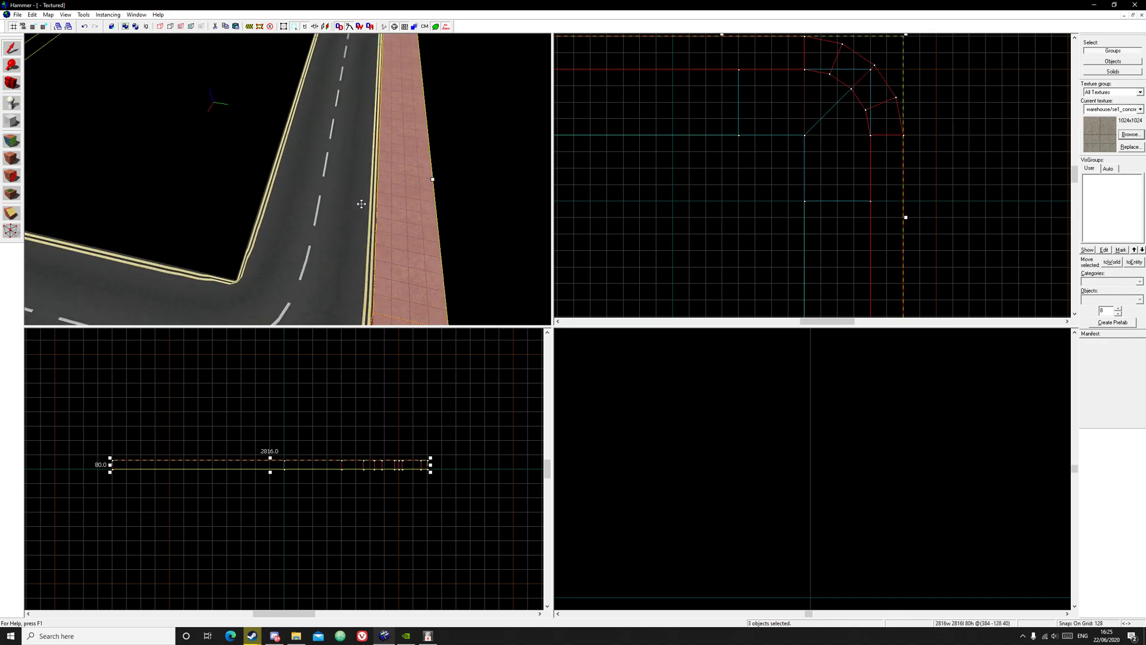
scroll(394, 442, up, 5)
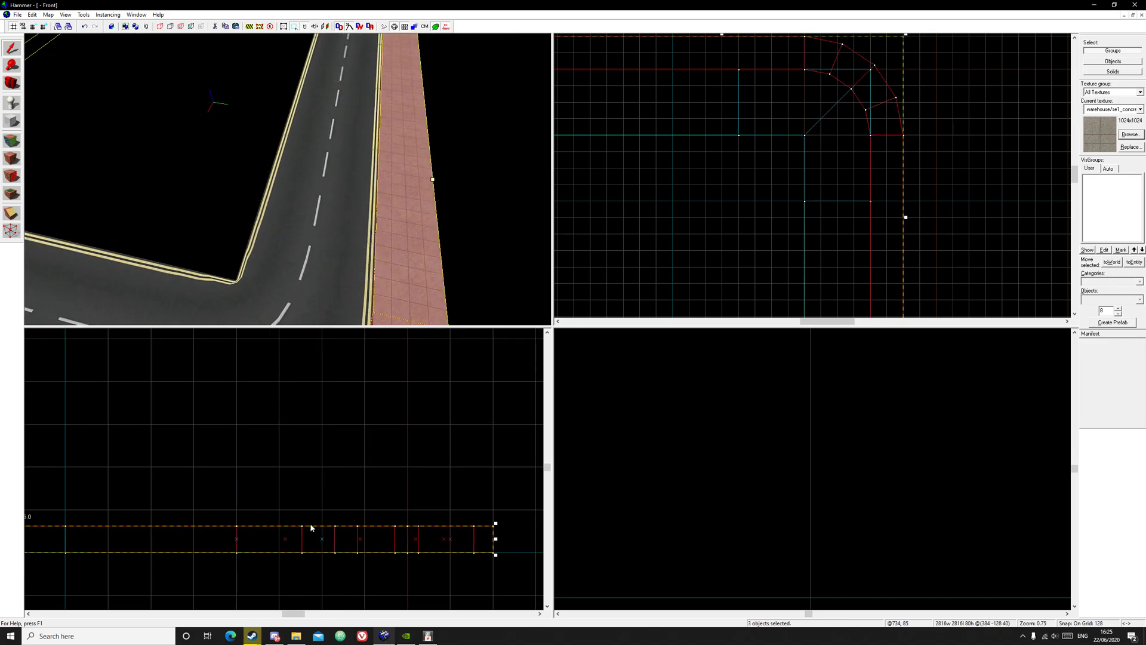
key(bracketleft)
key(bracketleft)
key(bracketleft)
key(bracketleft)
Step: Try raising the selected outer sidewalk pieces above the road surface, and undo that move
drag(310, 533, 309, 525)
key(z)
key(Escape)
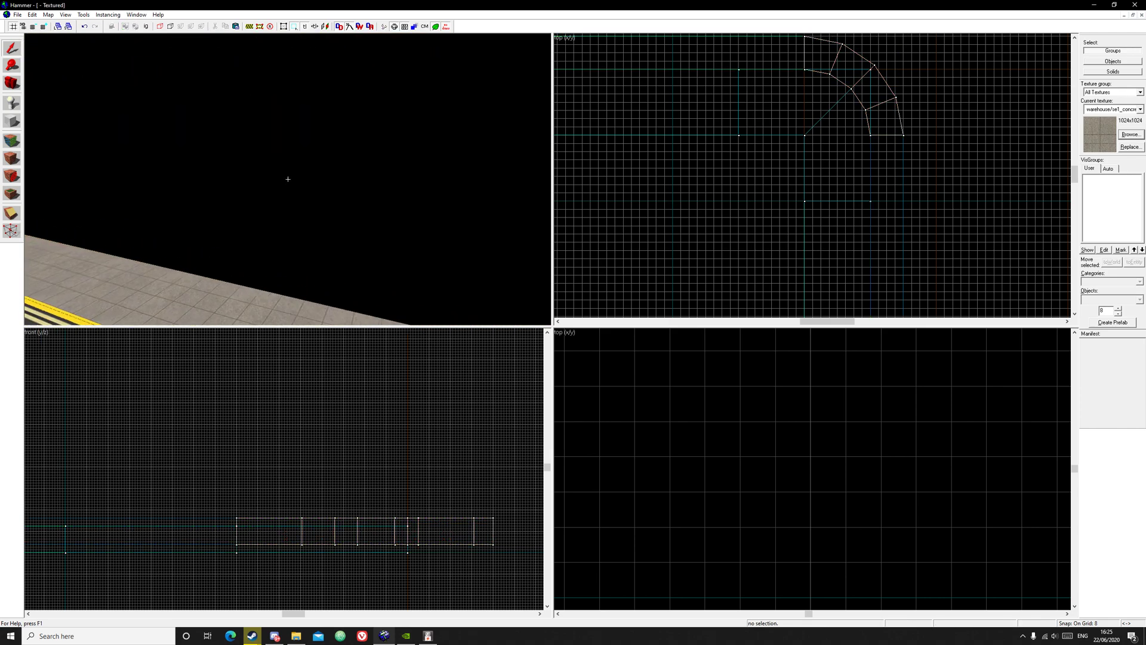
key(s)
key(z)
key(ctrl+z)
Step: Raise the outer sidewalk blocks and arched corner 16 units above the road surface, and clear the selection
drag(367, 535, 367, 538)
drag(263, 527, 264, 524)
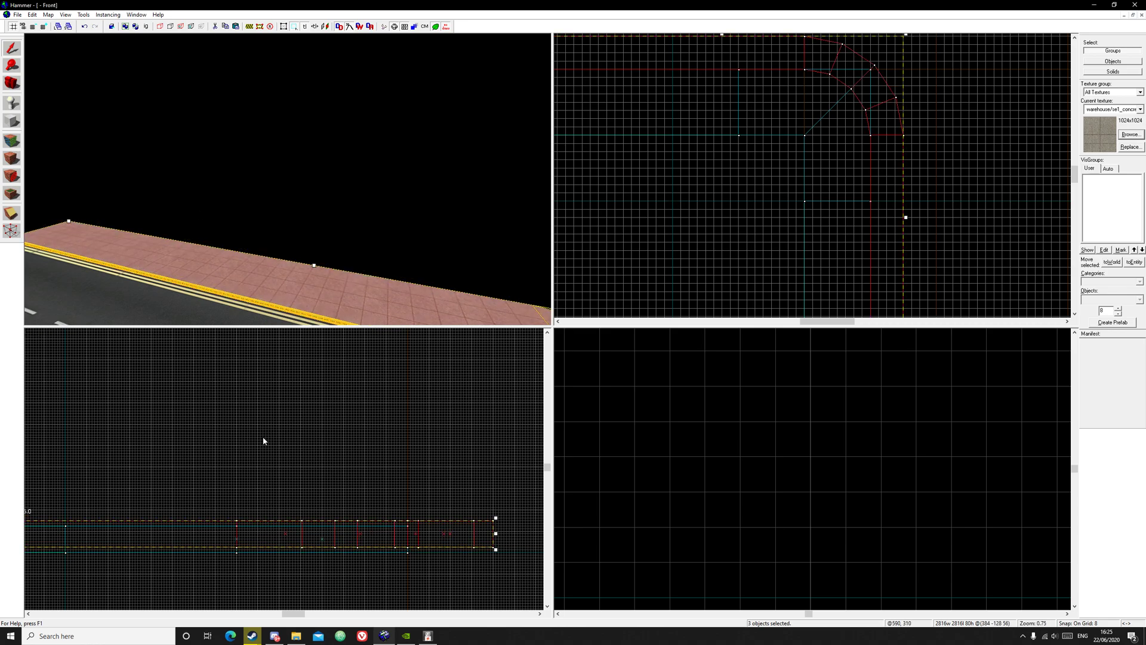
key(Escape)
key(z)
key(s)
key(z)
key(d)
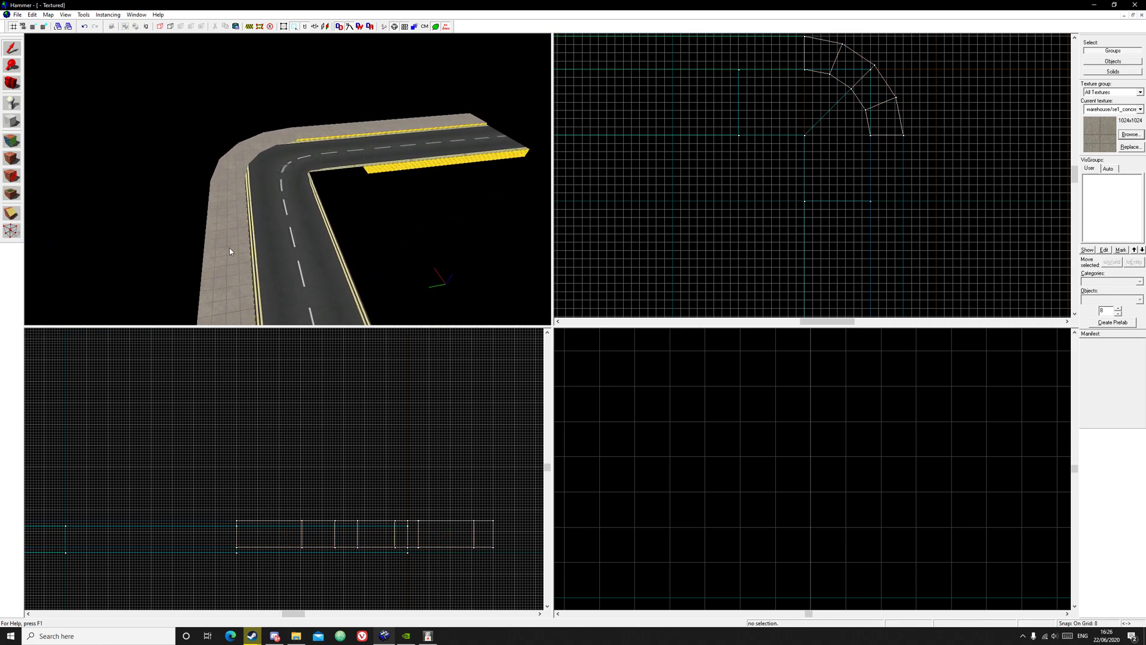
Step: Copy the X-running outer sidewalk block across to that road's inner edge, and set the grid to 256 units
click(230, 248)
key(z)
key(s)
key(z)
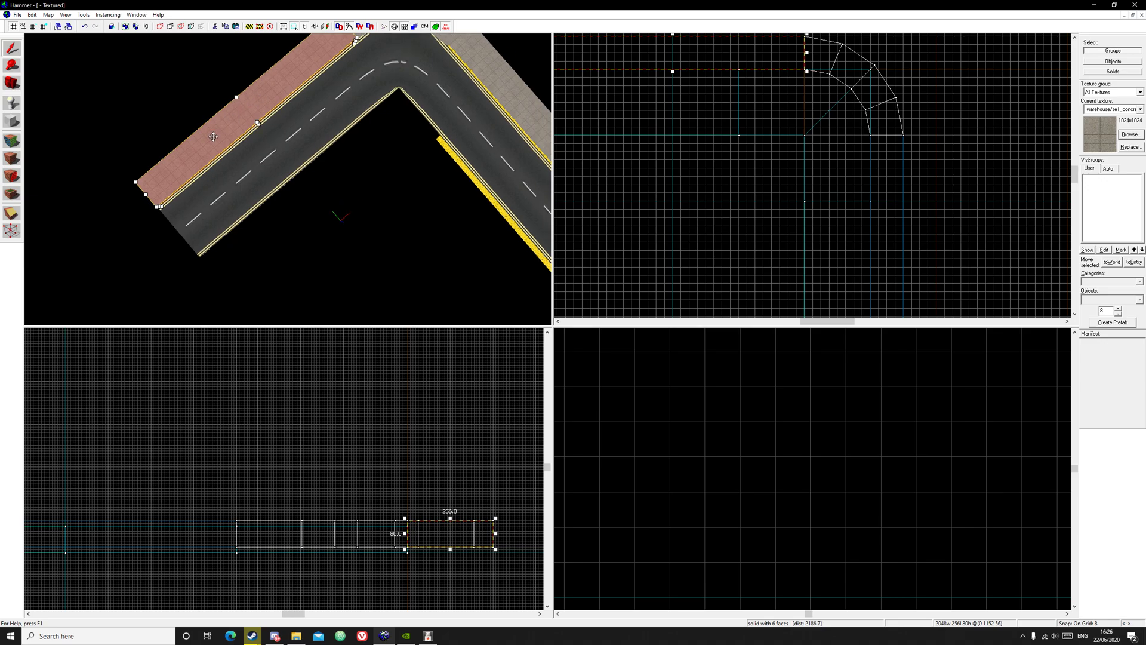
drag(214, 136, 266, 228)
key(bracketright)
key(bracketright)
key(bracketright)
key(bracketright)
key(z)
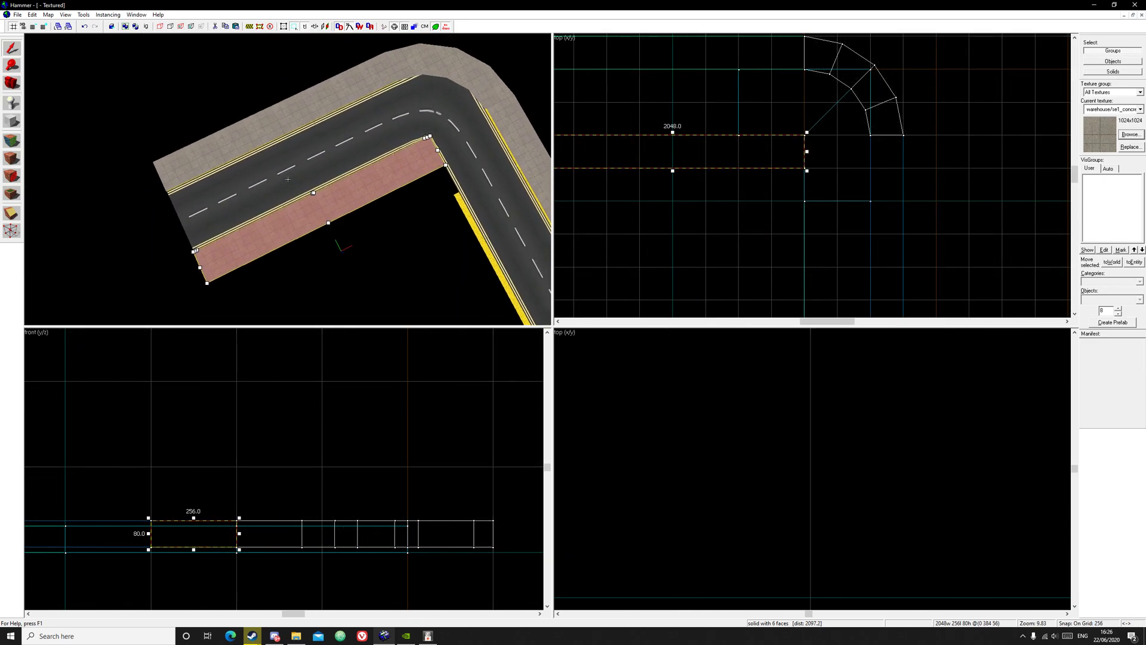
Step: Copy the Y-running outer sidewalk block across to its road's inner edge, and clear the selection
key(z)
click(389, 128)
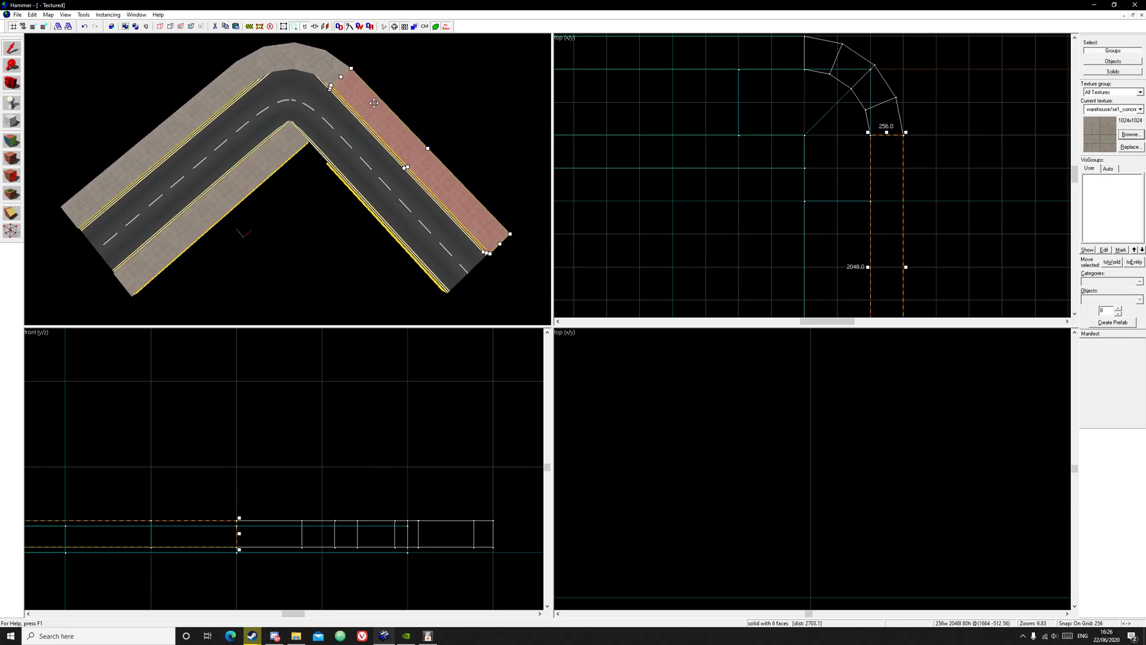
drag(374, 104, 459, 289)
key(Escape)
key(z)
key(w)
key(z)
Step: Remove the 256 by 256 unit square where the two inner sidewalk blocks overlap at the corner
click(344, 186)
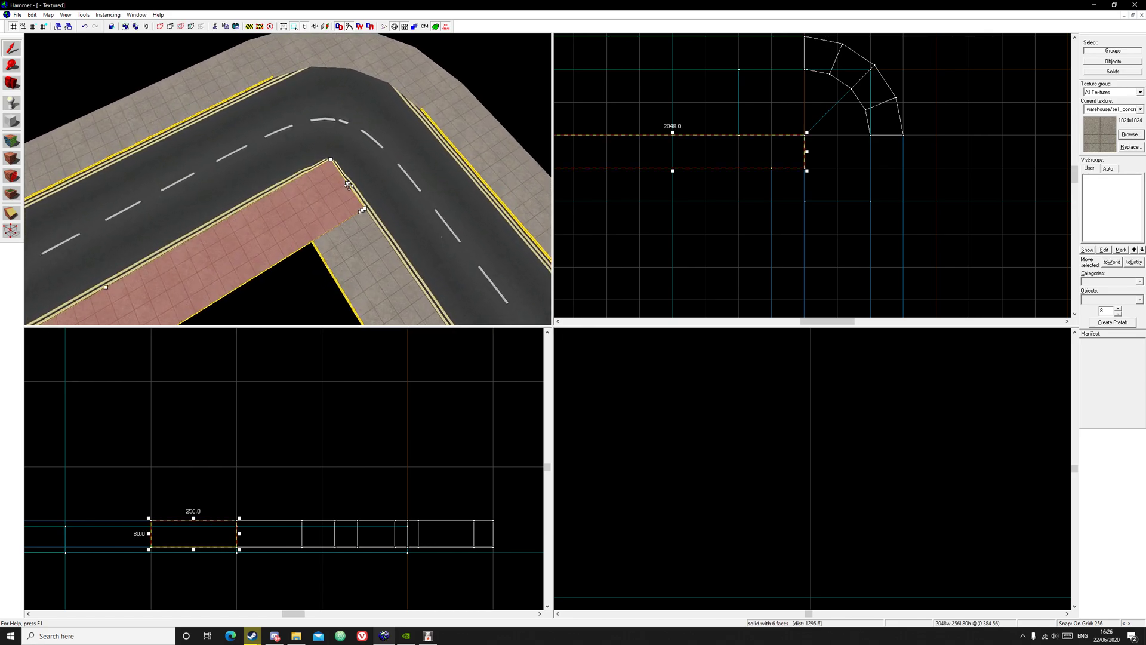
key(Delete)
key(z)
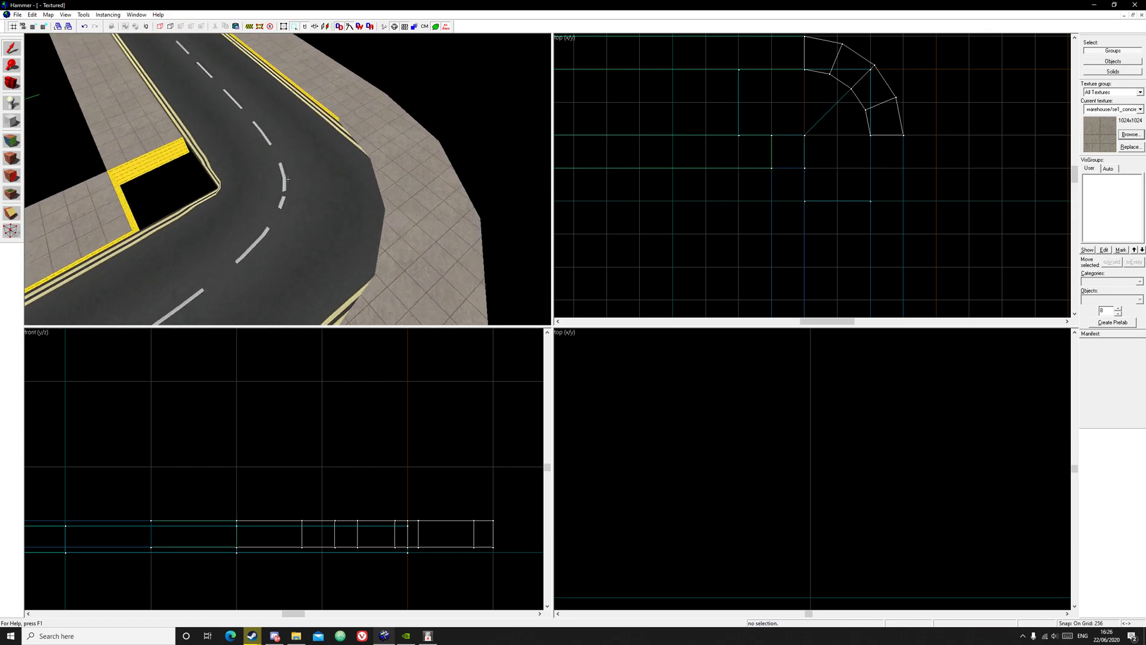
click(288, 179)
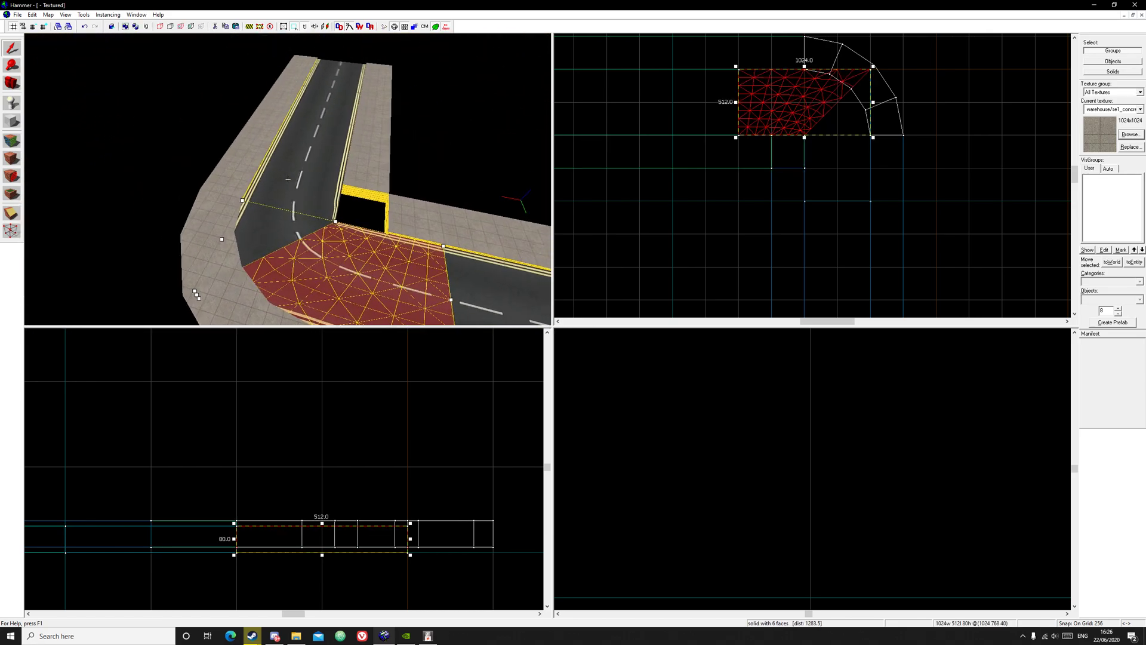
key(Escape)
key(w)
key(z)
Step: Create a 32-sided cylinder primitive that fits the 256 by 256 unit gap between the inner sidewalk blocks
key(shift+b)
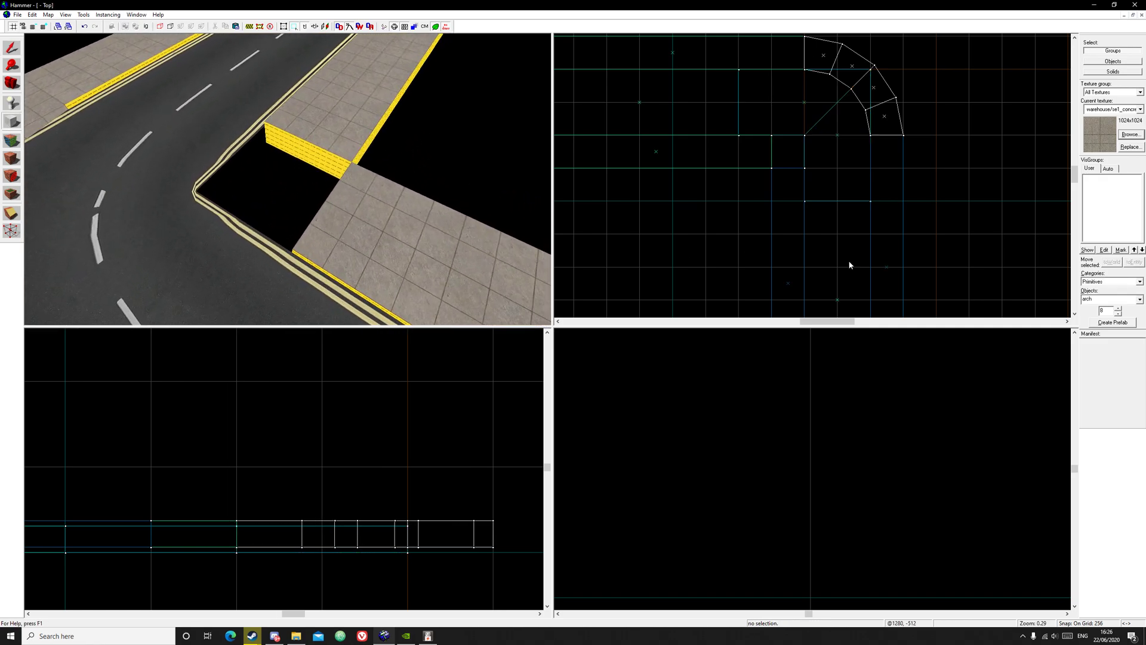
text(cy)
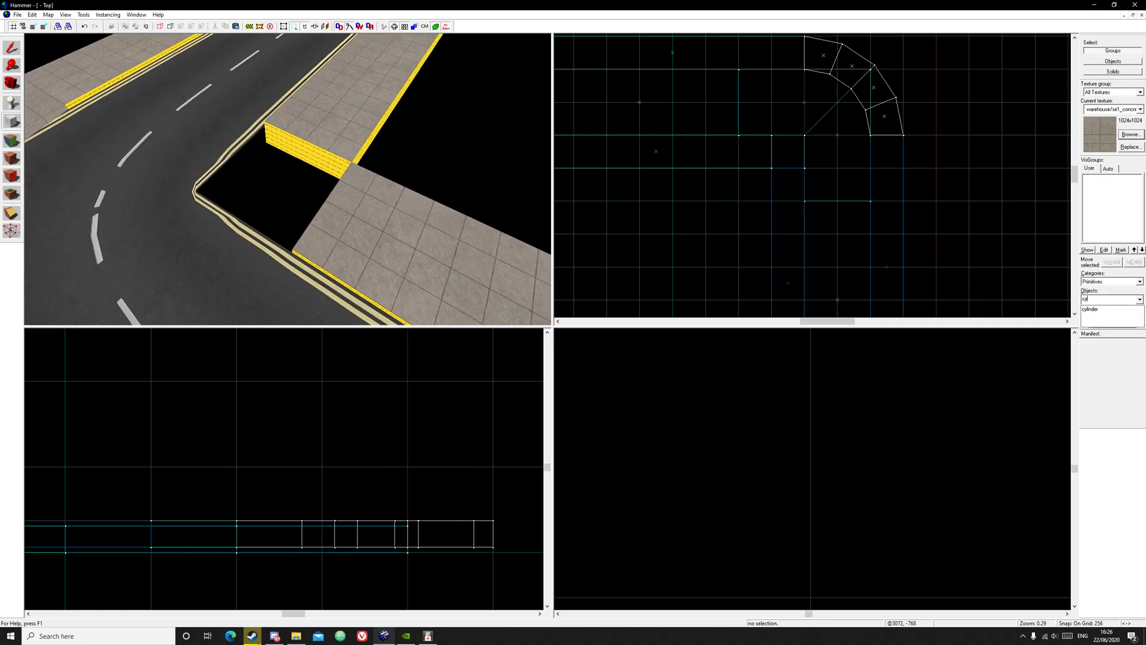
click(1126, 309)
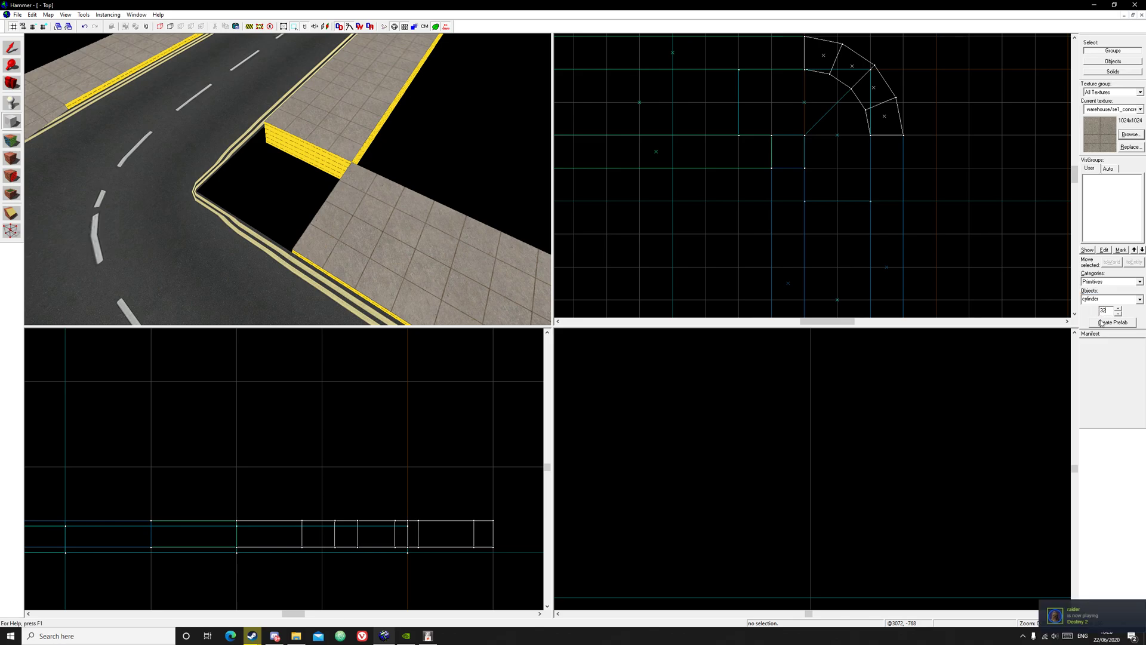
scroll(826, 134, down, 3)
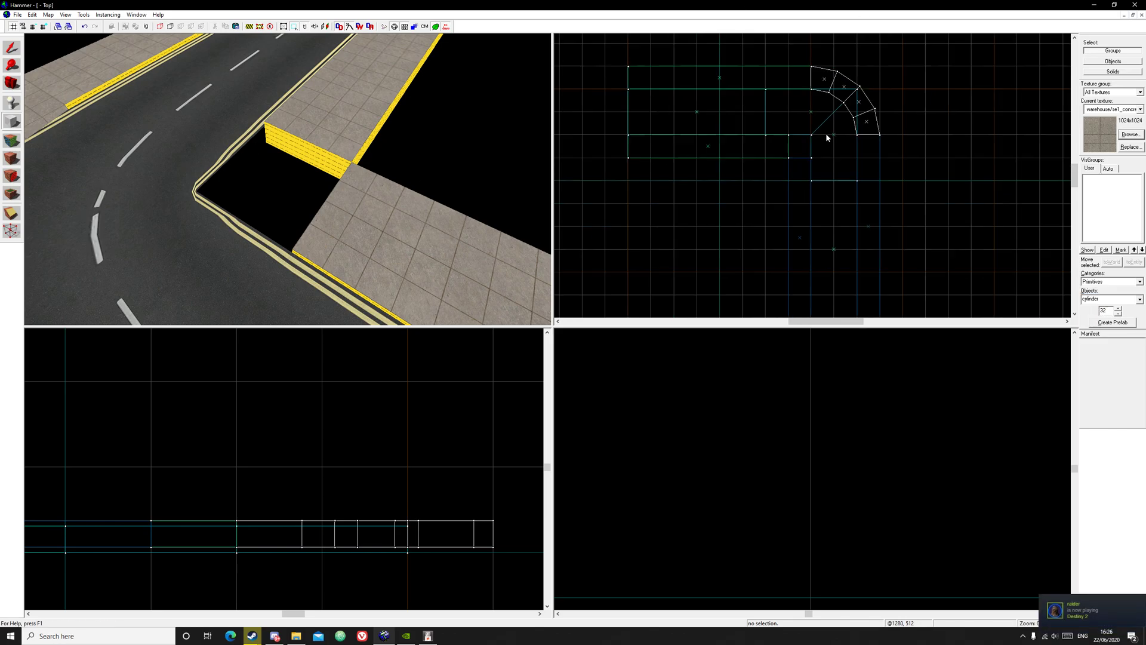
scroll(819, 127, up, 2)
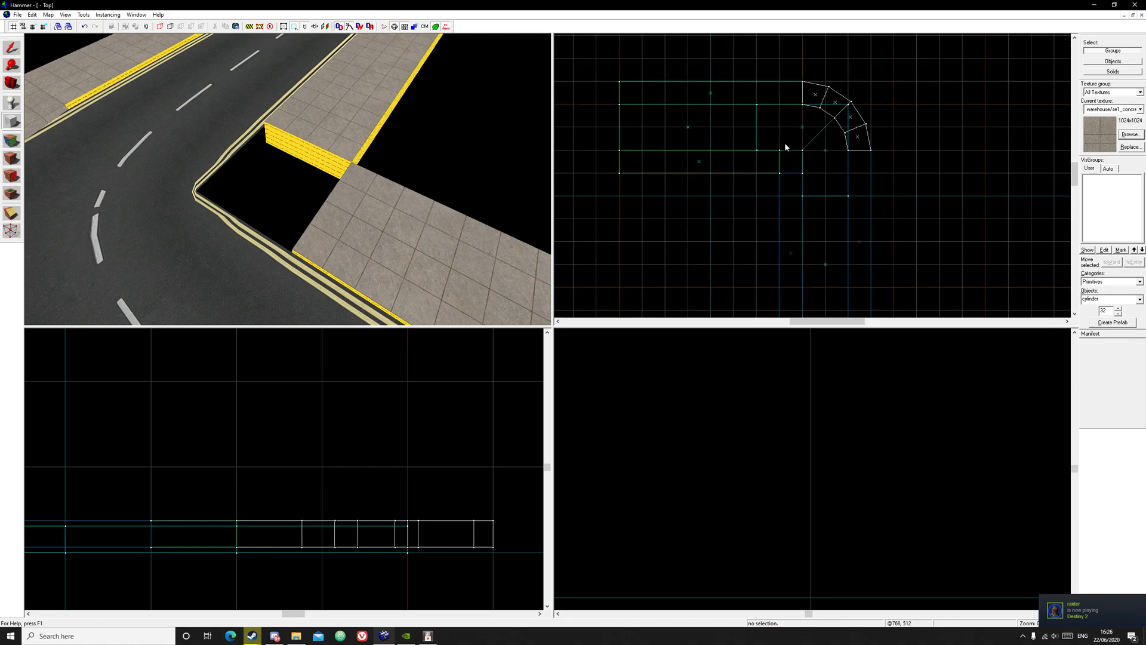
drag(757, 153, 771, 182)
key(z)
key(z)
key(Return)
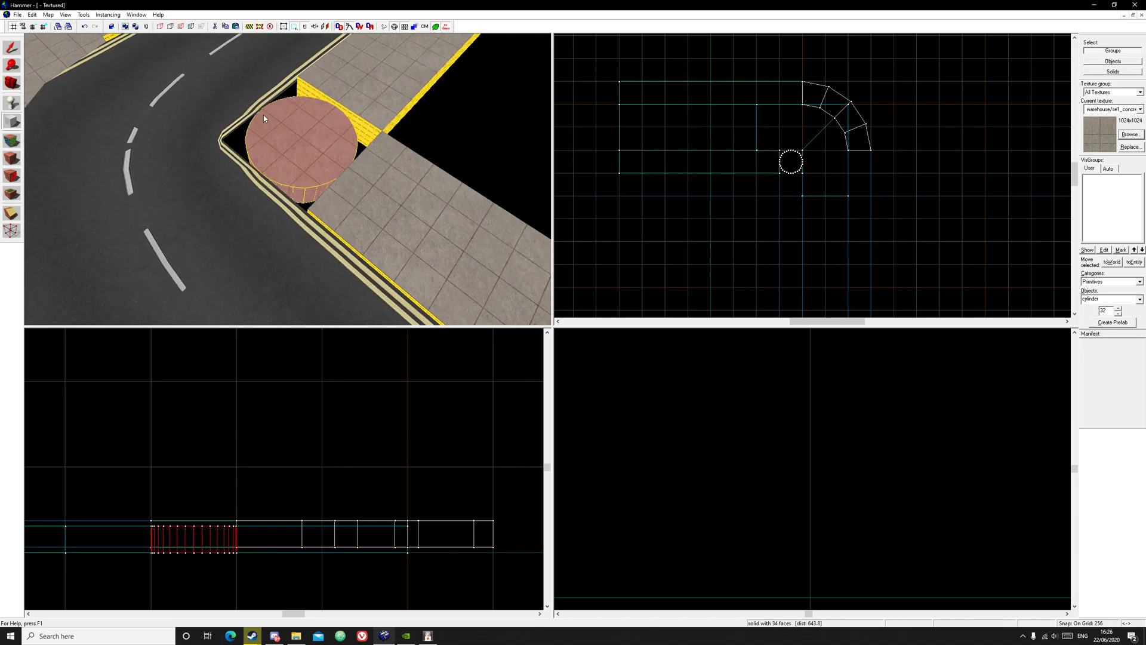
Step: Clip the cylinder along both centre axes on a 128-unit grid, keeping only one quarter
click(12, 212)
scroll(872, 135, up, 6)
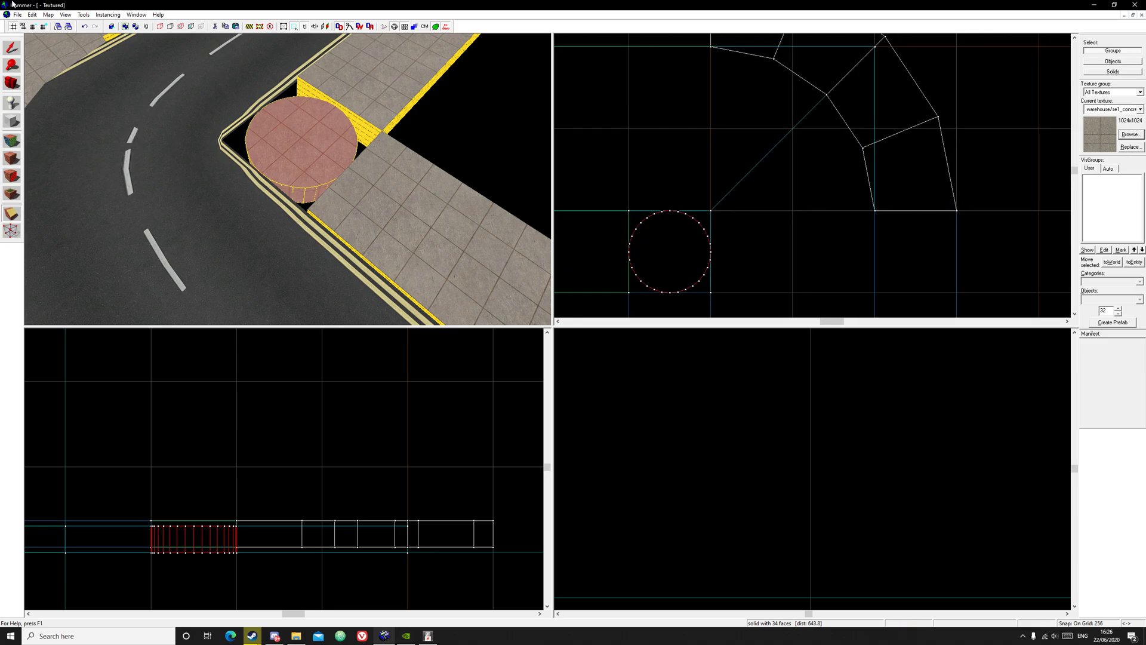
click(34, 27)
scroll(630, 245, up, 2)
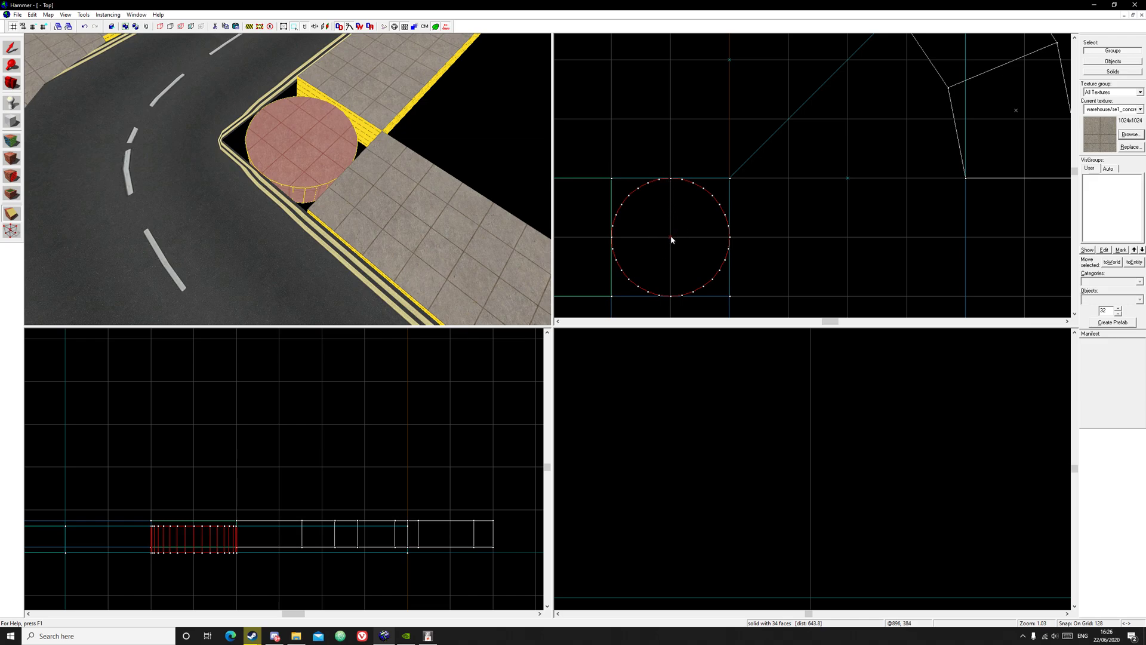
drag(672, 239, 633, 238)
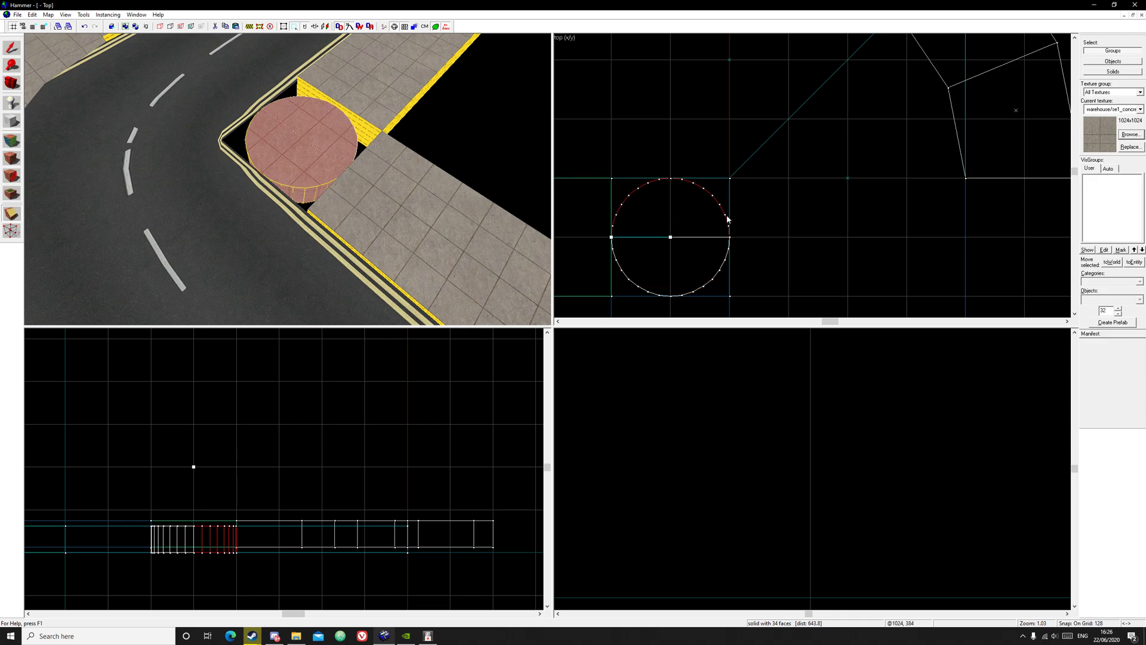
key(Return)
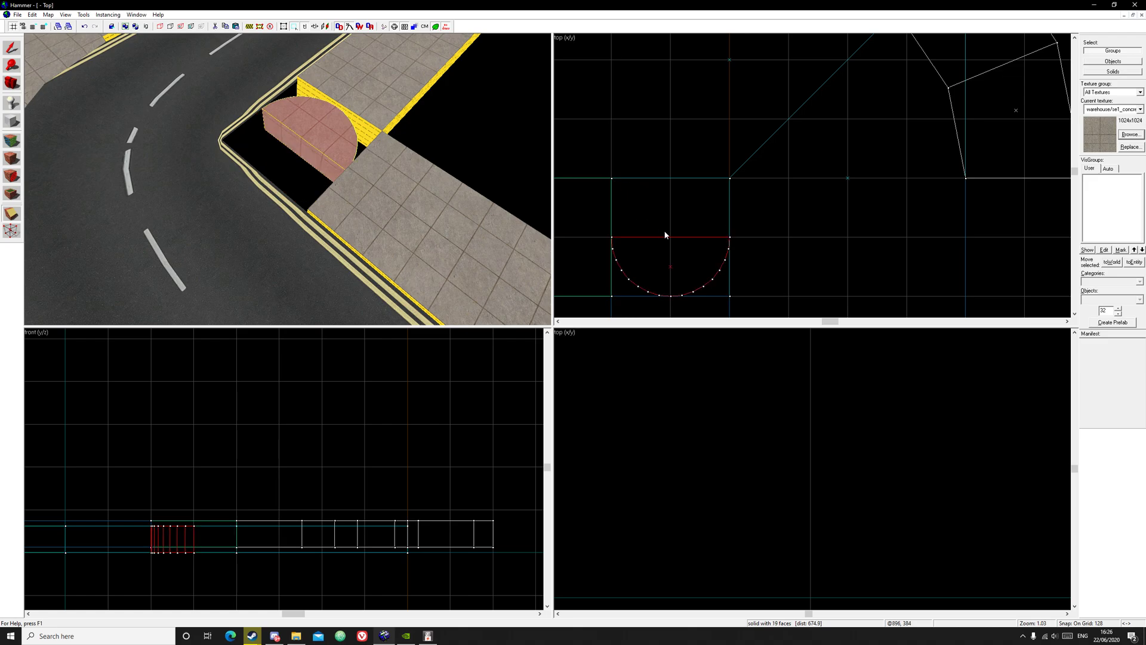
drag(671, 238, 671, 294)
key(Return)
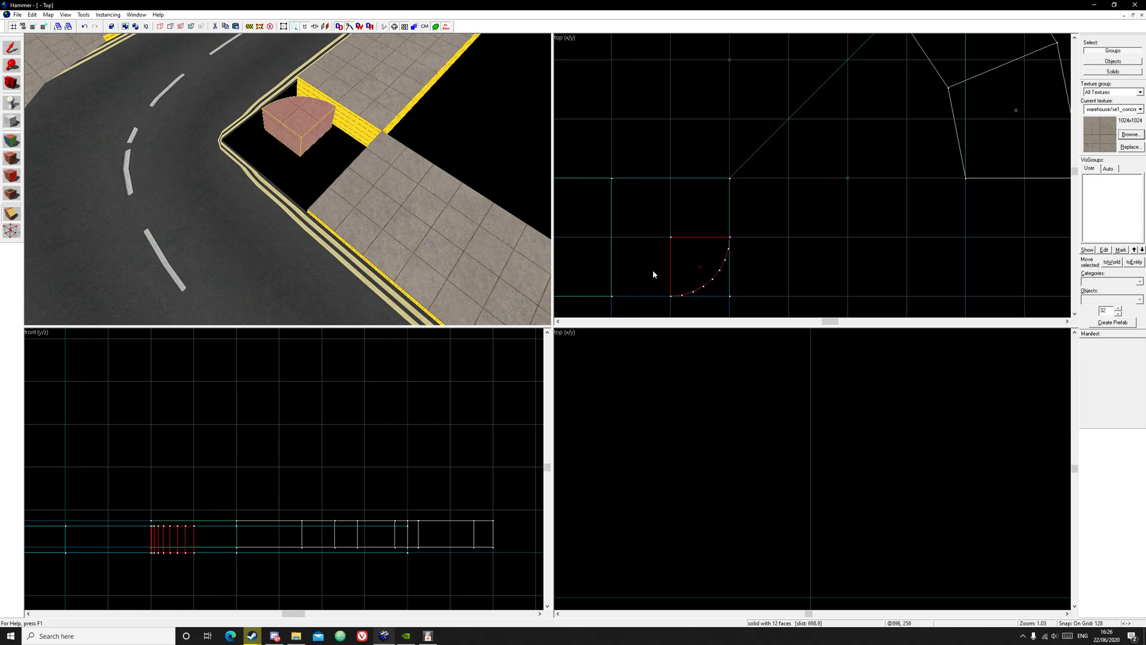
Step: Rotate the quarter cylinder 90 degrees about Z and move it 128 units so it sits in the gap's inner corner
click(12, 51)
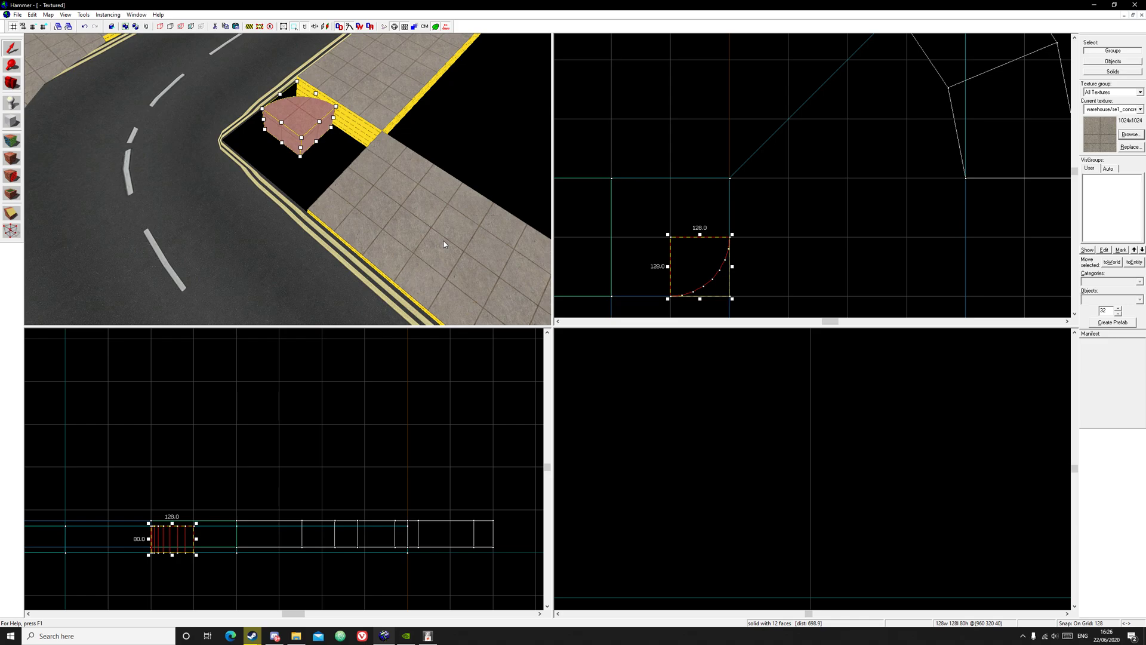
key(ctrl+m)
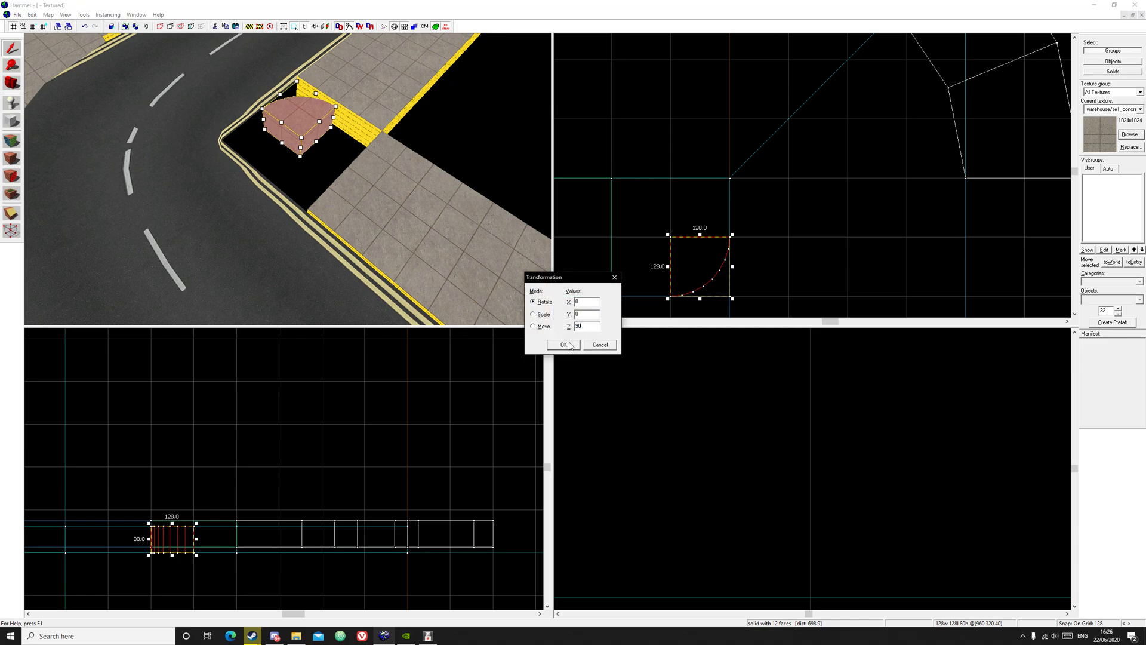
click(564, 344)
drag(709, 272, 650, 269)
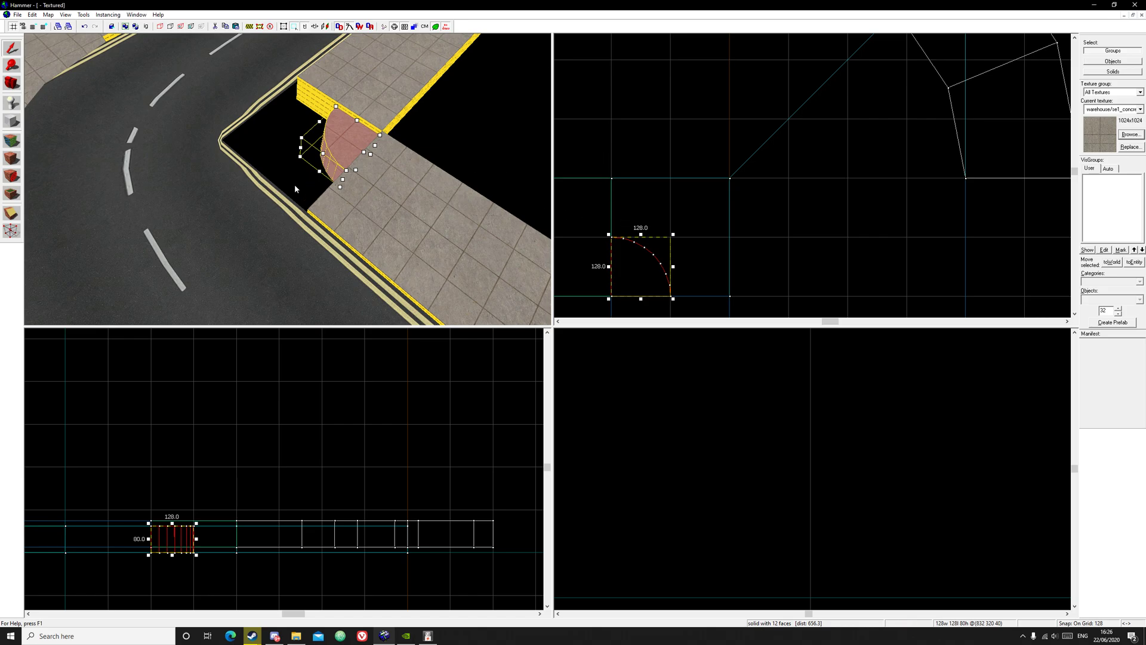
Step: Raise the quarter cylinder 16 units to the height of the inner sidewalks, and set the grid to 32 units
click(316, 167)
mouse_move(318, 150)
mouse_down()
mouse_move(328, 138)
mouse_move(320, 150)
mouse_up()
key(z)
key(w)
mouse_move(343, 230)
mouse_down()
mouse_move(349, 198)
mouse_move(344, 234)
mouse_move(346, 215)
mouse_up()
key([)
key([)
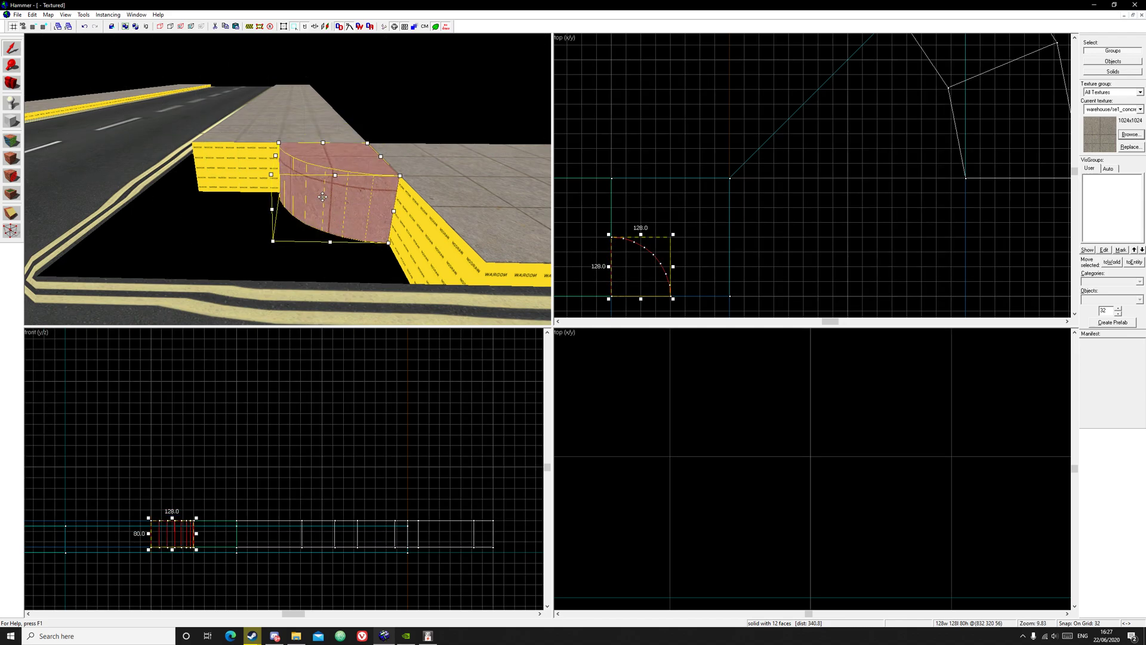
Step: Stretch the quarter cylinder to 256 by 256 units so its ends meet both inner sidewalk blocks, and clear the selection
key(Escape)
key(z)
key(w)
click(292, 137)
mouse_move(286, 186)
mouse_down()
mouse_move(293, 136)
mouse_move(181, 97)
mouse_up()
key(z)
key(s)
key(Escape)
key(z)
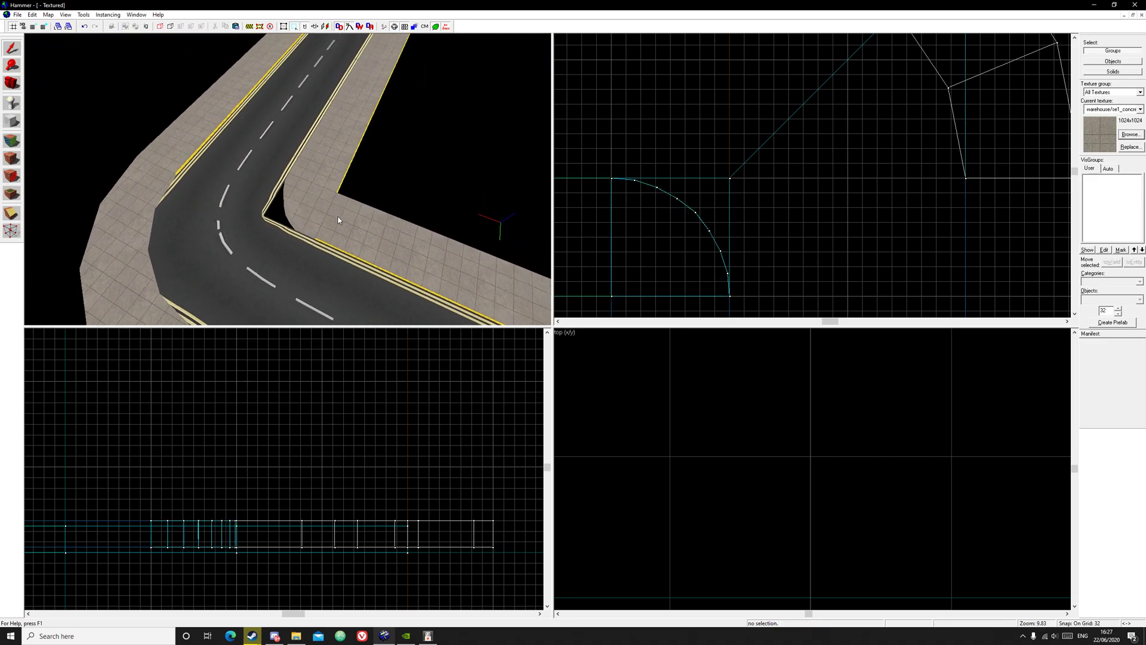
Step: Examine the road bend and the fit of the inner and outer sidewalk corners from several angles
key(z)
key(d)
key(z)
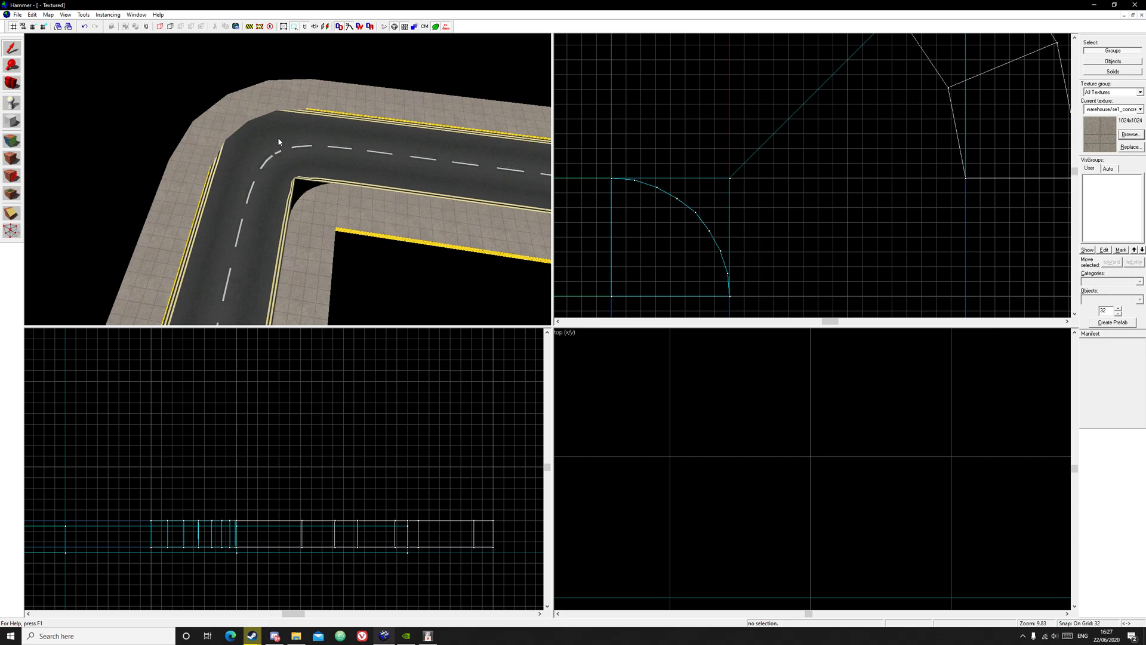
key(z)
key(w)
key(a)
key(z)
Step: Open the faces of both corner road displacements for editing, and switch to the quarter cylinder's top face
click(307, 212)
ctrl+click(318, 174)
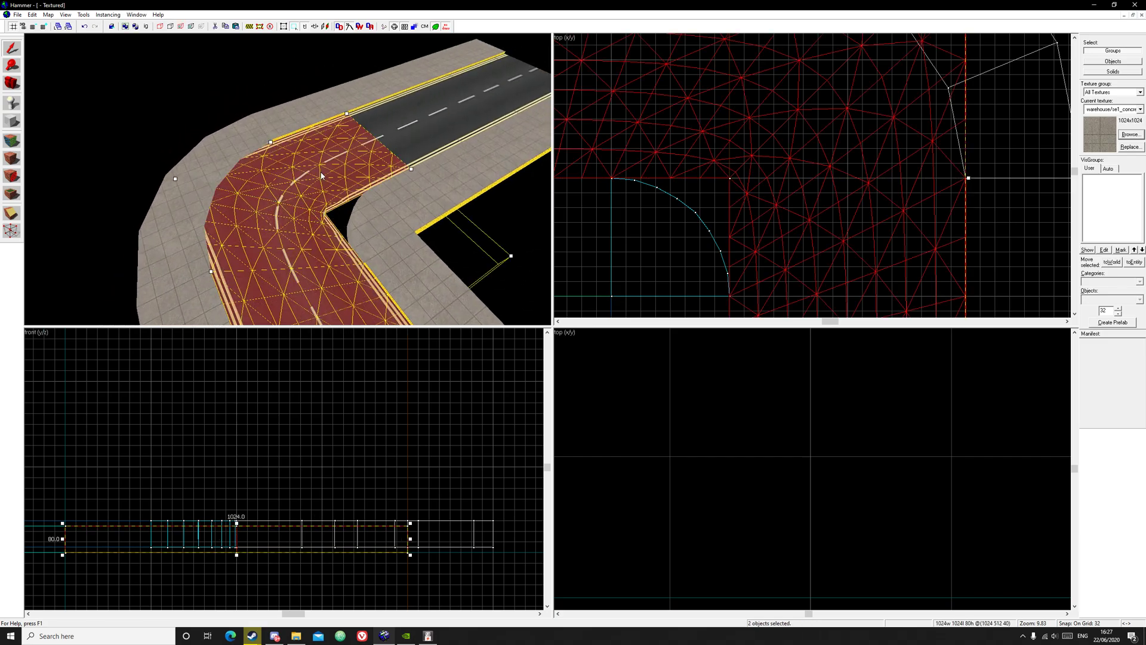
click(10, 144)
key(z)
key(w)
key(z)
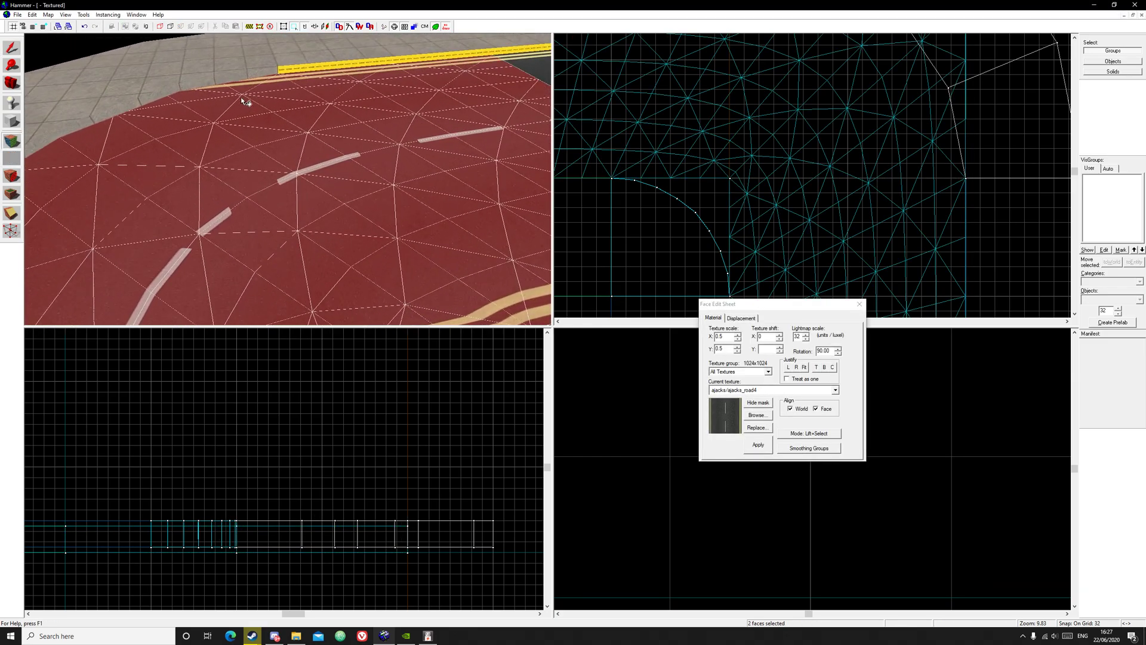
key(z)
key(z)
key(d)
click(397, 196)
key(s)
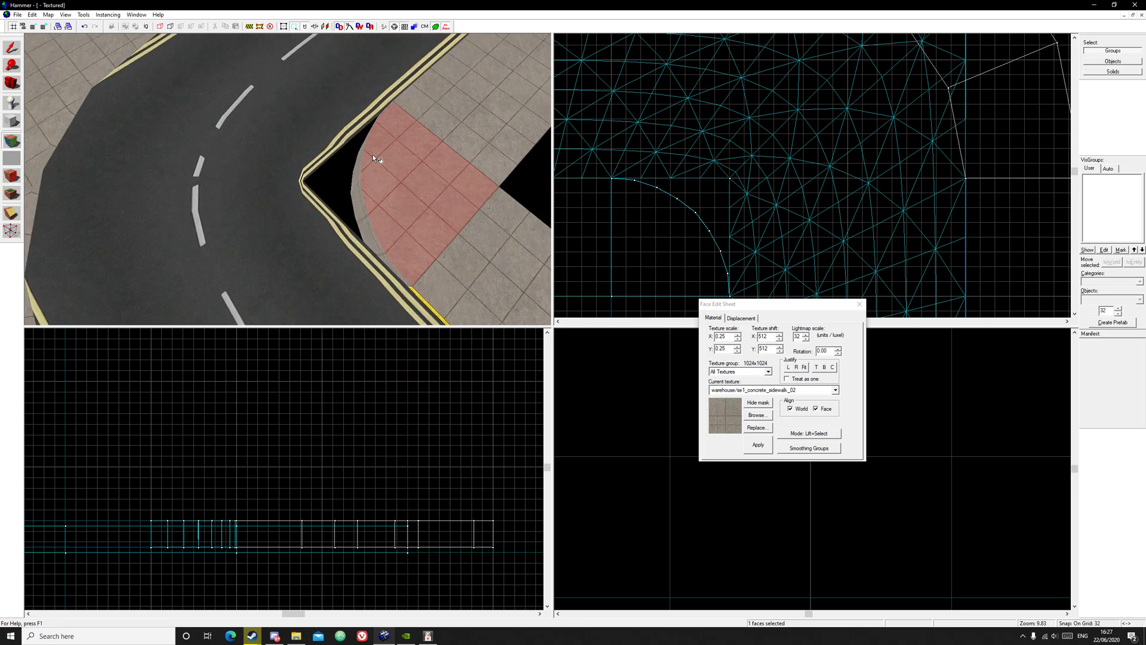
Step: Open the displacement paint geometry settings for both corner road faces, and close them along with the face editor
click(307, 166)
ctrl+click(296, 205)
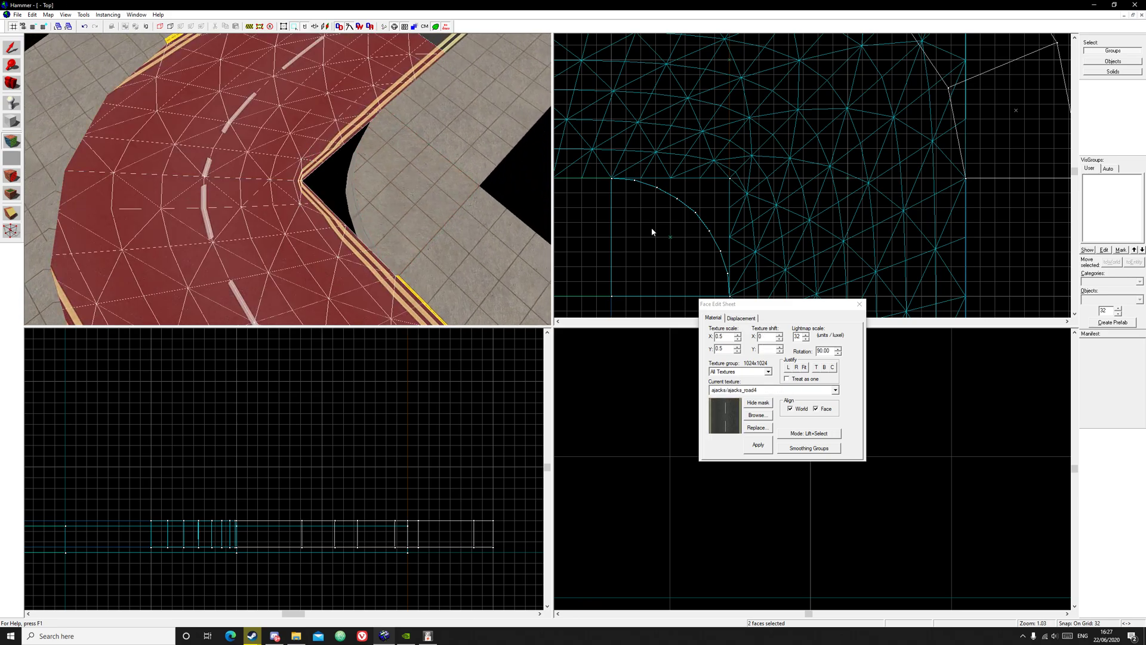
click(741, 318)
click(748, 341)
key(z)
key(w)
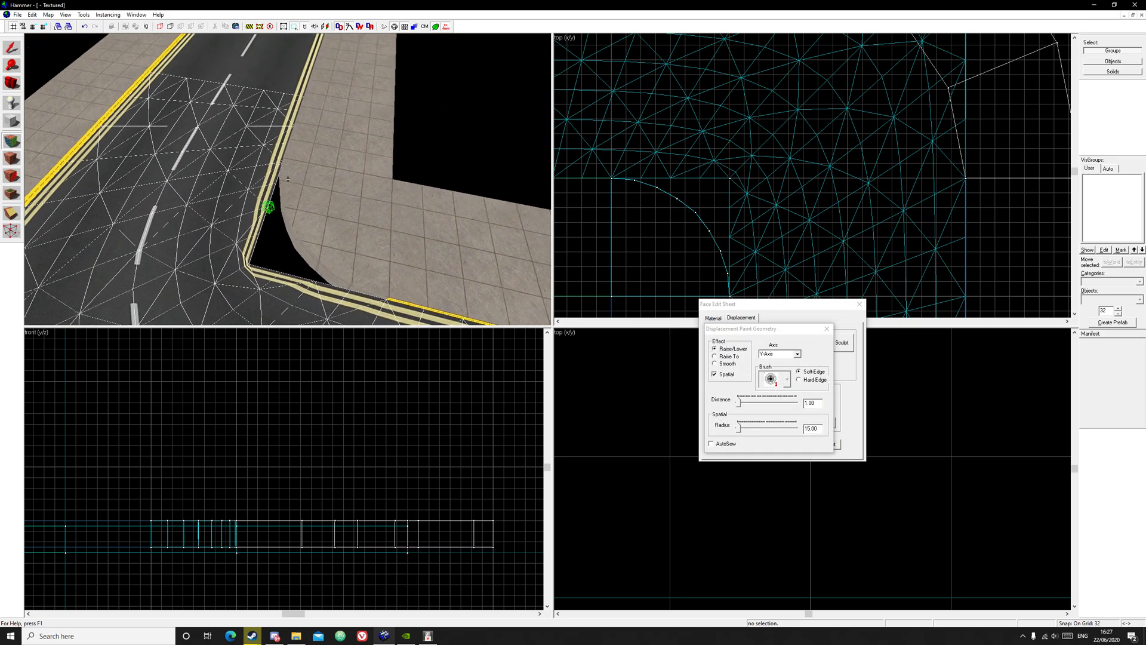
key(z)
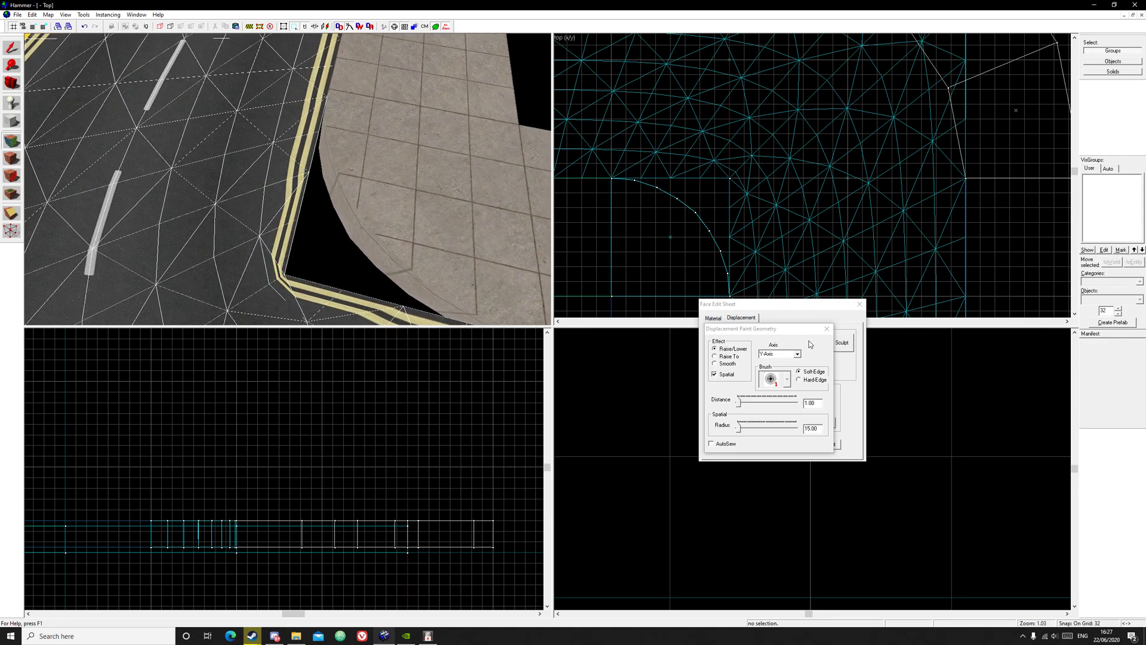
click(826, 329)
drag(735, 305, 737, 317)
click(11, 141)
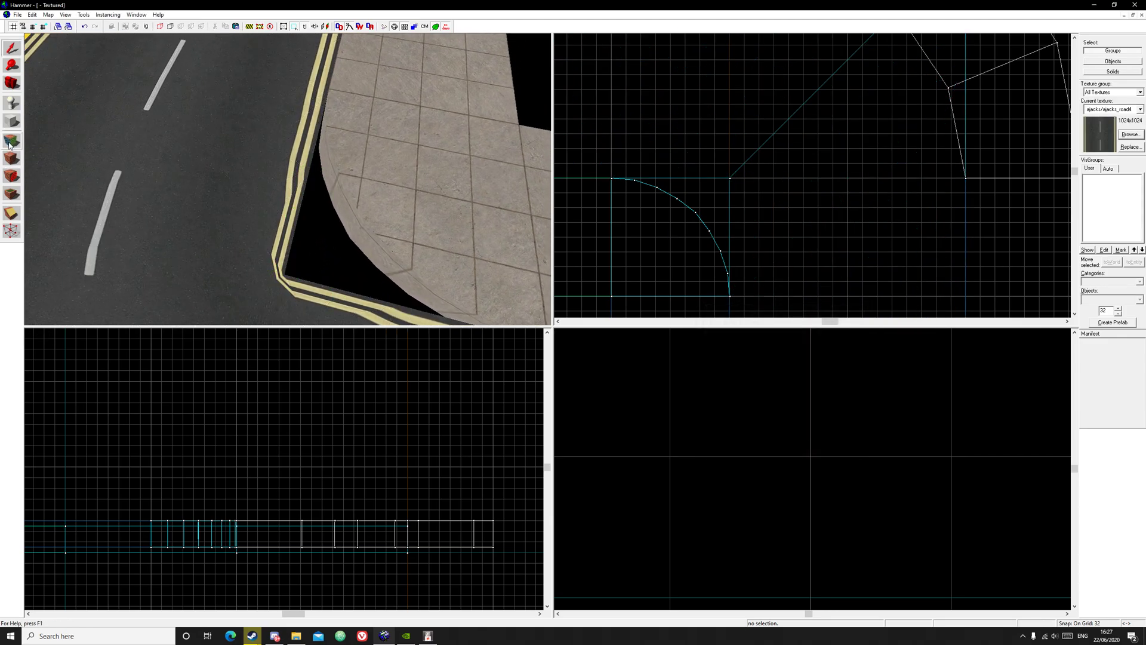
Step: Open Paint Geometry for the corner road displacements, set the axis to X-Axis, and start pulling the inner road edge onto the curved sidewalk corner
click(11, 141)
click(754, 323)
click(296, 248)
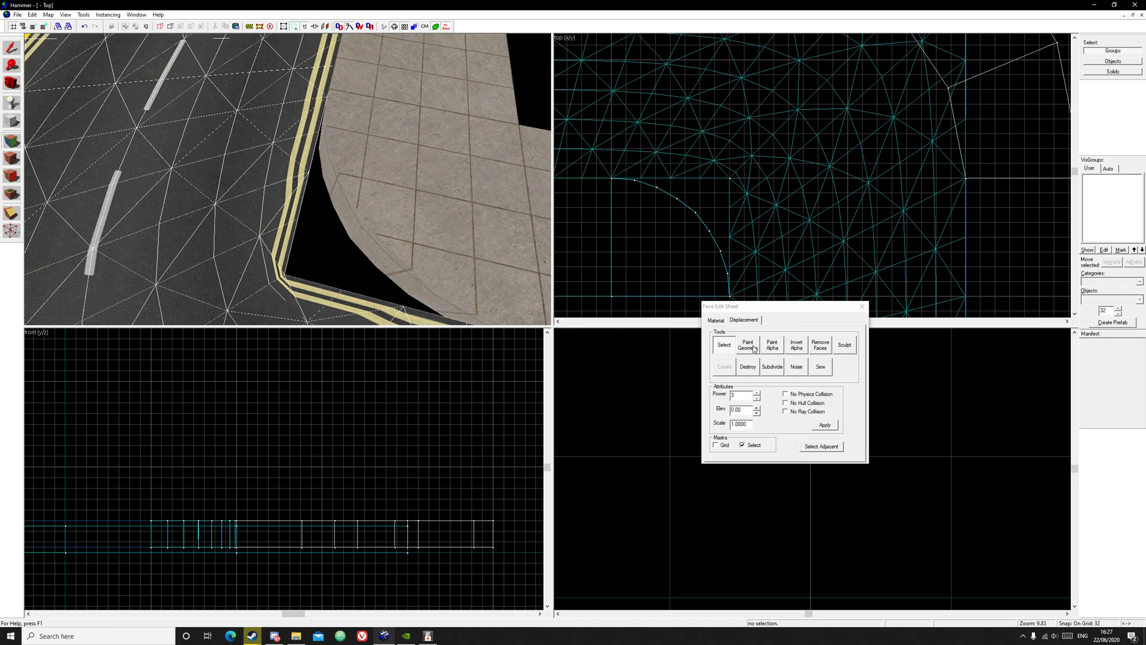
click(753, 346)
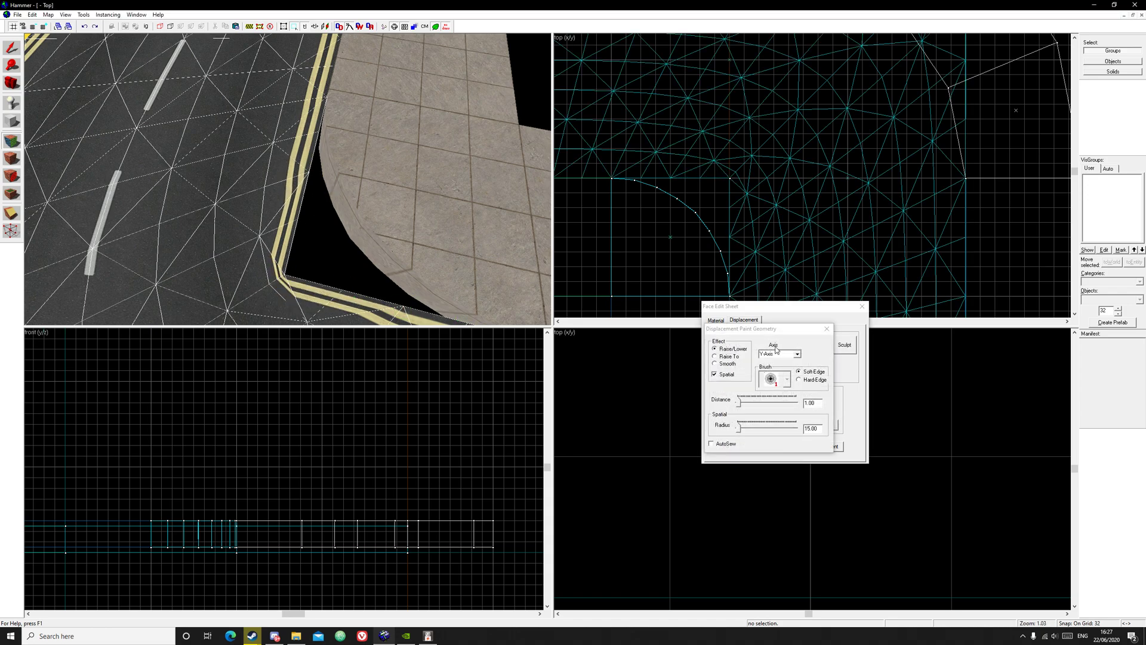
click(797, 354)
right_drag(306, 170, 288, 186)
key(ctrl+z)
key(z)
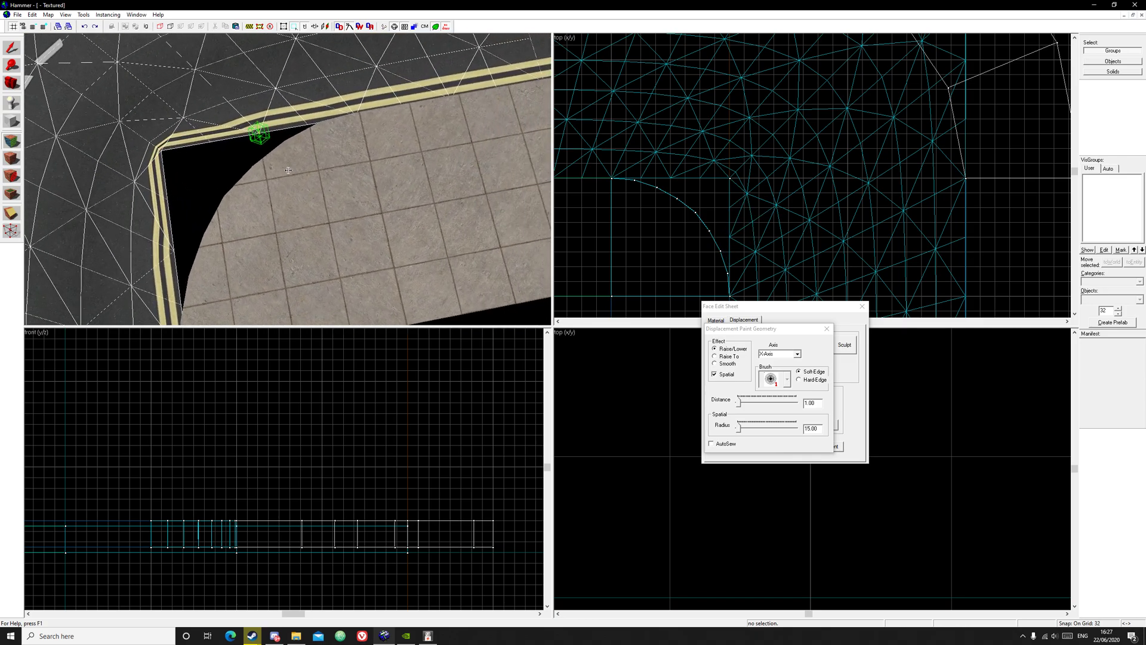
drag(261, 137, 376, 153)
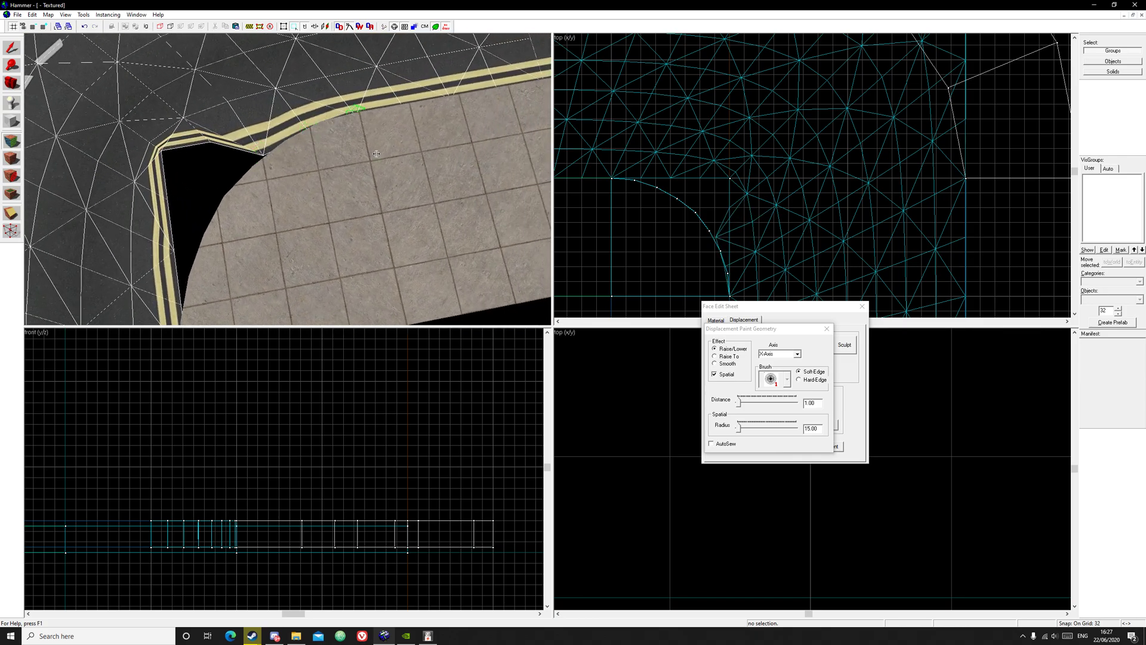
Step: Paint more inner-edge vertices along the X axis to close the gap between the road and the quarter cylinder
key(a)
mouse_move(270, 150)
right_down()
mouse_move(292, 177)
mouse_move(283, 186)
right_up()
drag(283, 186, 270, 203)
mouse_move(246, 125)
mouse_down()
mouse_move(290, 108)
mouse_move(299, 123)
mouse_move(248, 128)
mouse_move(253, 144)
mouse_move(214, 176)
mouse_move(232, 267)
mouse_up()
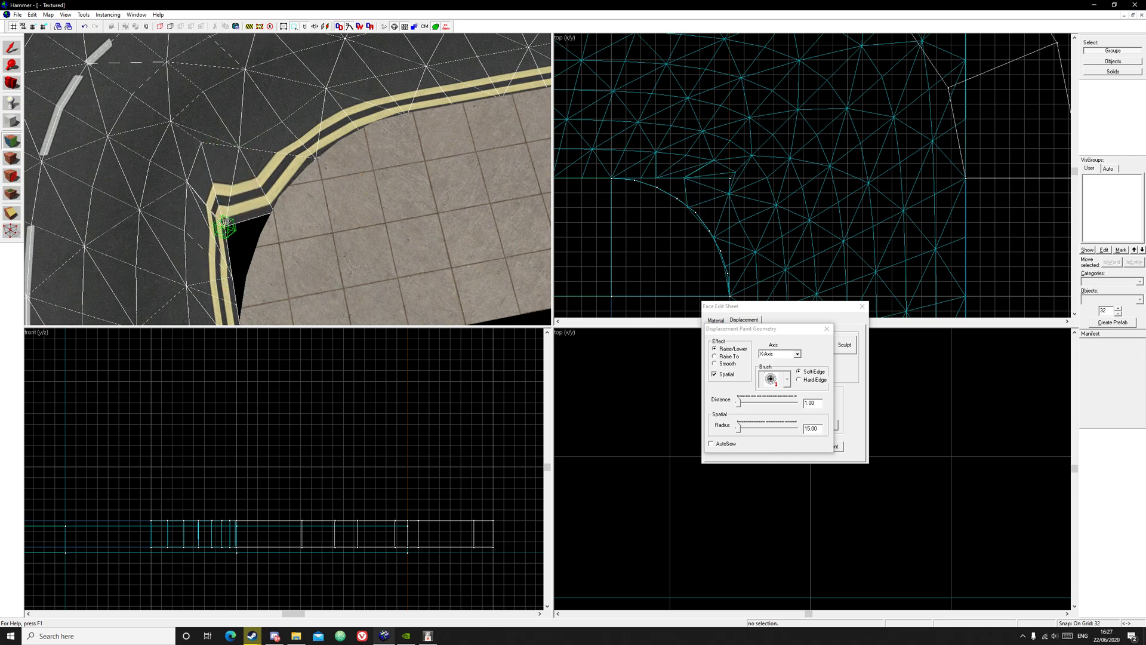
Step: Switch the paint axis to Y-Axis and move the remaining inner-corner vertices against the curved sidewalk edge
click(775, 329)
click(788, 354)
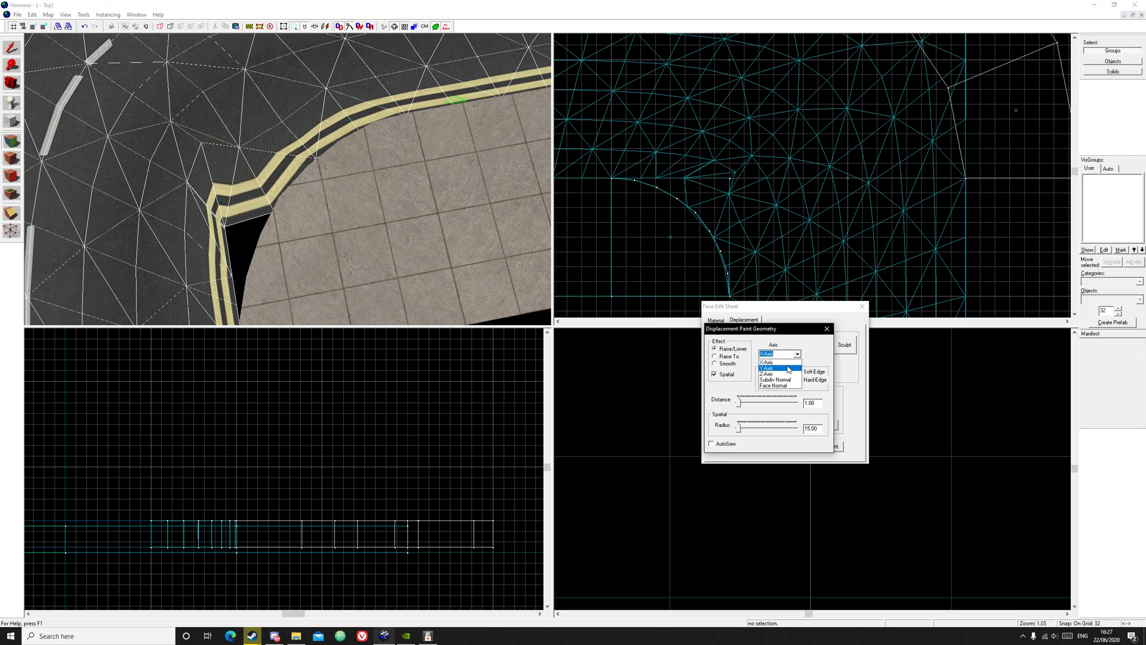
click(788, 368)
drag(253, 223, 227, 209)
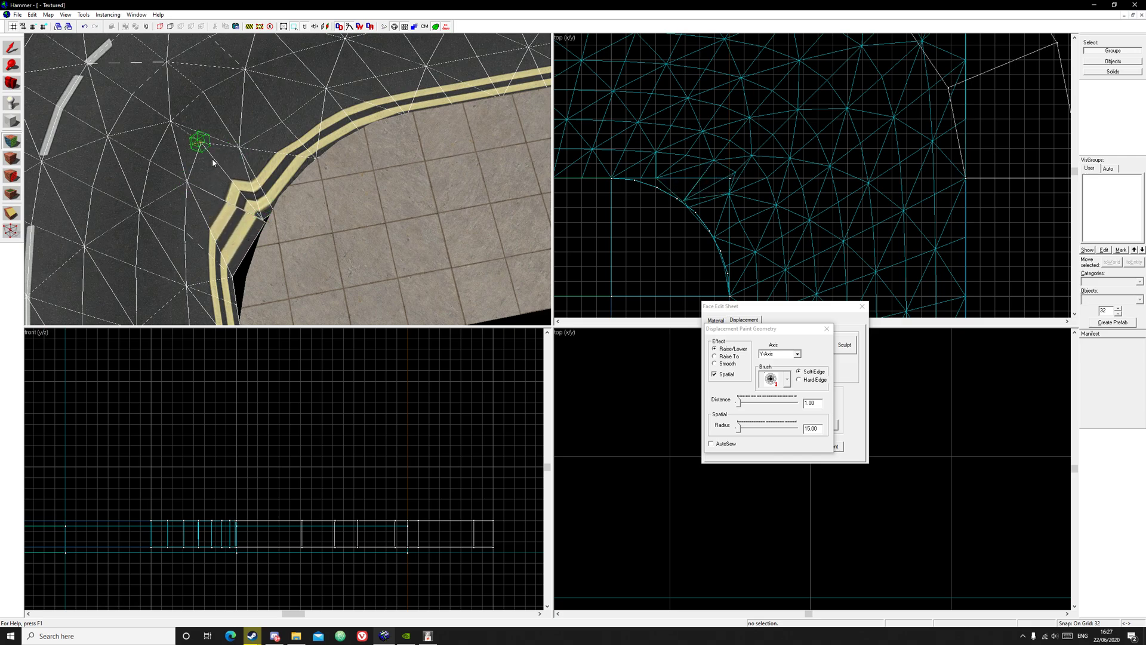
right_drag(233, 275, 243, 270)
key(z)
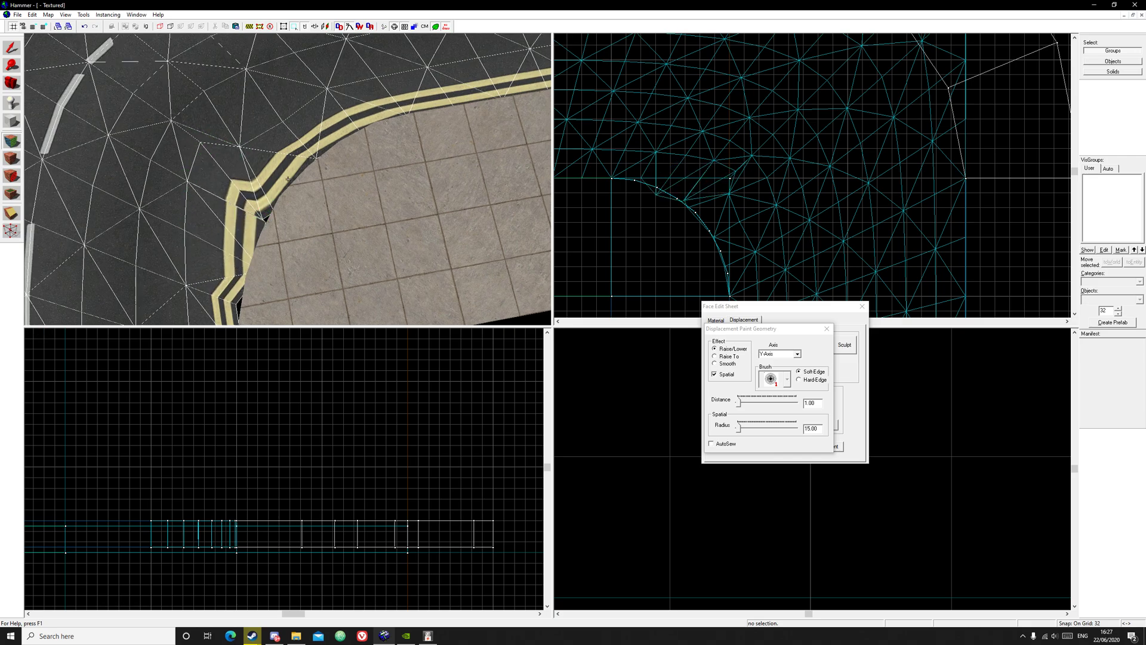
key(z)
right_drag(265, 190, 273, 189)
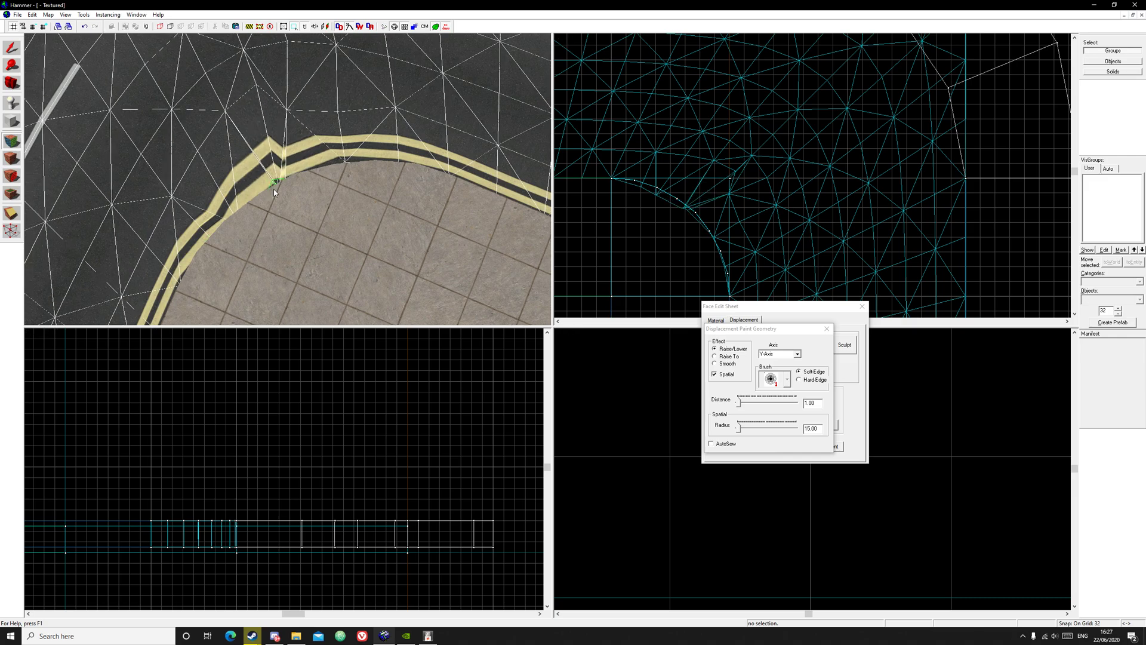
Step: Set the paint axis back to X-Axis and even out the kink at the middle seam of the inner road edge
click(797, 354)
click(776, 362)
click(231, 134)
right_drag(198, 156, 183, 181)
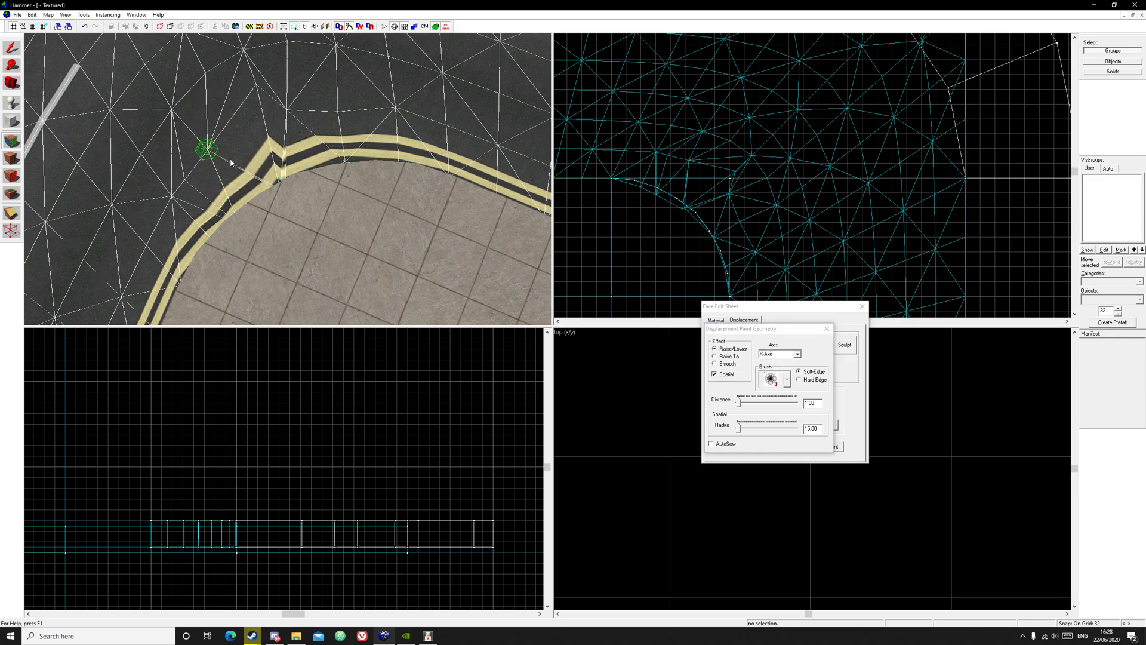
right_drag(255, 83, 253, 106)
mouse_move(261, 106)
mouse_down()
mouse_move(286, 107)
mouse_move(266, 133)
mouse_move(325, 164)
mouse_up()
Step: Smooth the inner road edge at the seam with Y-Axis painting, and close the face editor
click(797, 355)
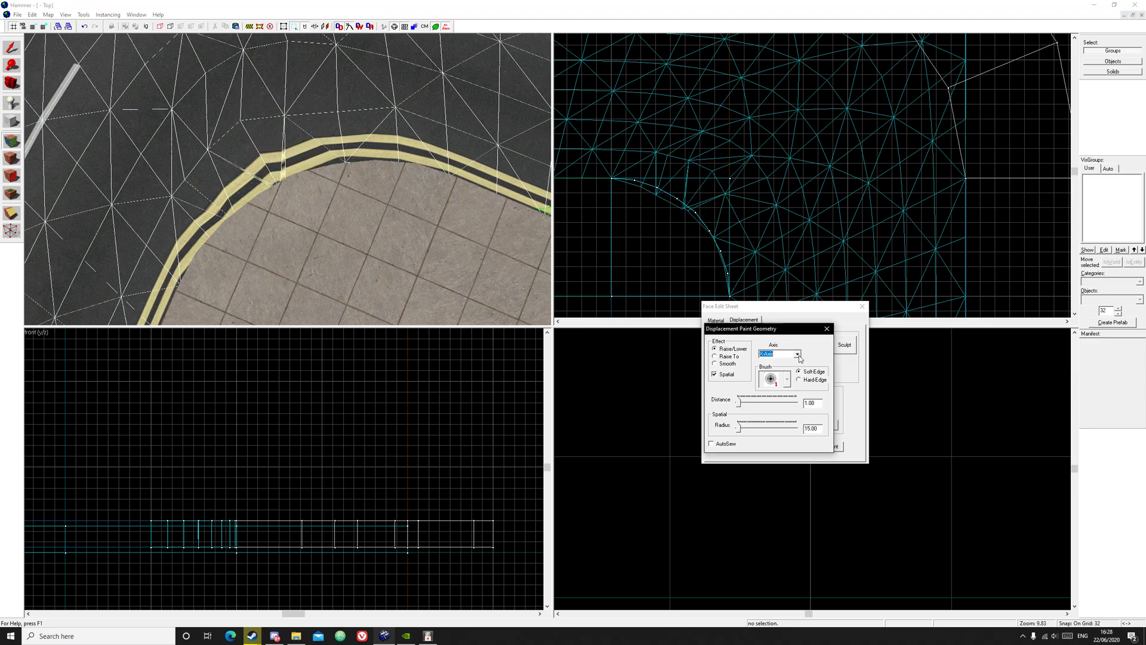
mouse_move(285, 114)
right_down()
mouse_move(292, 128)
mouse_move(241, 140)
right_up()
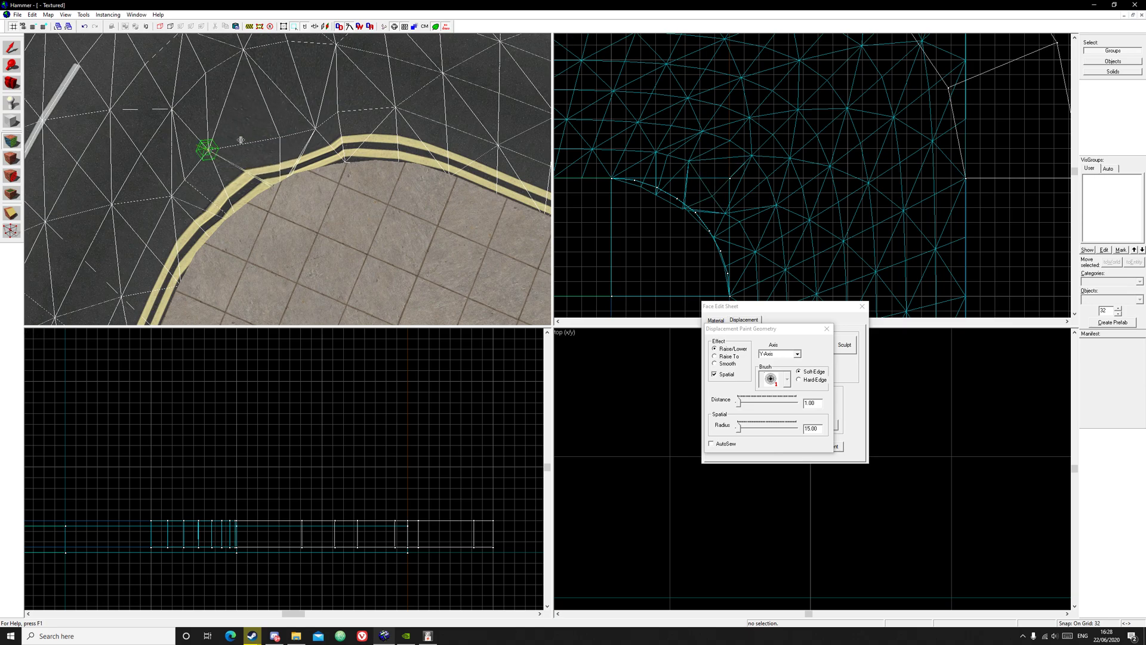
drag(220, 148, 240, 164)
click(862, 306)
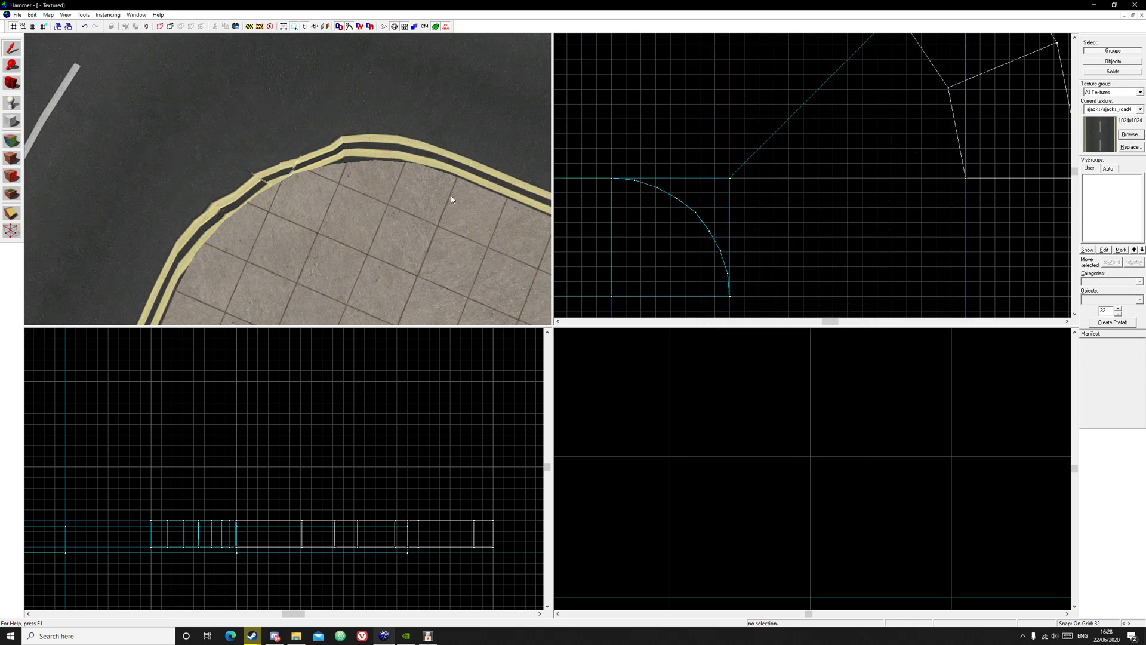
key(z)
key(z)
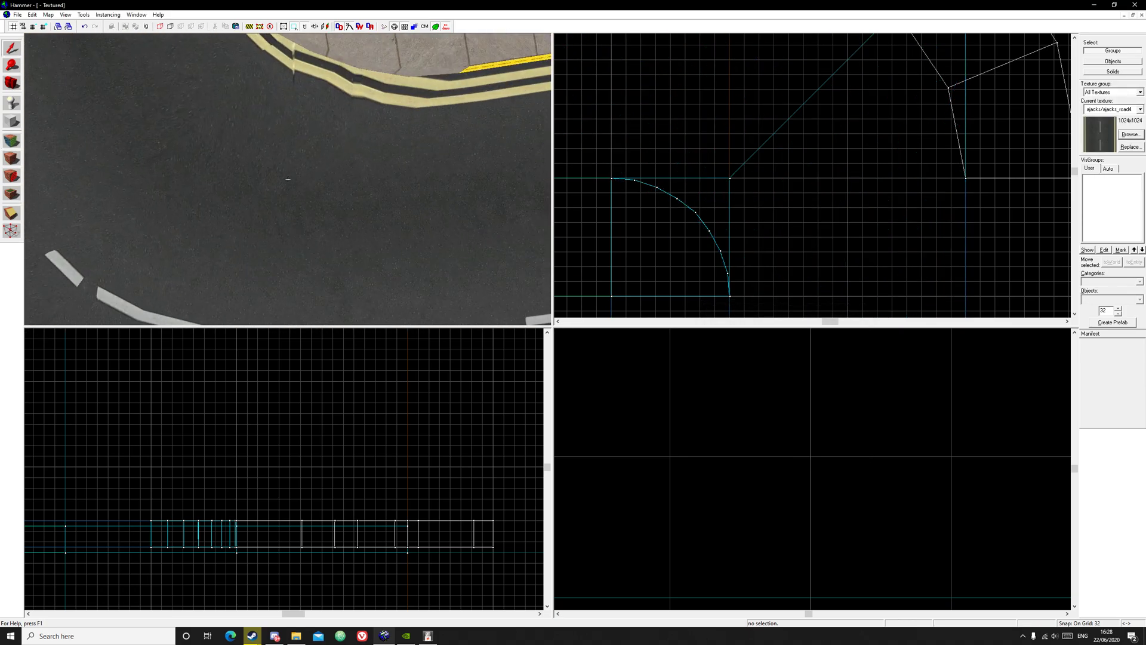
key(z)
click(270, 181)
ctrl+click(335, 142)
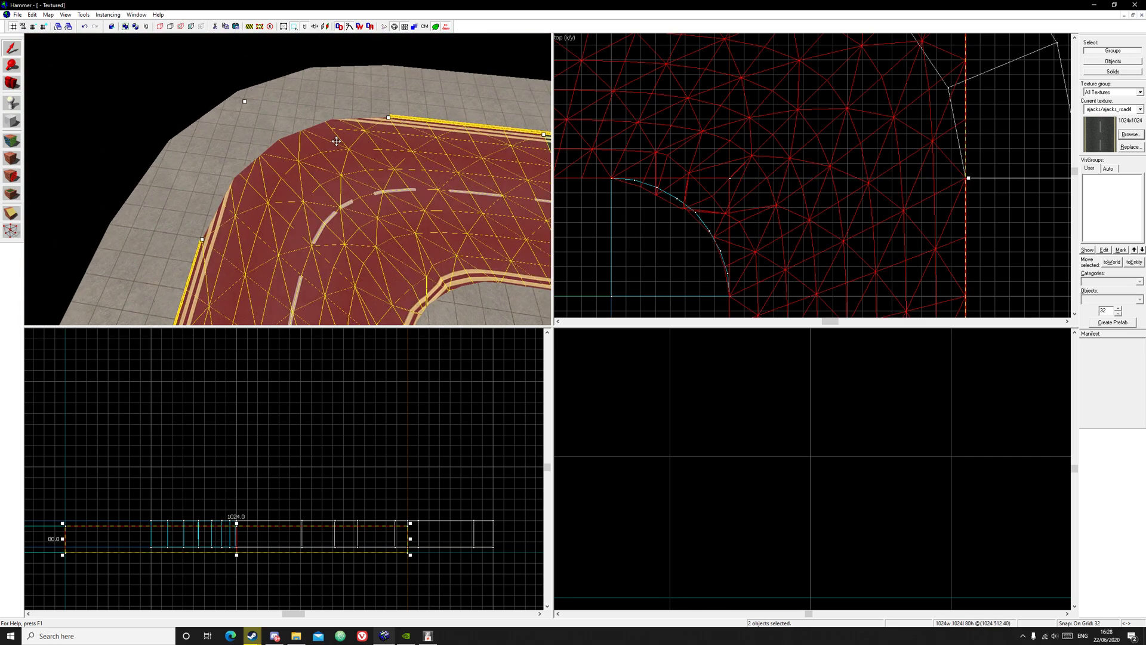
key(w)
click(10, 138)
click(754, 326)
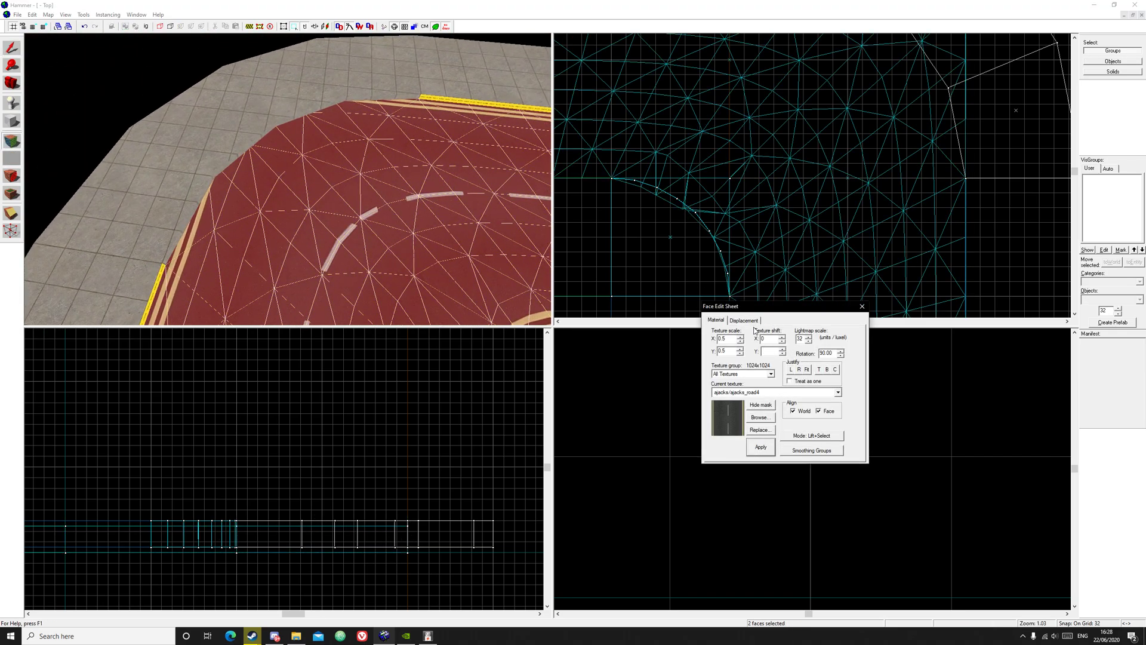
click(862, 306)
Step: Reopen Paint Geometry for the corner road displacements with X-Axis, and start adjusting vertices on the bend's outer edge
click(10, 147)
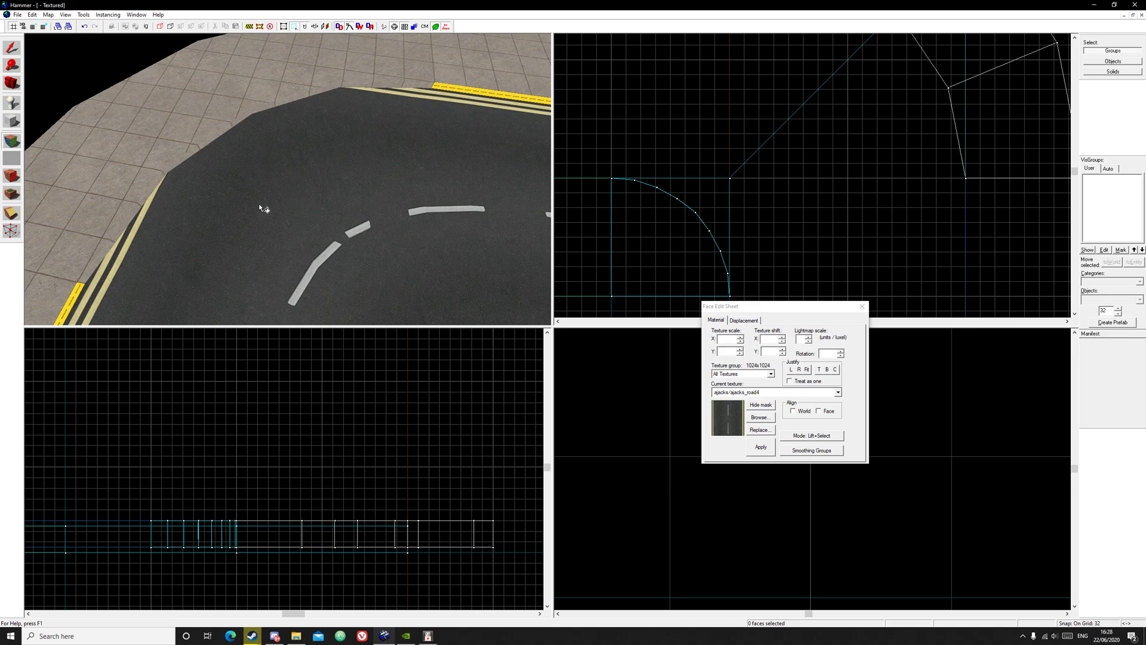
click(392, 169)
click(746, 320)
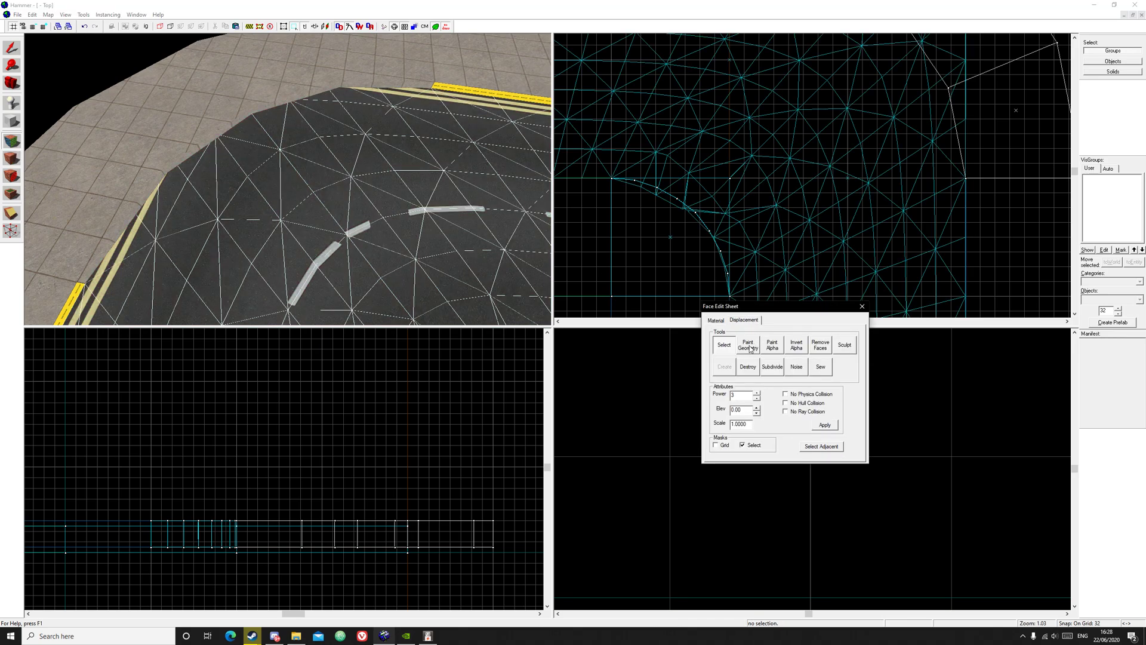
click(750, 346)
click(770, 361)
click(338, 97)
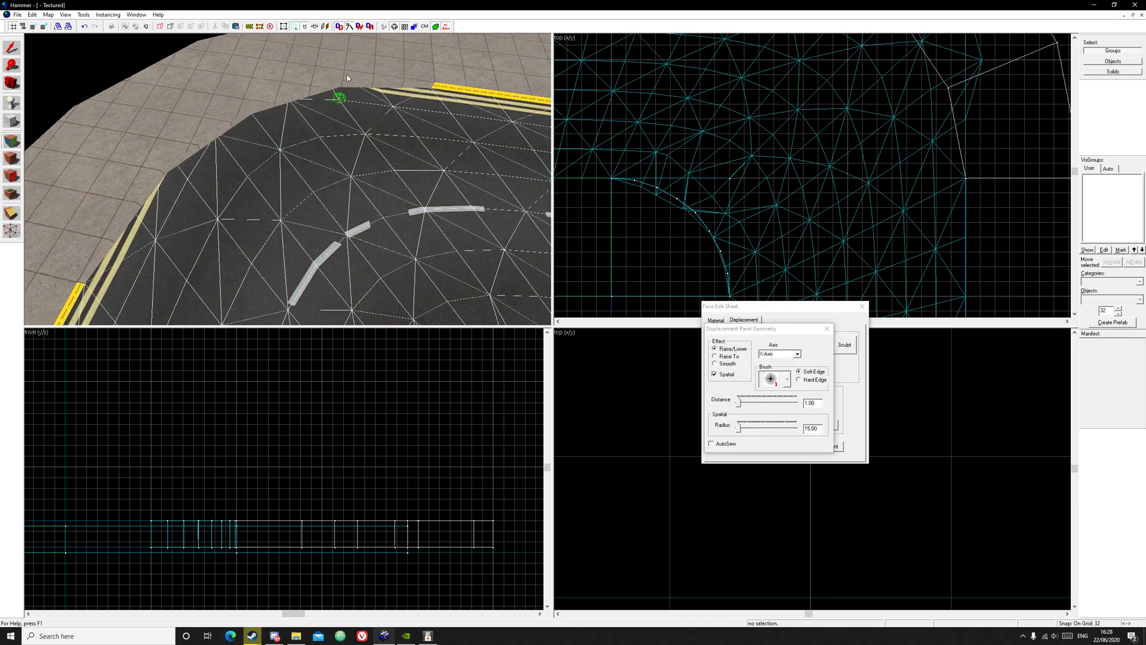
right_drag(338, 97, 334, 95)
right_click(328, 93)
Step: Paint the outer road edge's vertices along the X axis so the yellow lines follow the outer sidewalk's curve
key(z)
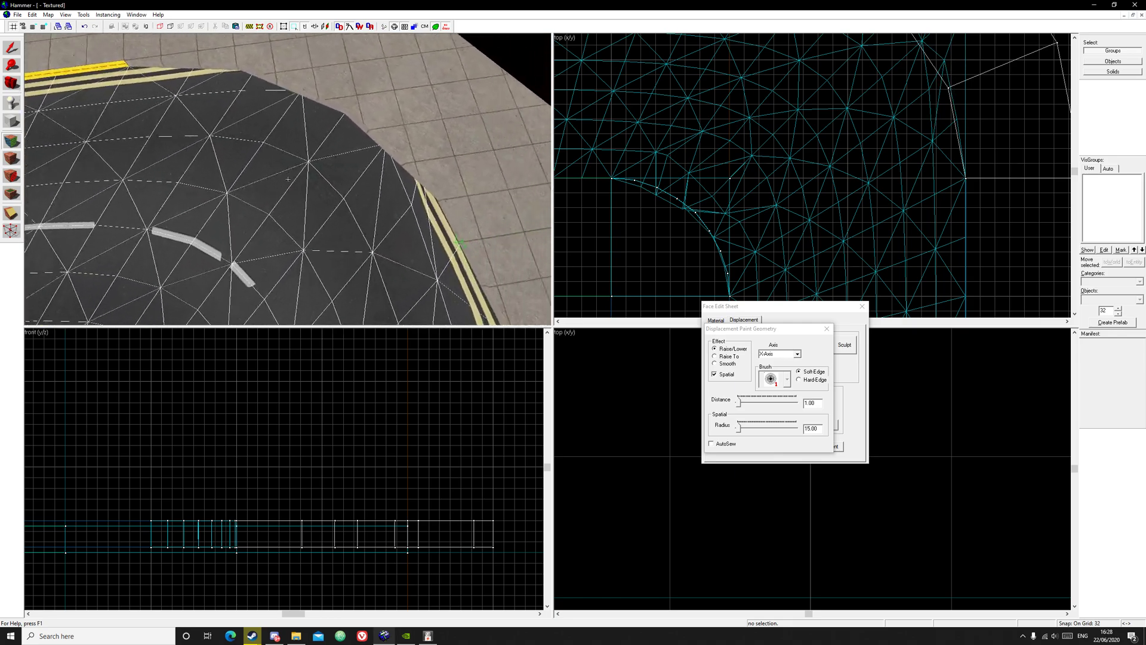
key(z)
right_click(271, 149)
drag(329, 126, 292, 102)
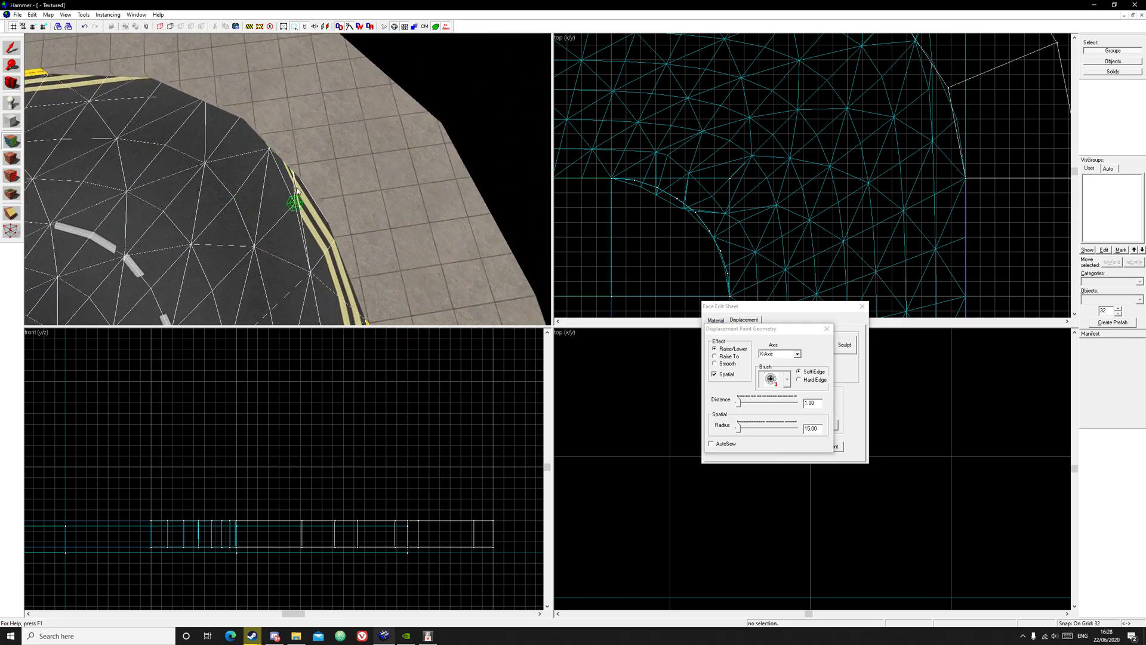
drag(297, 190, 316, 161)
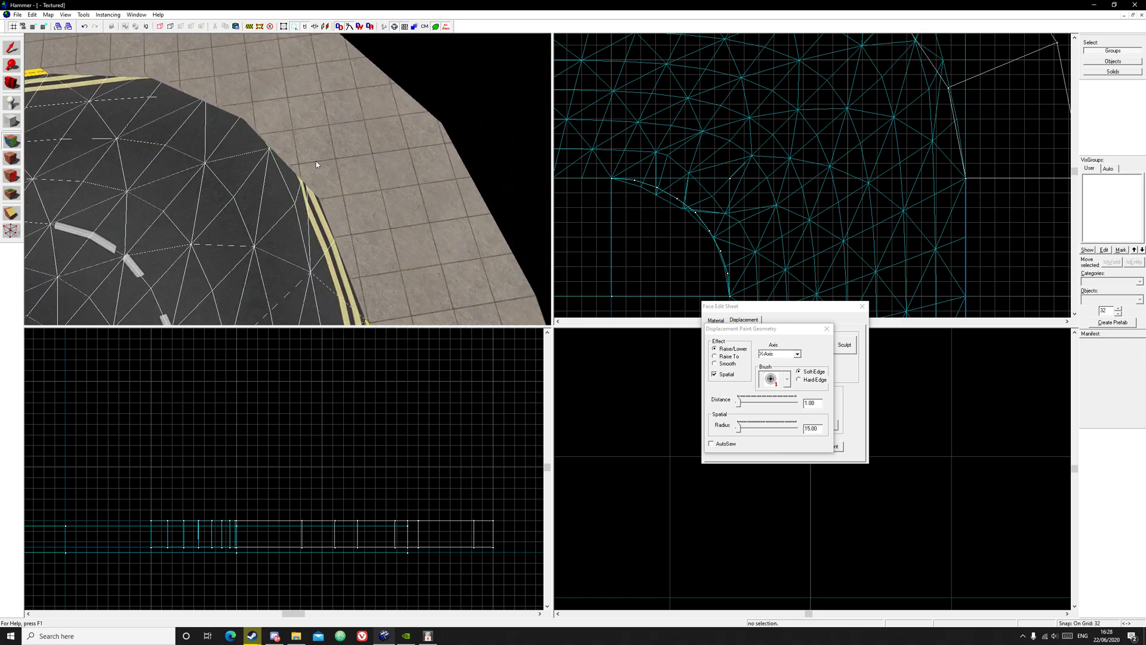
right_click(335, 119)
click(343, 126)
right_click(336, 124)
right_click(336, 119)
click(374, 203)
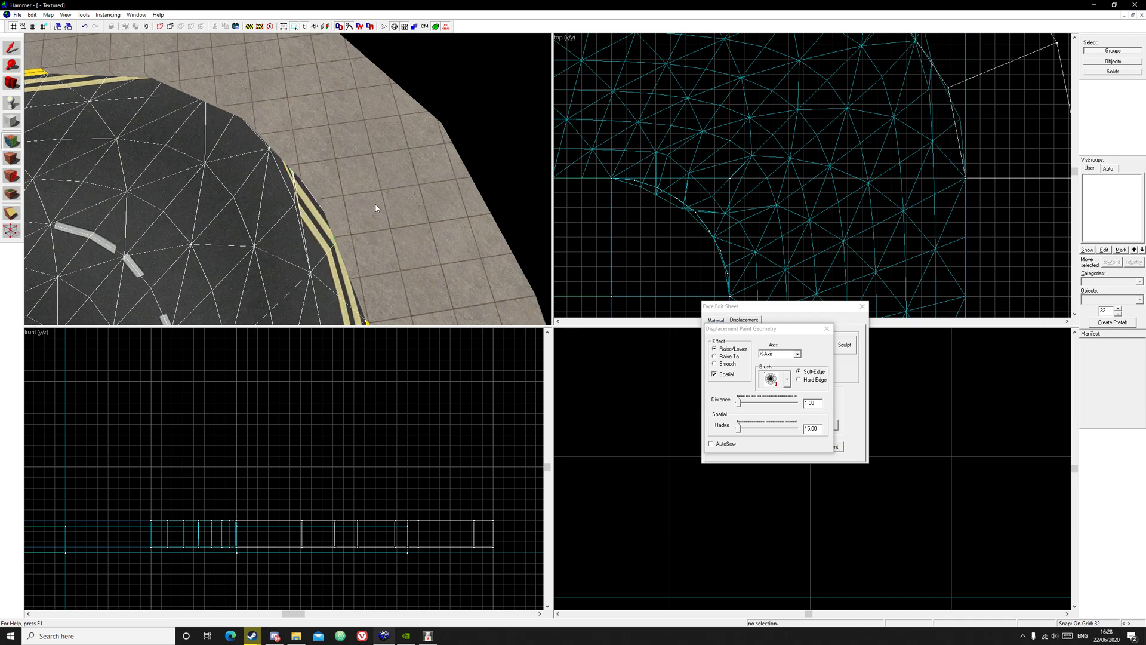
mouse_move(376, 208)
mouse_down()
mouse_move(280, 184)
mouse_move(295, 149)
mouse_move(269, 141)
mouse_up()
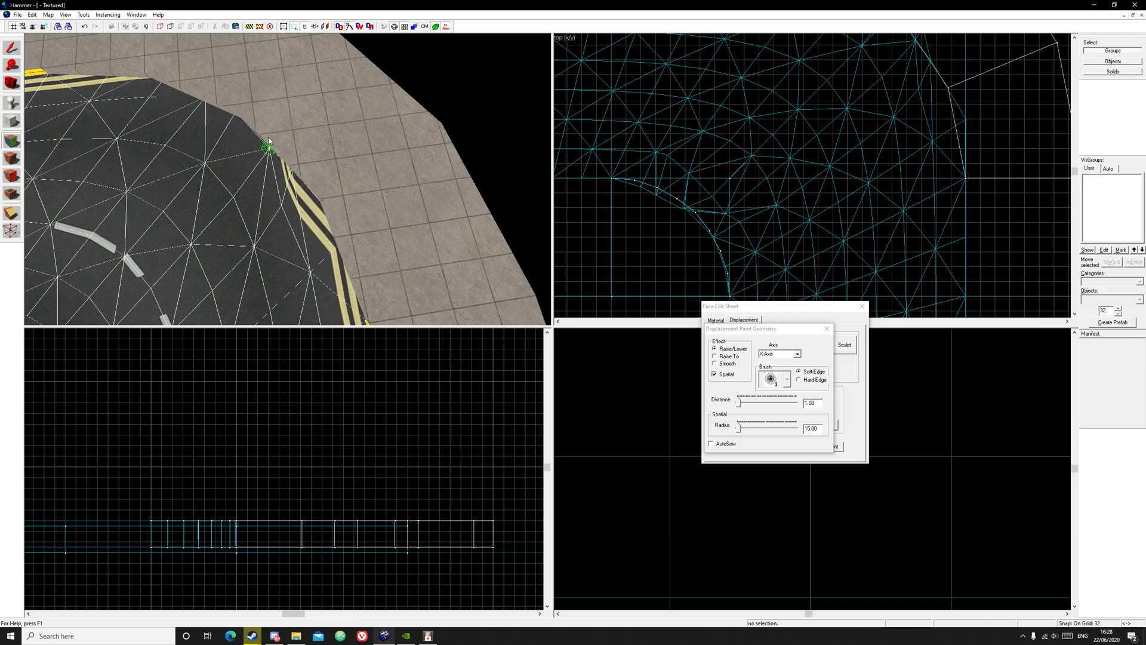
Step: Switch the paint axis to Y-Axis and reshape the outer road edge around the middle seam of the bend
click(797, 354)
click(785, 369)
key(s)
key(a)
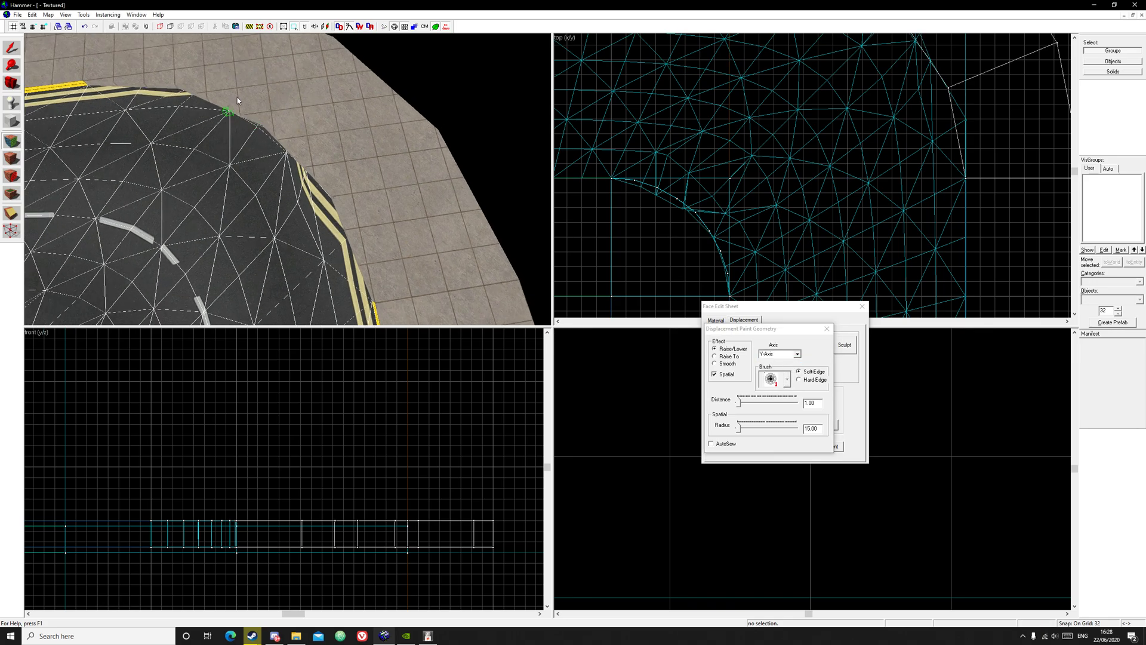
key(z)
key(a)
key(z)
mouse_move(299, 120)
right_down()
mouse_move(241, 80)
mouse_move(316, 114)
right_up()
drag(327, 154, 312, 139)
mouse_move(313, 137)
right_down()
mouse_move(325, 146)
mouse_move(317, 154)
right_up()
key(s)
mouse_move(284, 167)
mouse_down()
mouse_move(297, 205)
mouse_move(312, 138)
mouse_up()
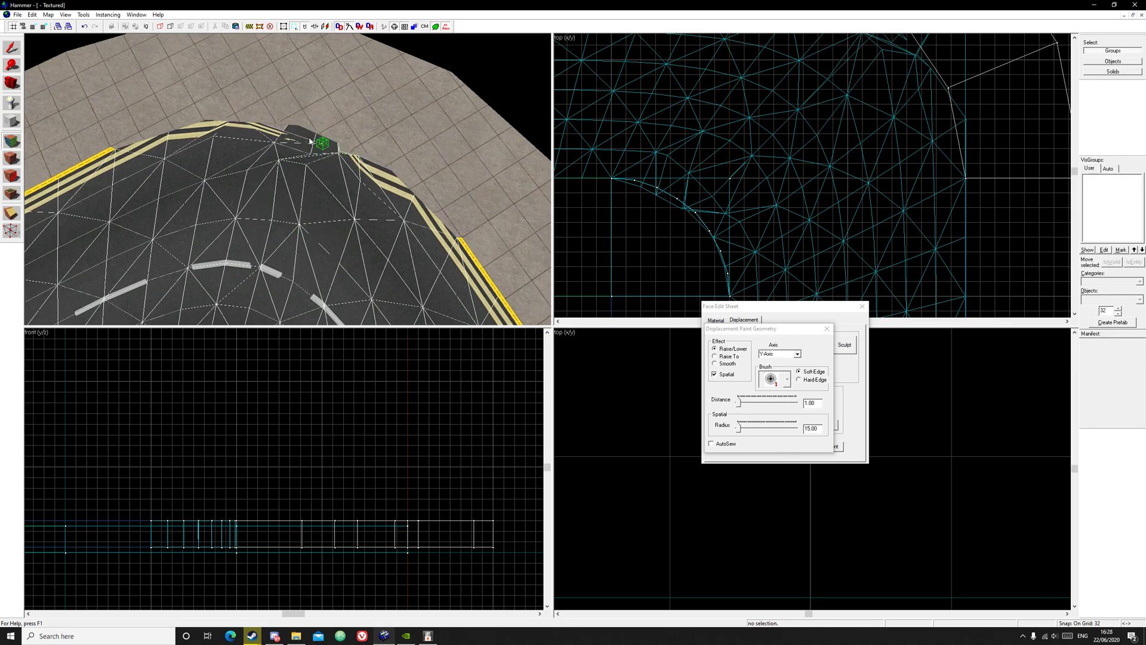
right_drag(312, 137, 338, 138)
drag(337, 138, 314, 152)
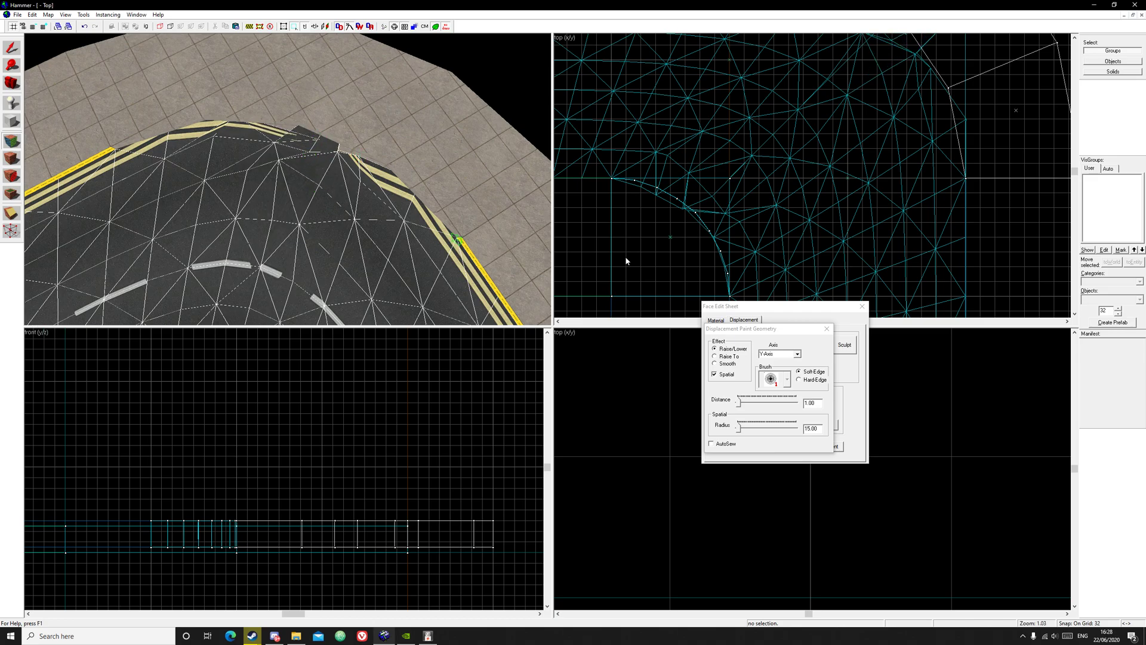
Step: Set the paint axis to X-Axis and shift the vertices protruding at the outer seam back along the sidewalk edge
click(788, 354)
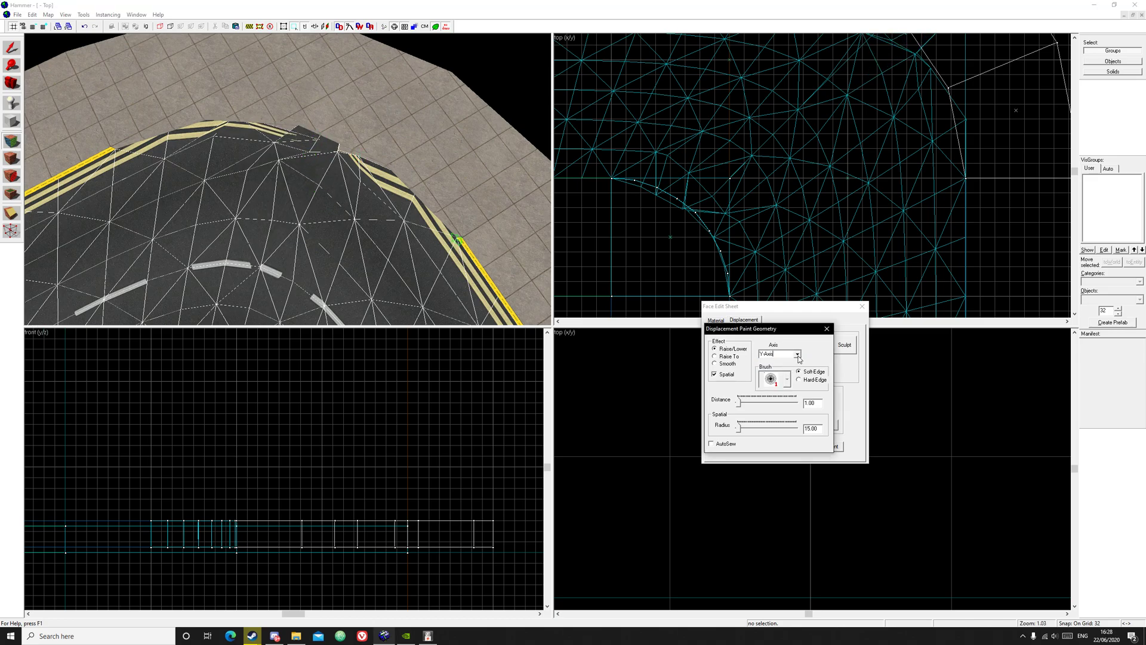
click(797, 354)
click(776, 361)
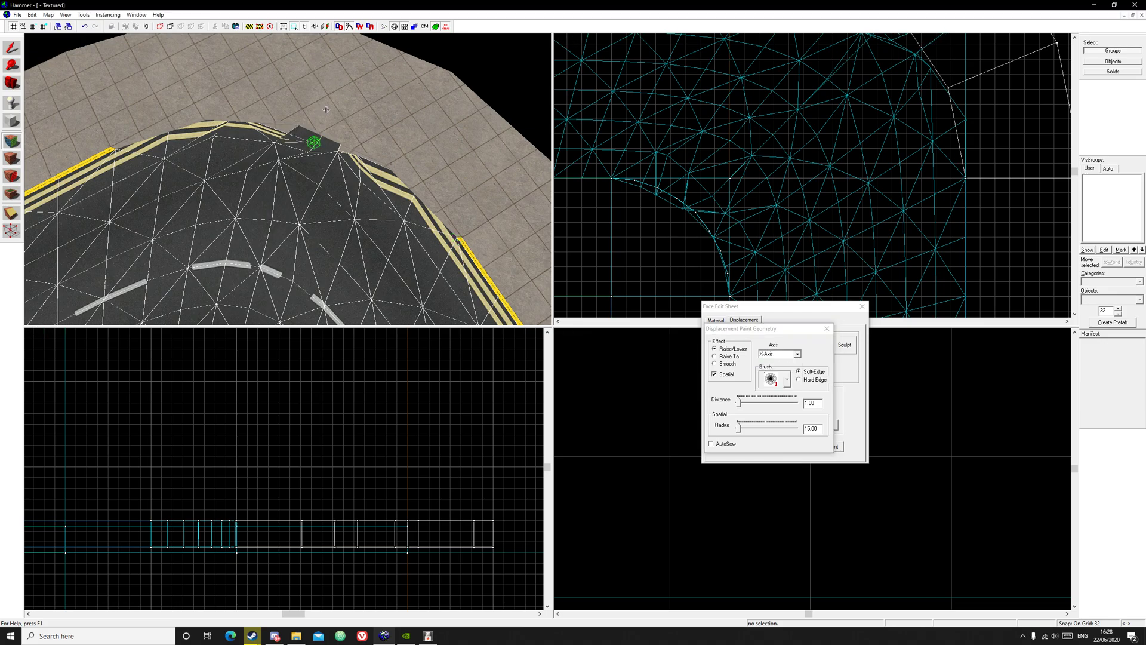
mouse_move(326, 110)
mouse_down()
mouse_move(359, 100)
mouse_move(299, 130)
mouse_up()
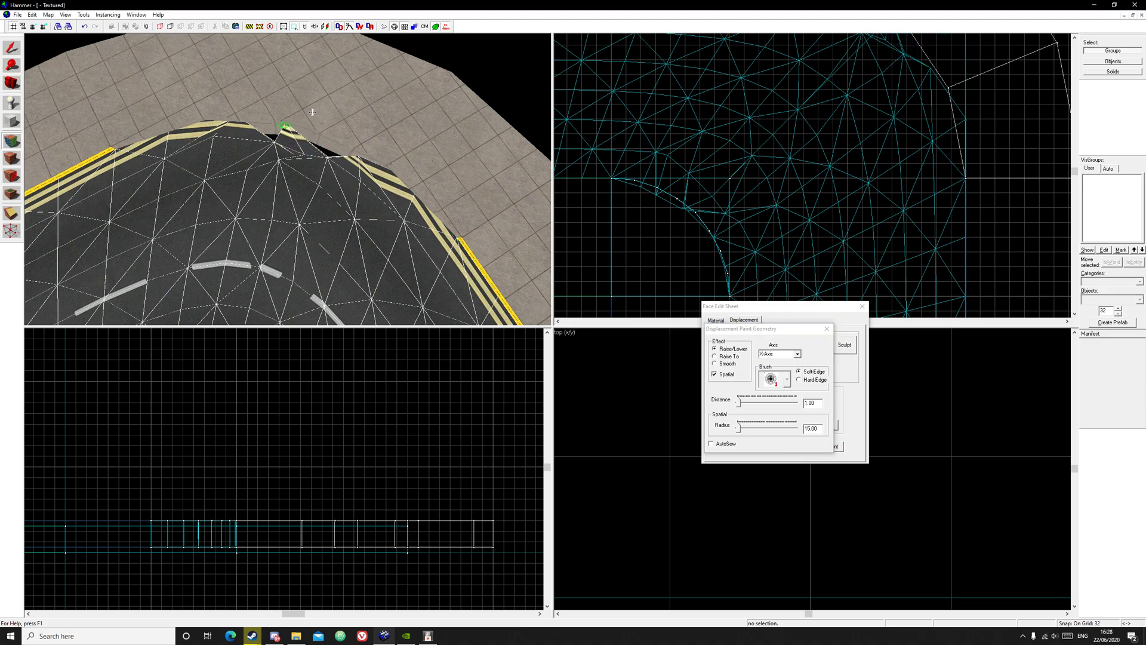
Step: Adjust the outer seam vertices once more with Y-Axis painting, and close the face editor
click(797, 354)
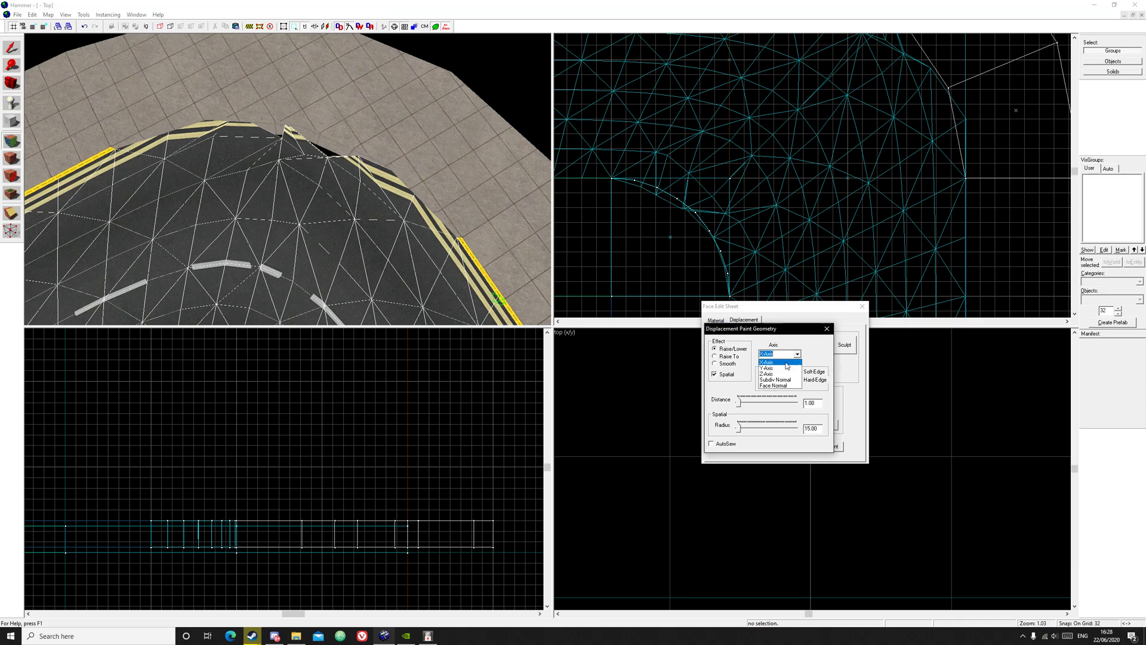
click(776, 369)
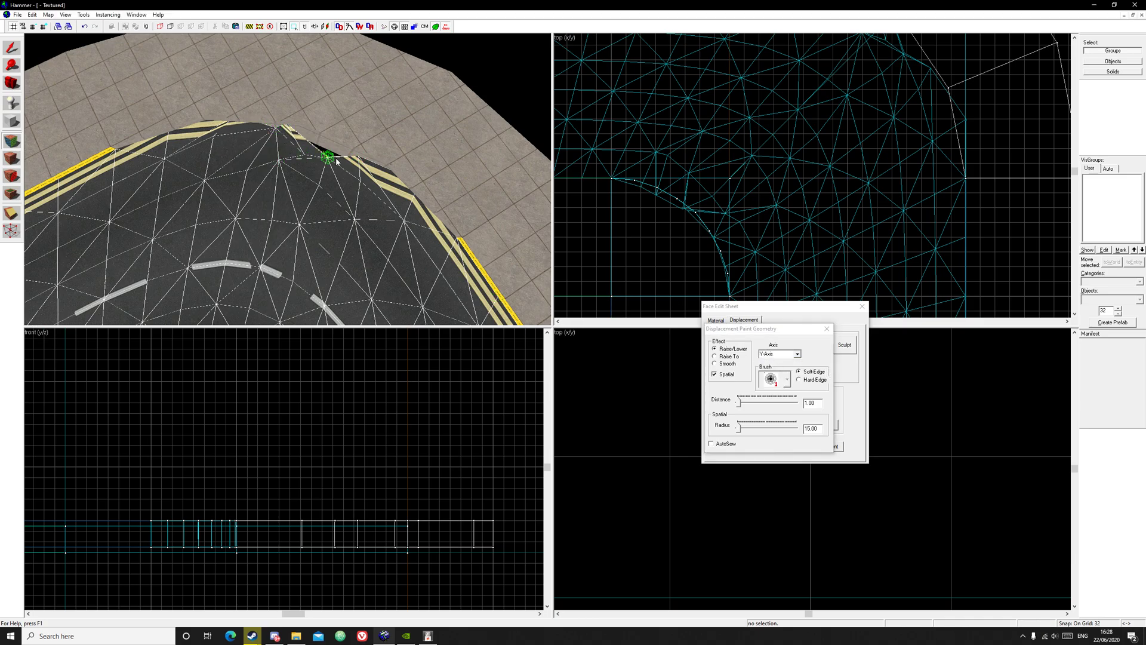
drag(336, 161, 327, 155)
click(862, 307)
Step: Examine the reshaped outer edge of the road bend and its fit against the sidewalk from several angles
key(z)
key(s)
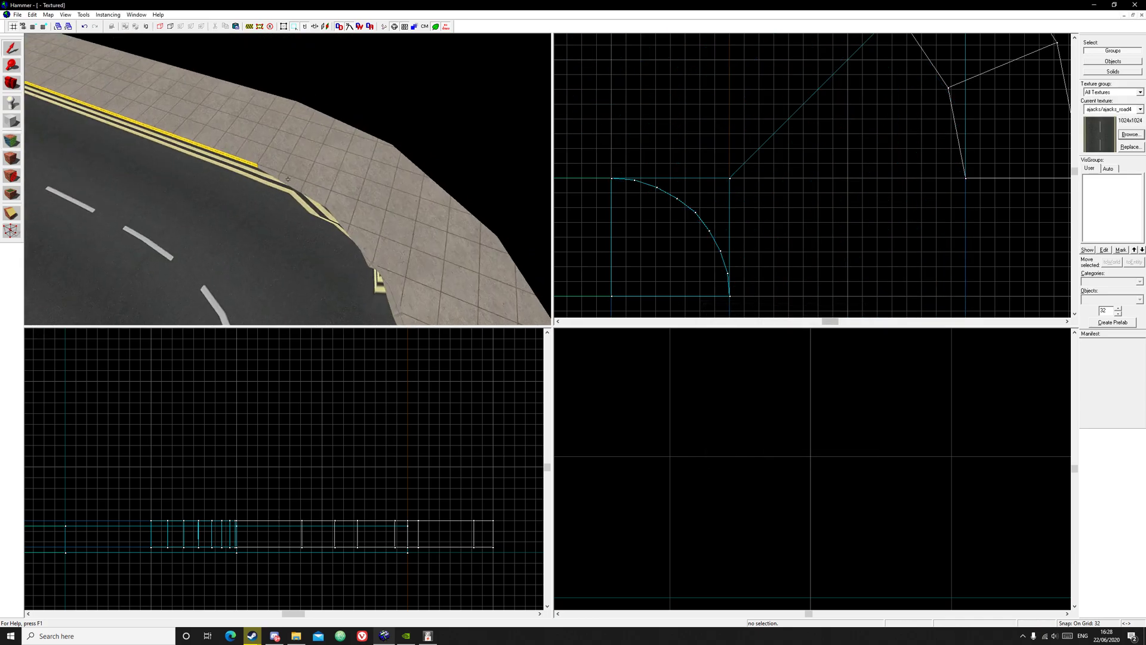
key(z)
key(z)
key(s)
key(z)
key(z)
key(w)
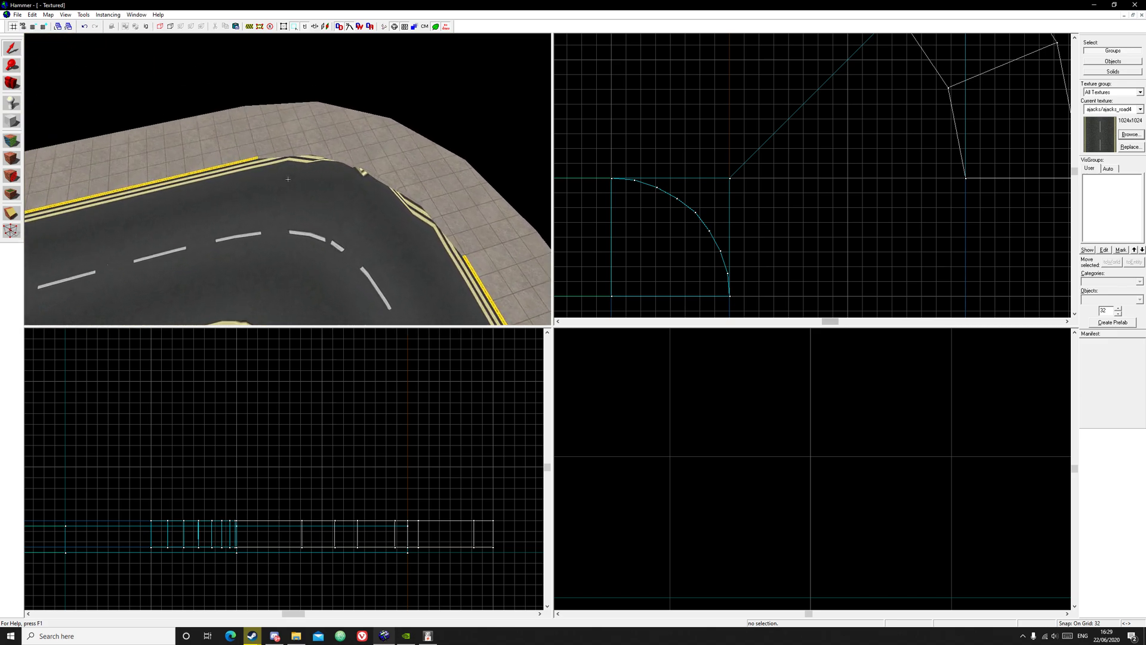
Step: Set the Y texture shift of one displacement road face in the bend to 640 to align its centre dashes
key(shift+a)
click(288, 180)
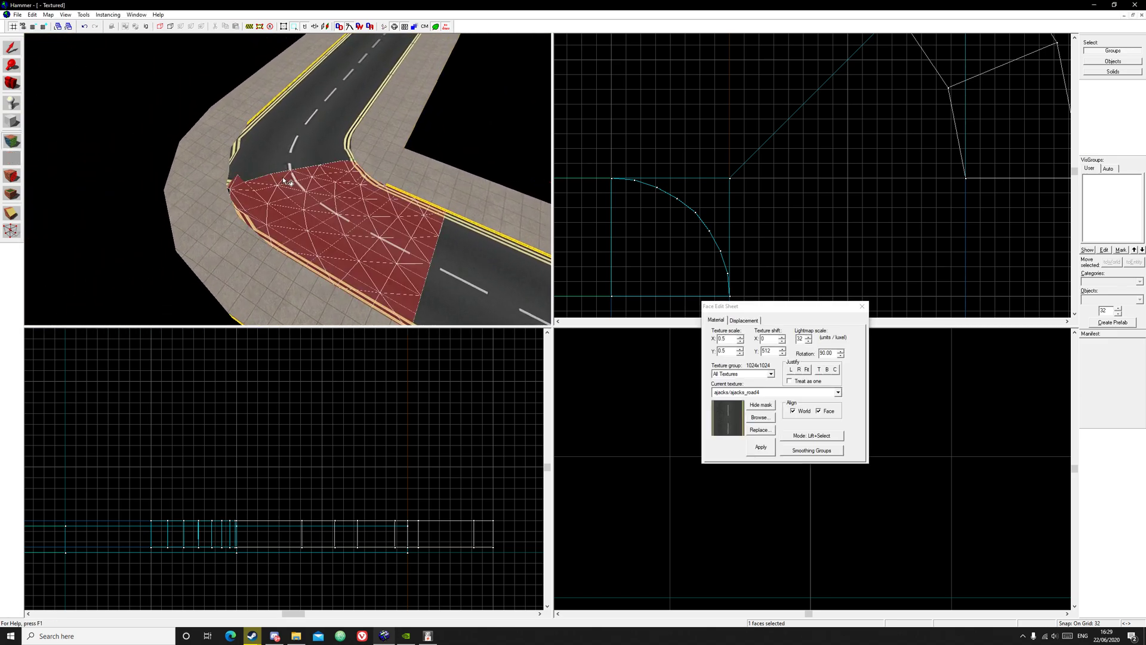
click(288, 180)
key(w)
key(s)
key(a)
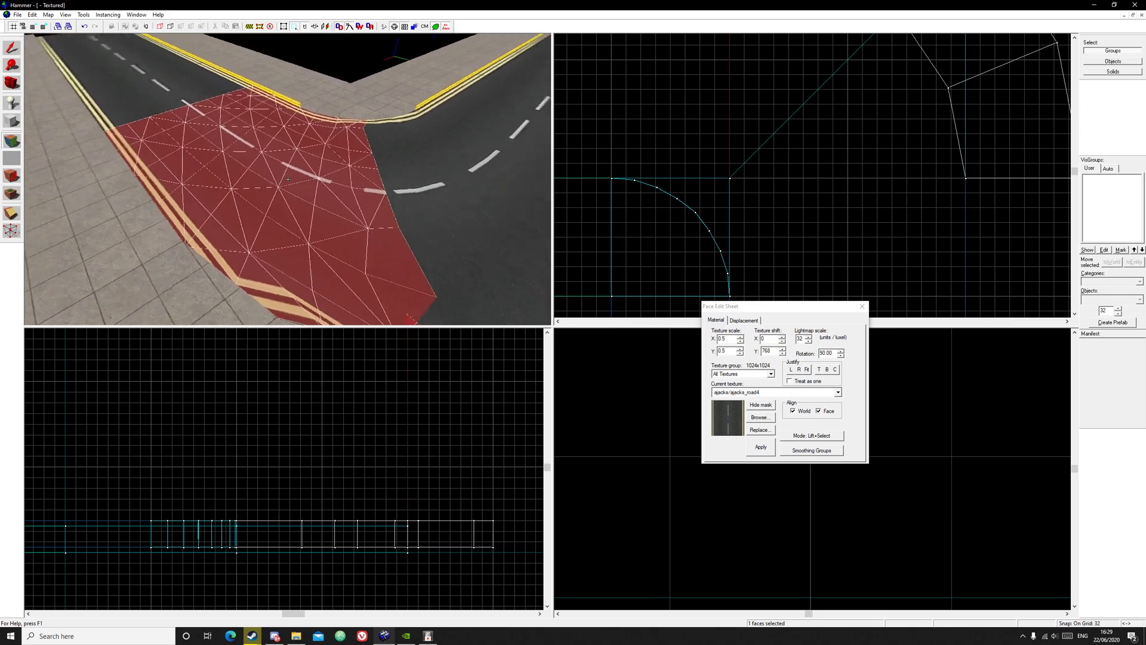
key(z)
click(782, 353)
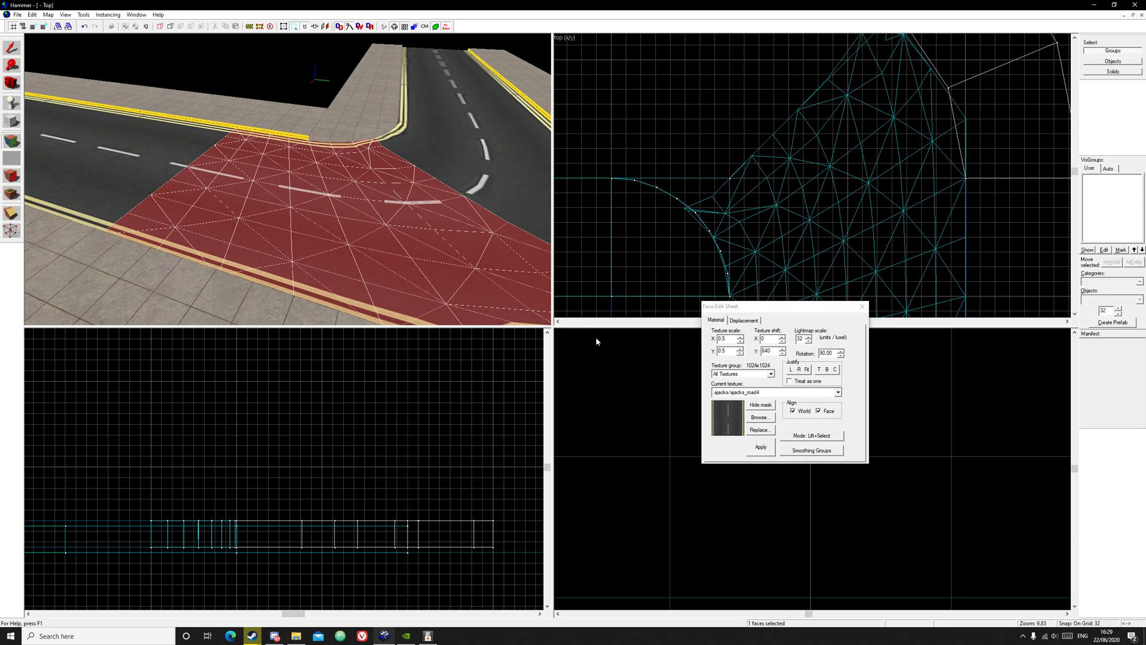
Step: Examine the road markings across the bend's middle seam from several angles, and close the face editor
click(278, 132)
key(z)
key(s)
key(z)
key(z)
key(d)
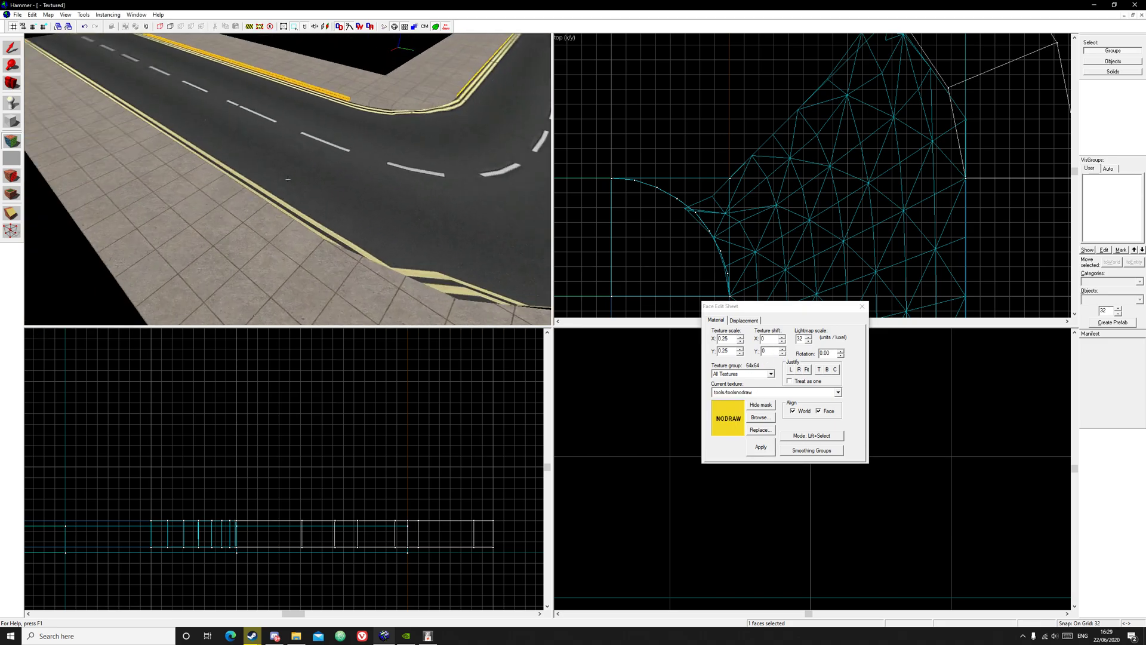
key(z)
click(134, 167)
key(s)
key(s)
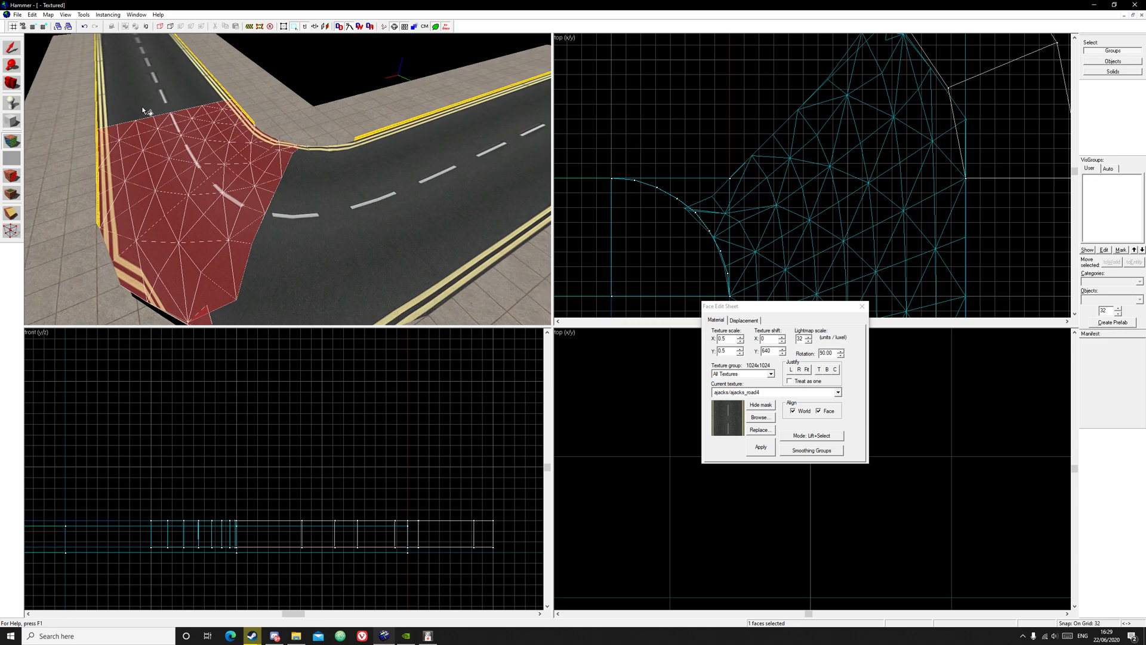
key(a)
click(862, 306)
Step: Filter the face editor's texture browser for "curb" and choose concrete/curba as the current texture
drag(412, 220, 287, 179)
key(a)
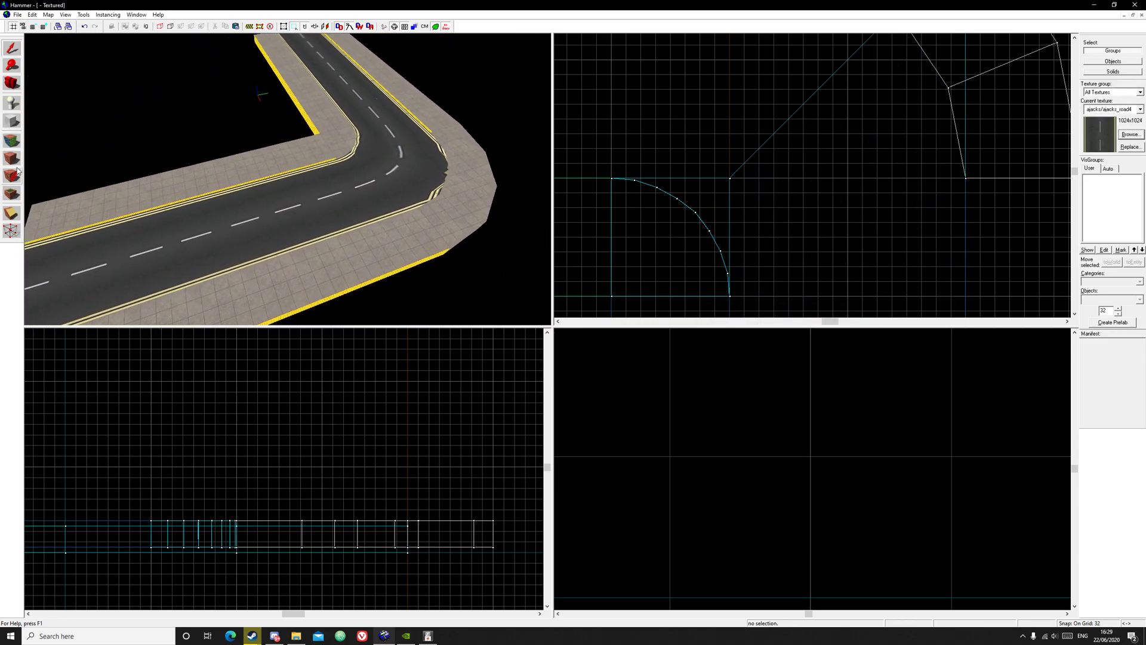
key(w)
key(z)
click(11, 141)
click(761, 420)
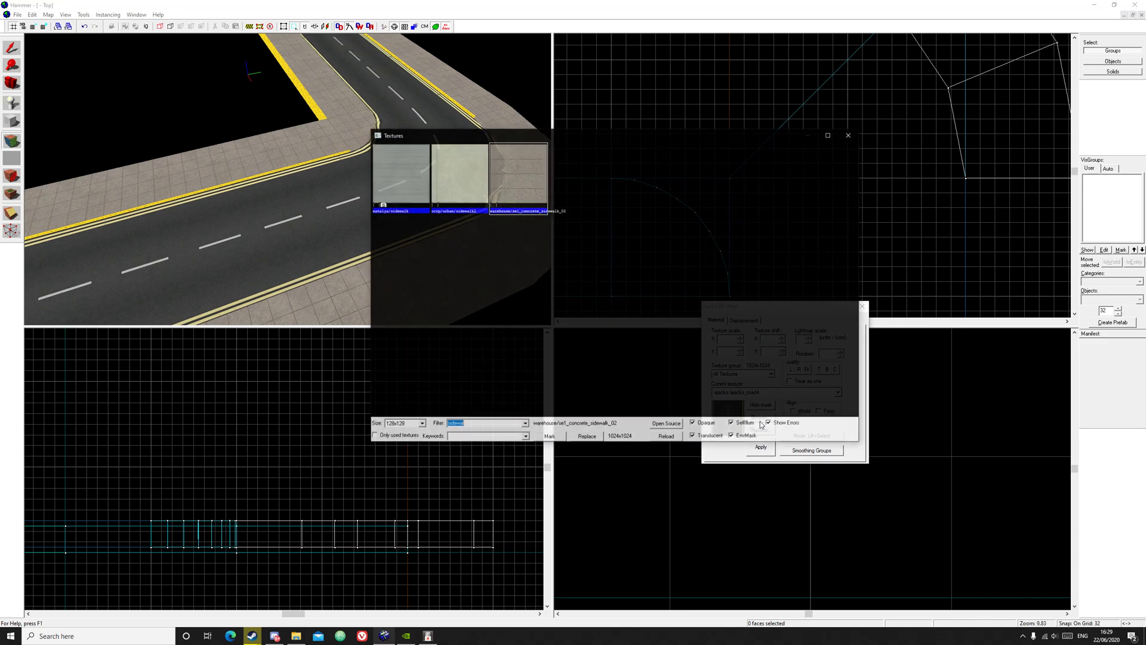
text(curb)
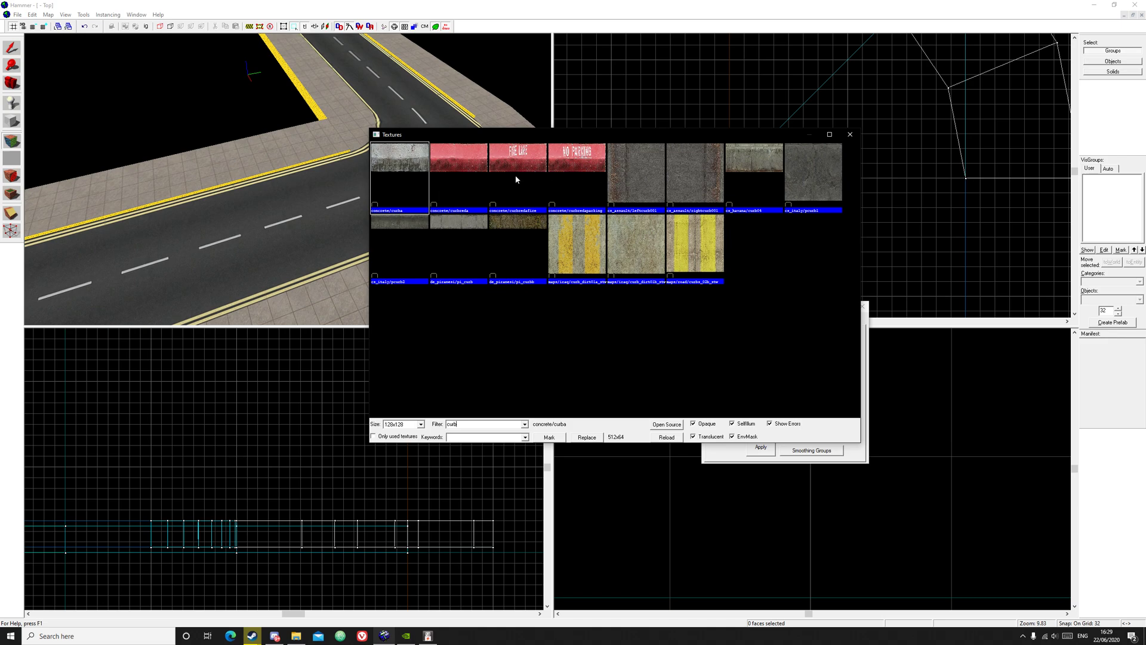
double_click(376, 172)
Step: Apply the curb texture to the vertical faces of the inner curved sidewalk, undoing its accidental application to the road
key(z)
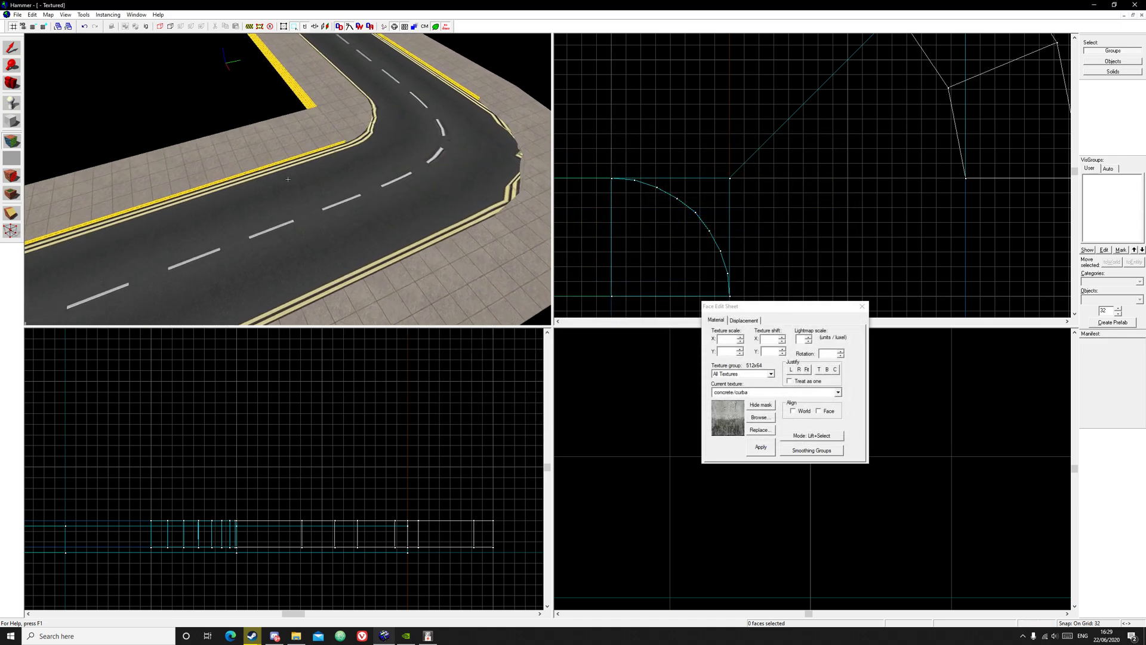
key(w)
key(z)
right_click(328, 247)
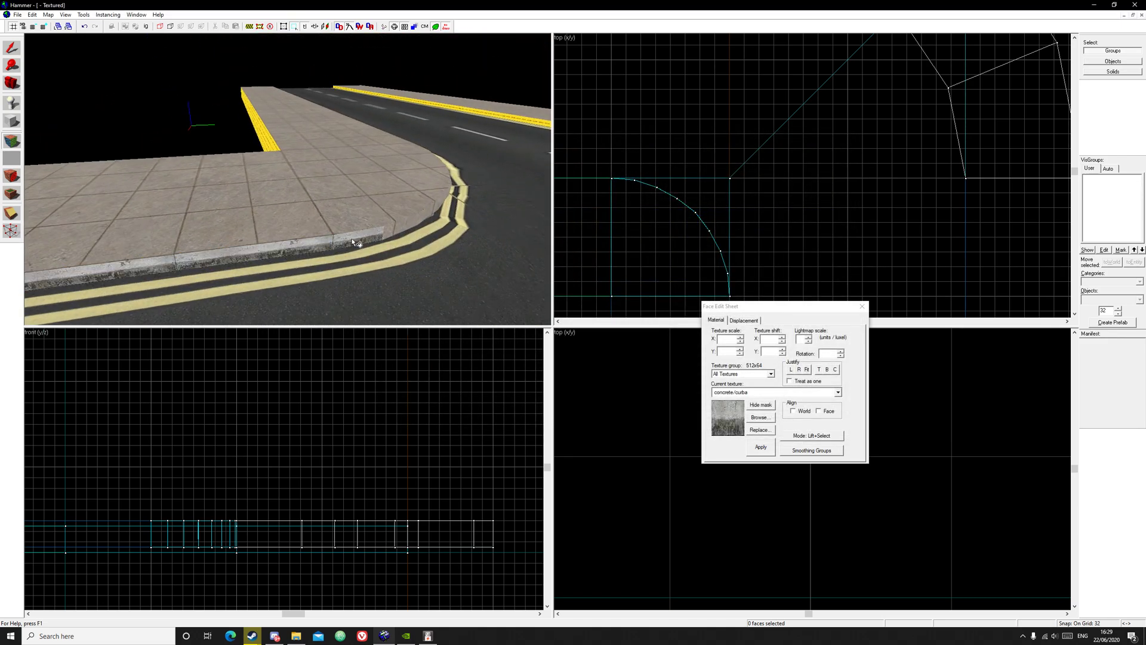
key(d)
key(z)
key(z)
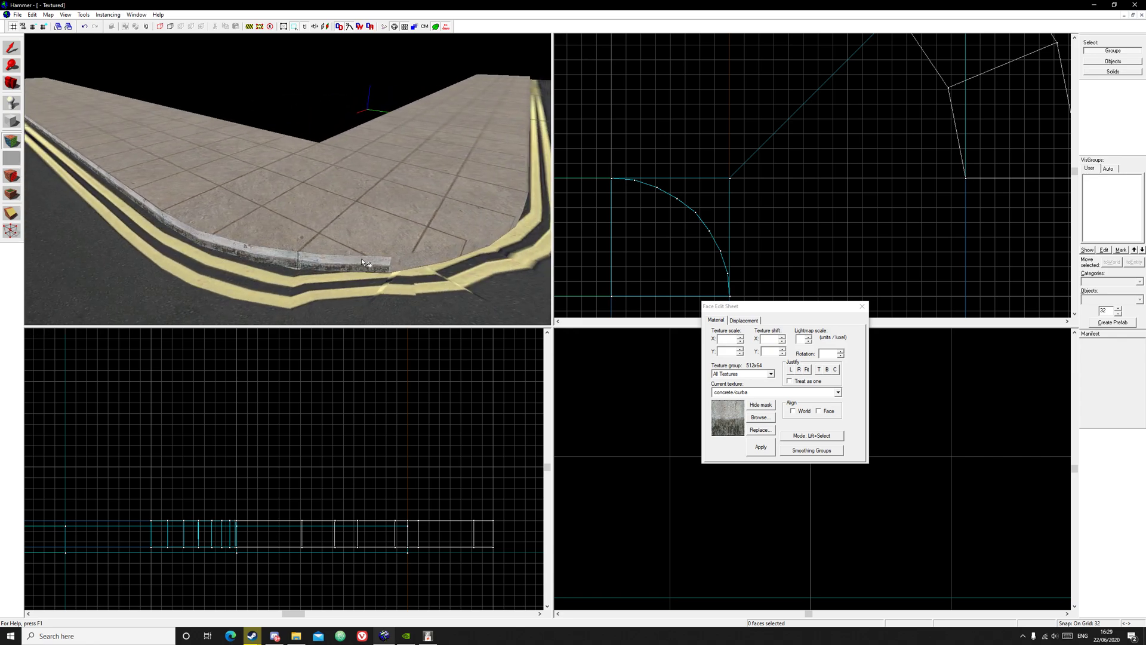
key(d)
alt+right_click(418, 246)
alt+right_click(434, 233)
alt+right_click(413, 220)
alt+right_click(417, 210)
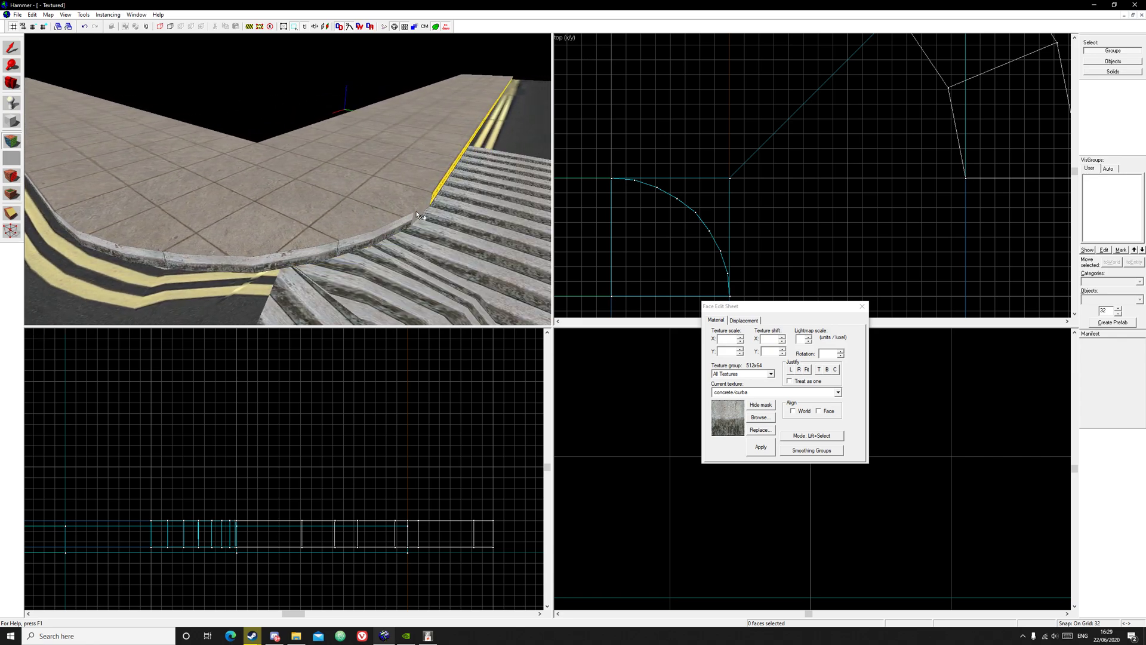
key(ctrl+z)
Step: Apply the curb texture to the remaining nodraw side faces along the straight sidewalk edges
key(z)
key(d)
key(z)
alt+right_click(309, 211)
key(ctrl+z)
key(z)
key(d)
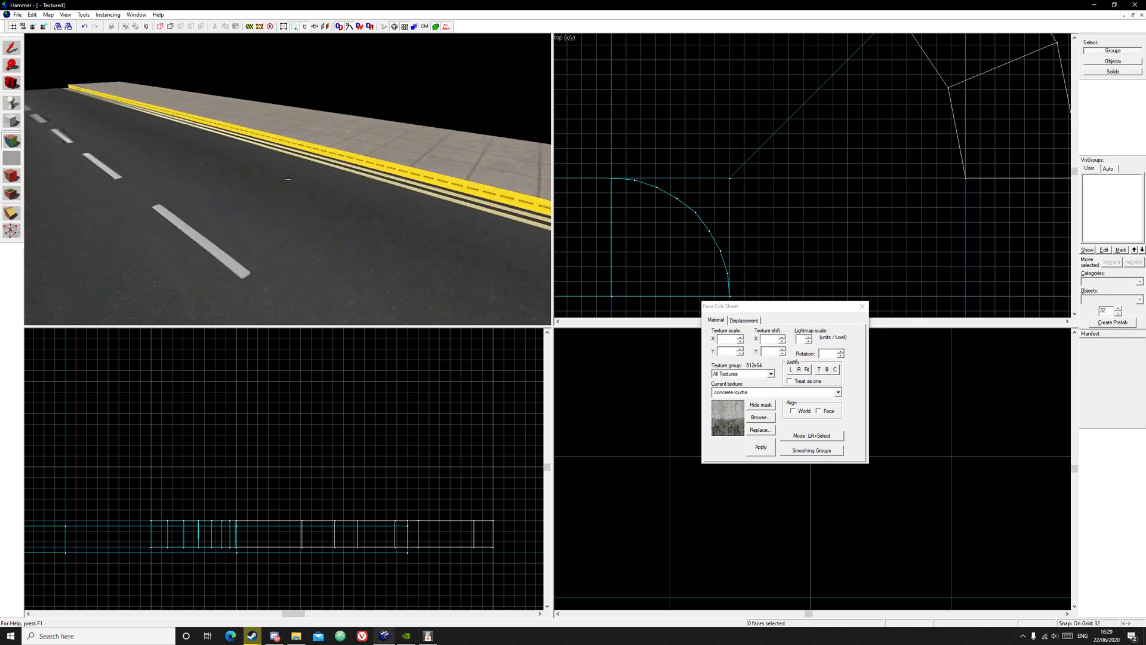
key(z)
alt+right_click(291, 137)
key(ctrl+z)
key(z)
key(d)
key(z)
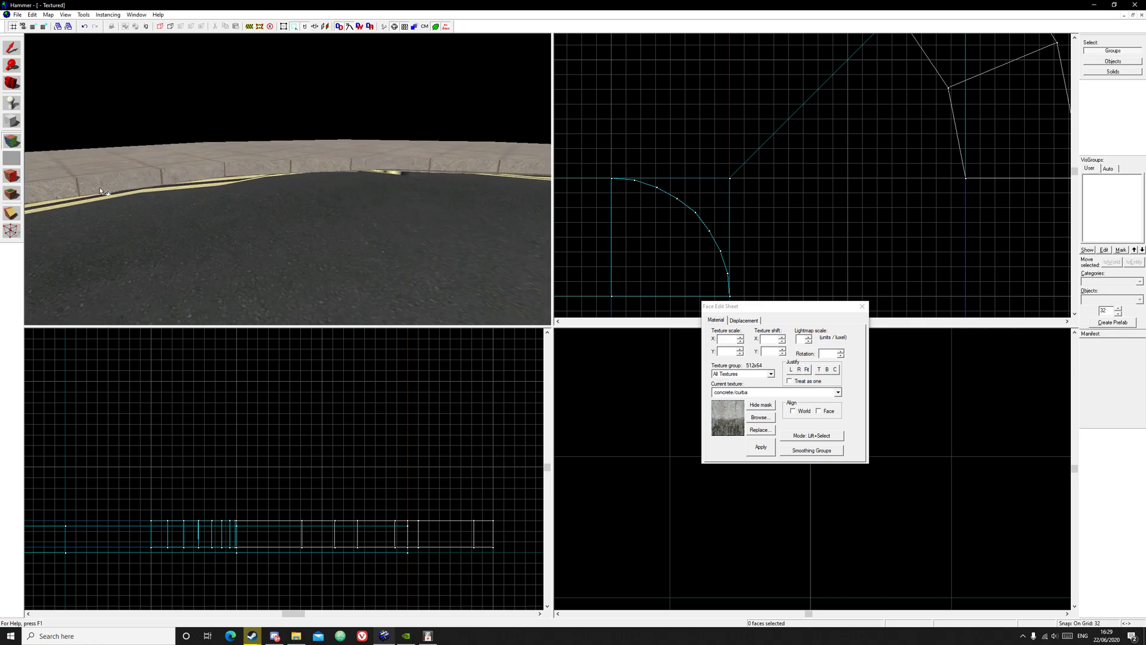
Step: Apply the curb texture to the road-facing sides of the outer curved sidewalk and check its faces
alt+right_click(99, 188)
alt+right_click(194, 174)
right_click(556, 166)
click(473, 184)
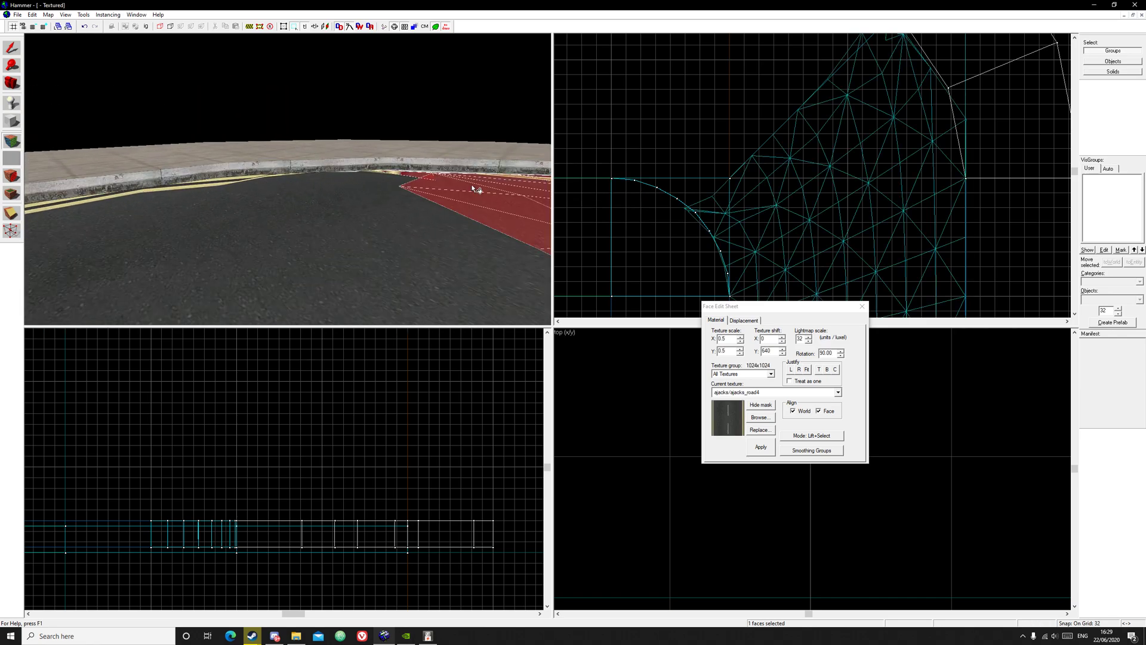
key(s)
key(d)
click(317, 175)
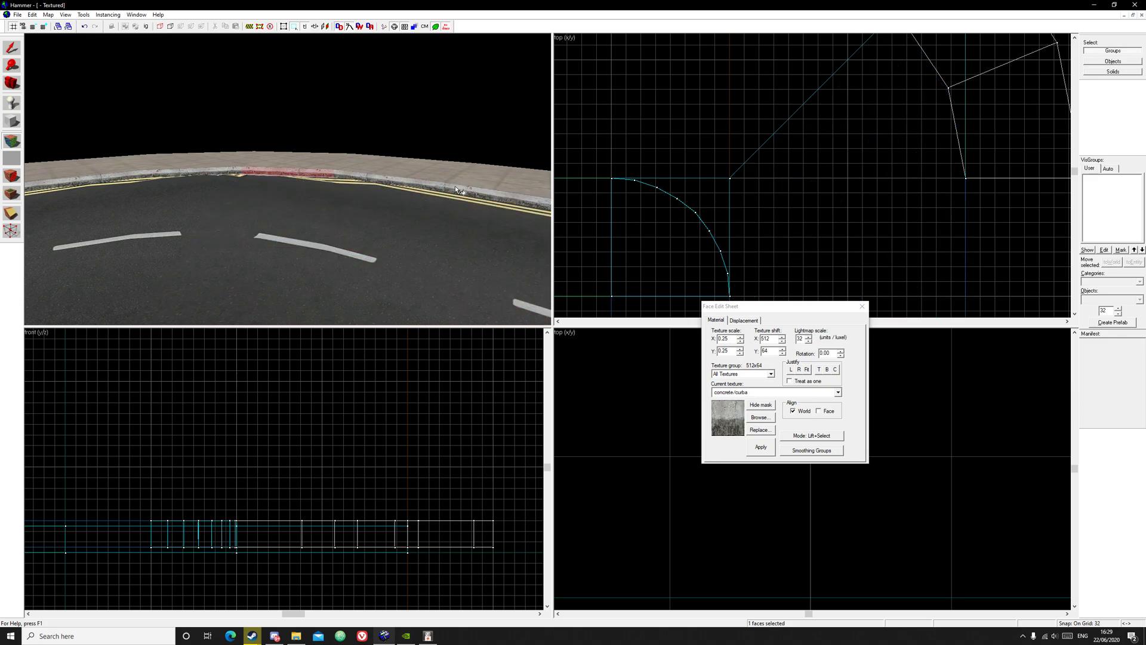
Step: Examine the bend's two displacement road faces and the centre dashes at their seam, and close the face editor
key(z)
key(s)
key(z)
click(197, 198)
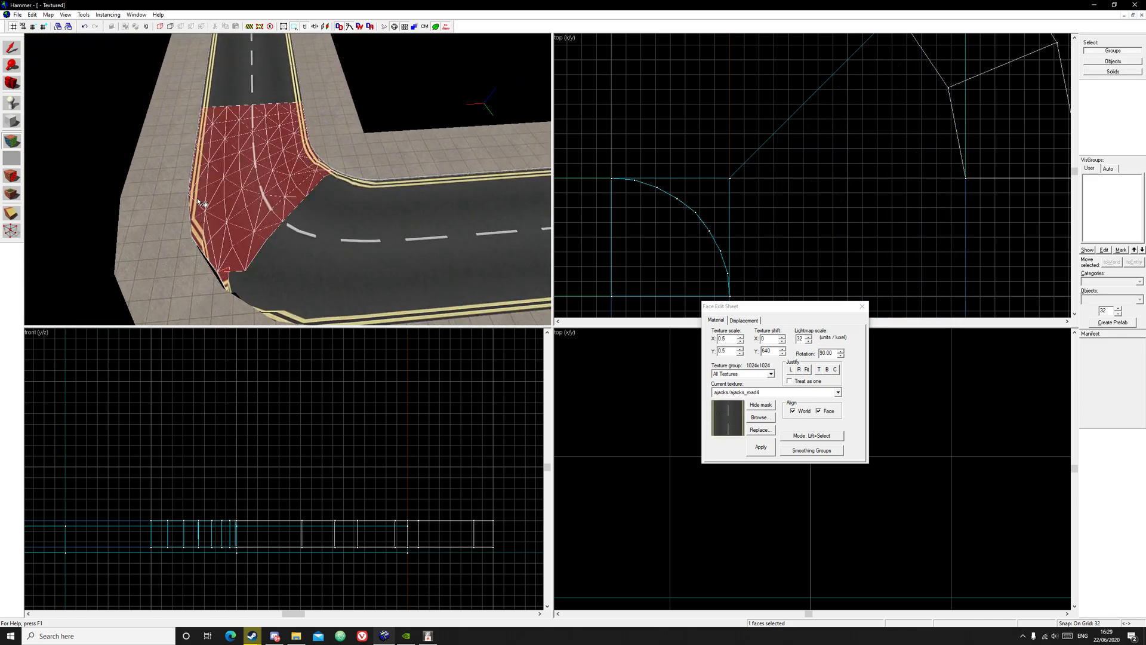
ctrl+click(317, 208)
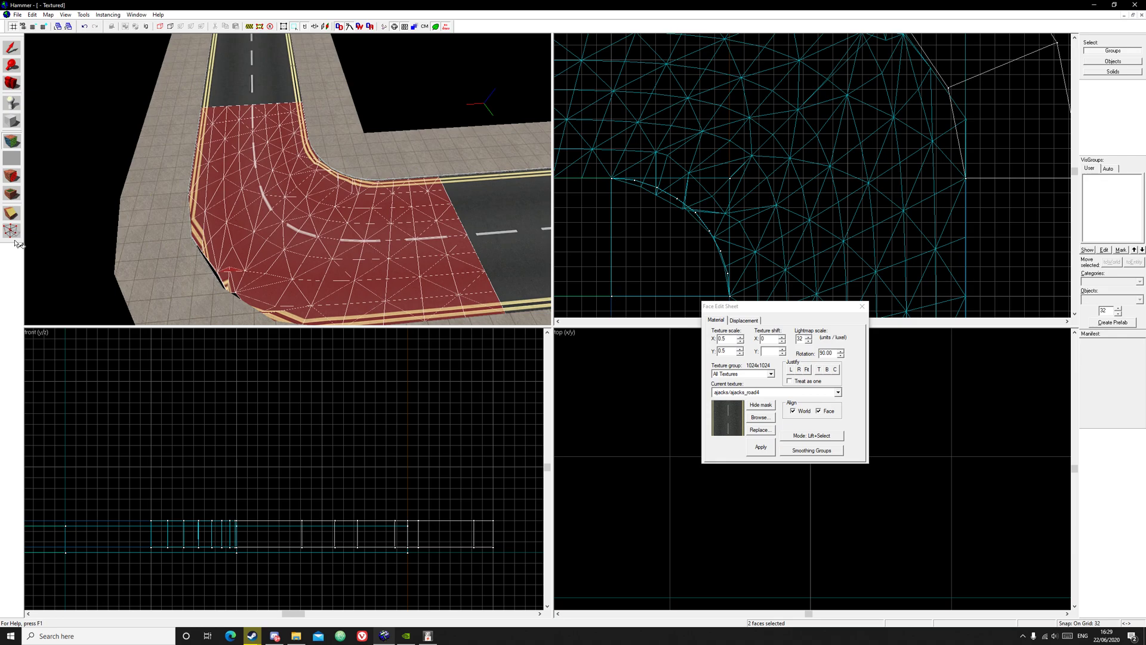
ctrl+click(386, 199)
key(z)
key(w)
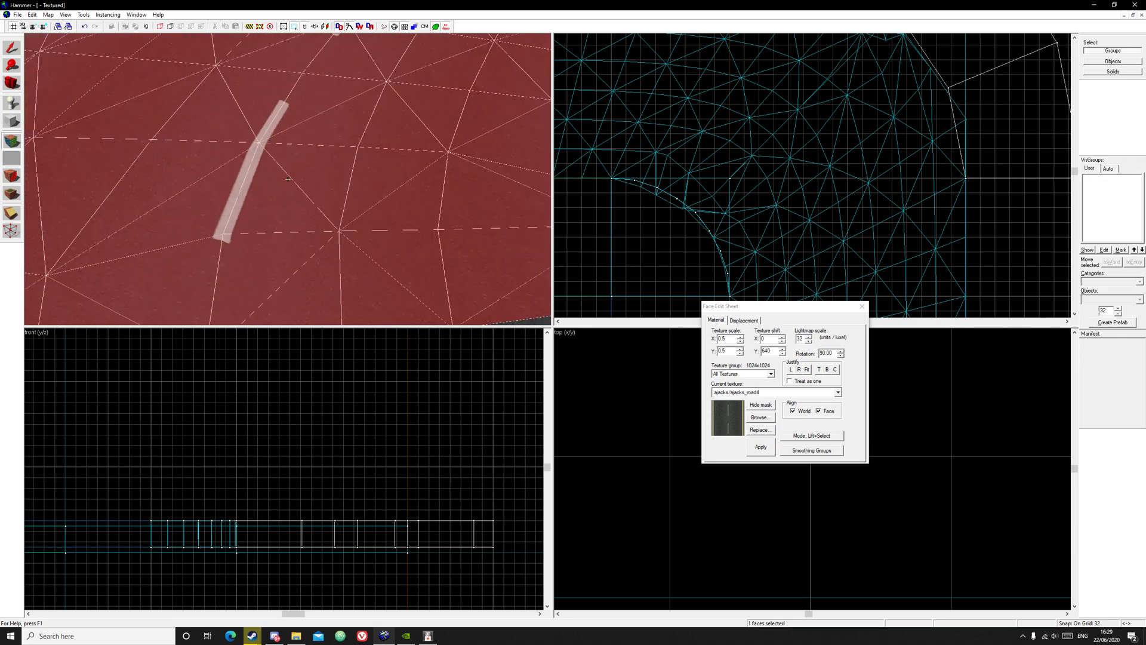
key(z)
scroll(267, 191, down, 6)
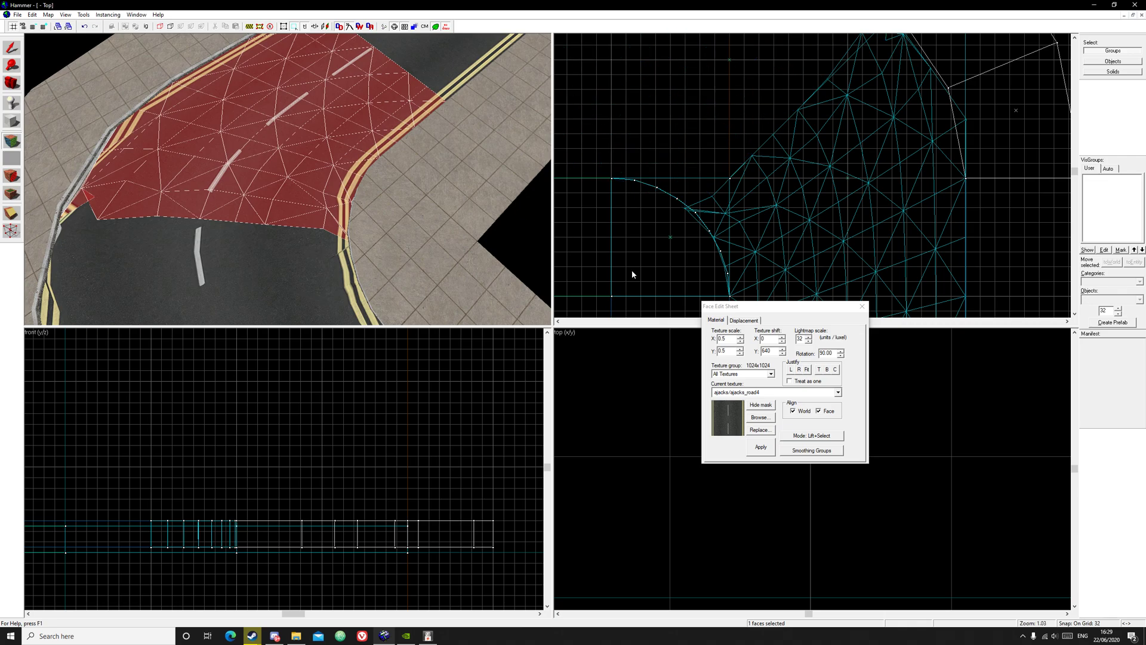
click(863, 307)
Step: Insert the roads2 prefab next to the road corner with the Entity tool
key(a)
key(shift+e)
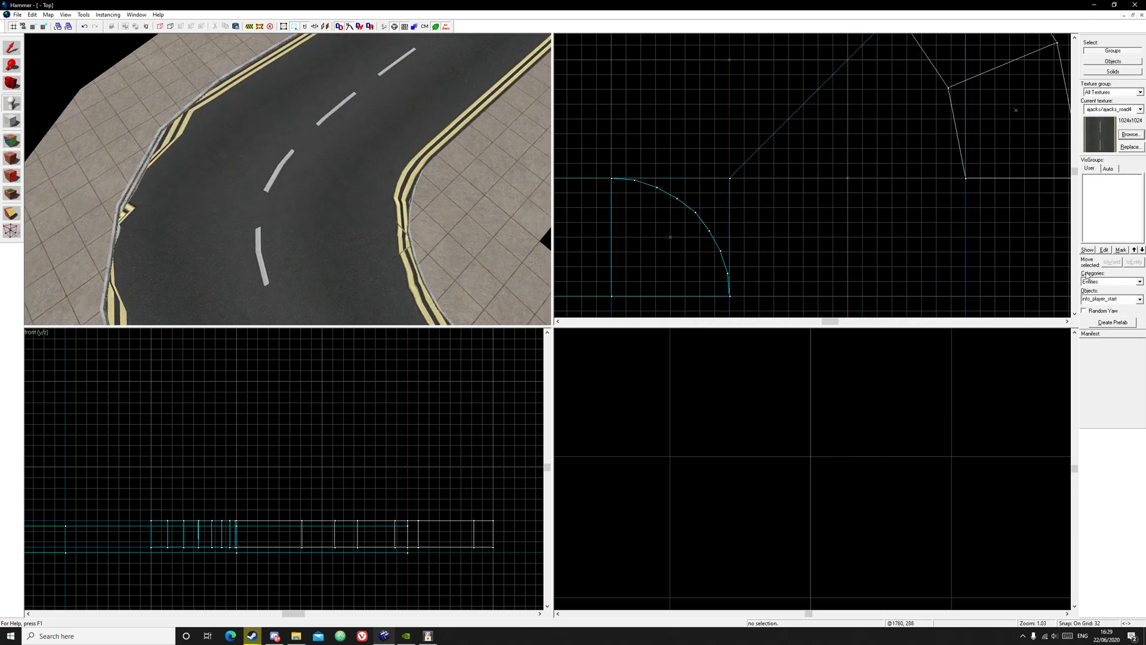
click(1101, 295)
click(1140, 298)
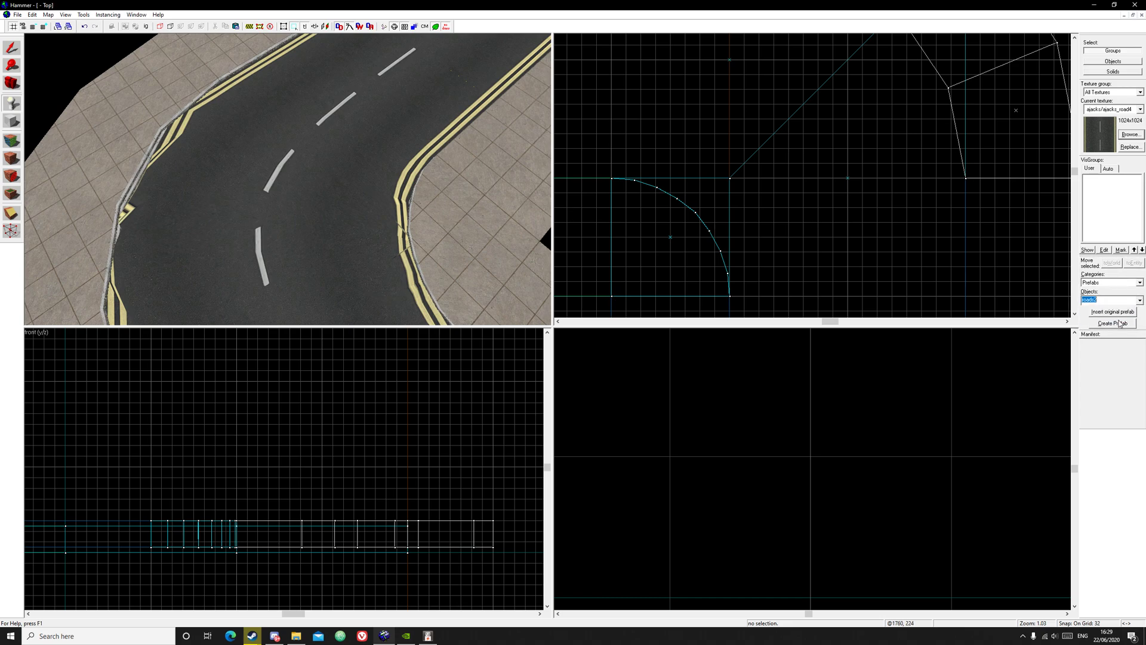
click(348, 196)
key(s)
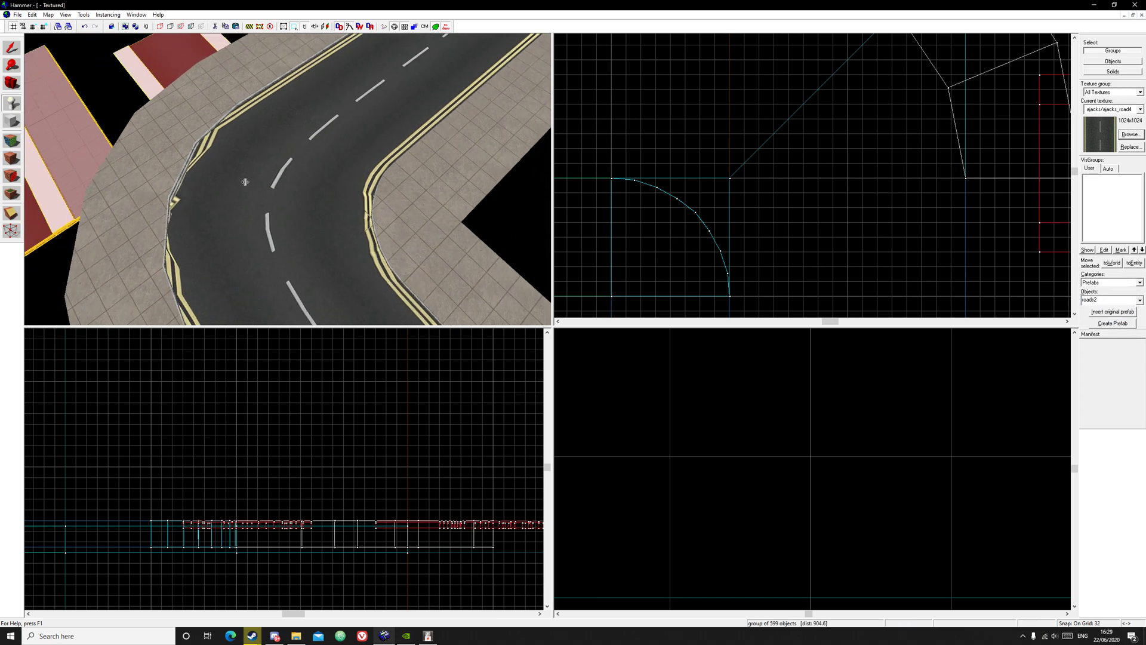
Step: Switch to the Selection tool and reposition the inserted road prefab group beside the built corner
key(z)
key(z)
click(16, 49)
key(z)
key(s)
key(z)
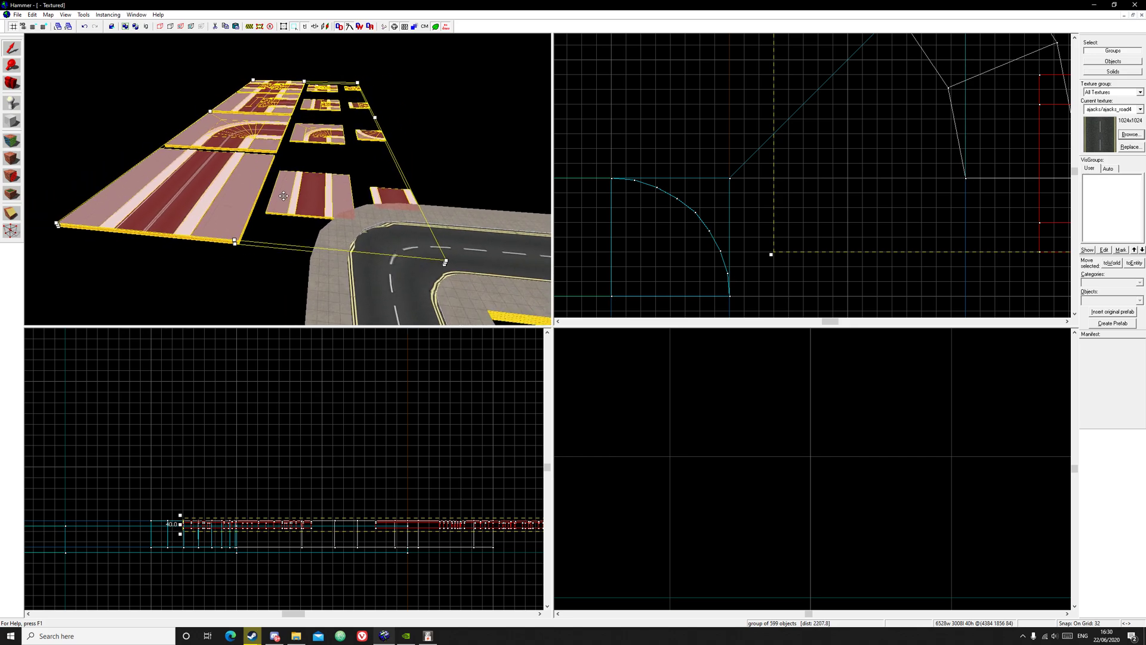
drag(286, 179, 162, 224)
key(z)
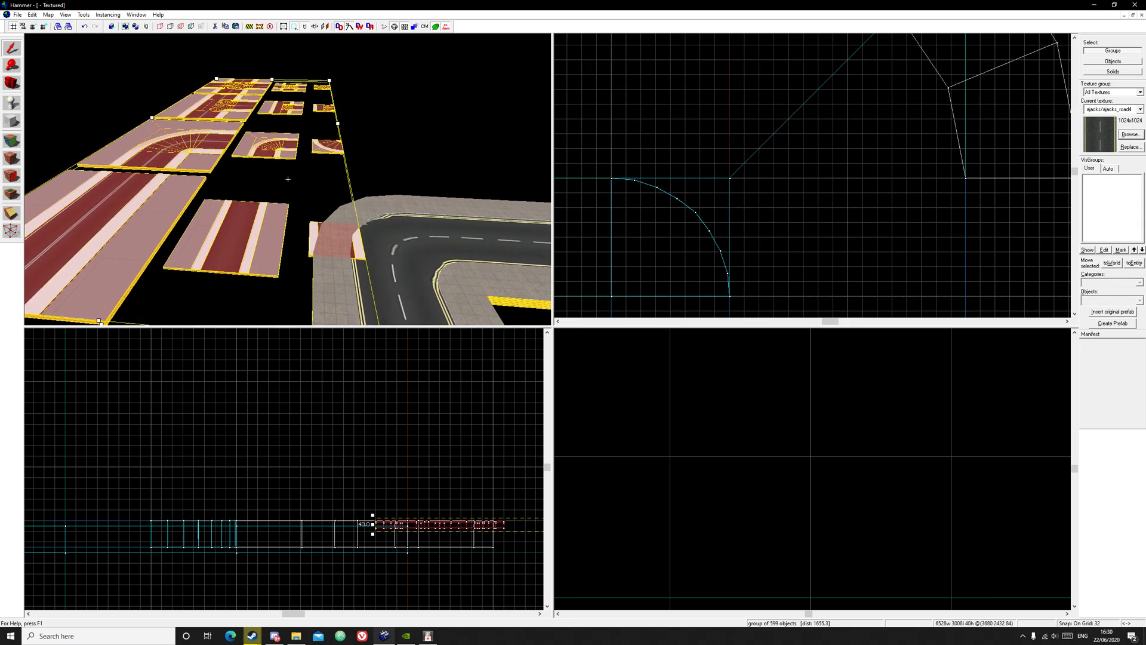
Step: Examine the prefab's straight, curved, T-junction and crossroad pieces from several angles
key(a)
key(z)
click(437, 84)
key(z)
key(w)
click(287, 179)
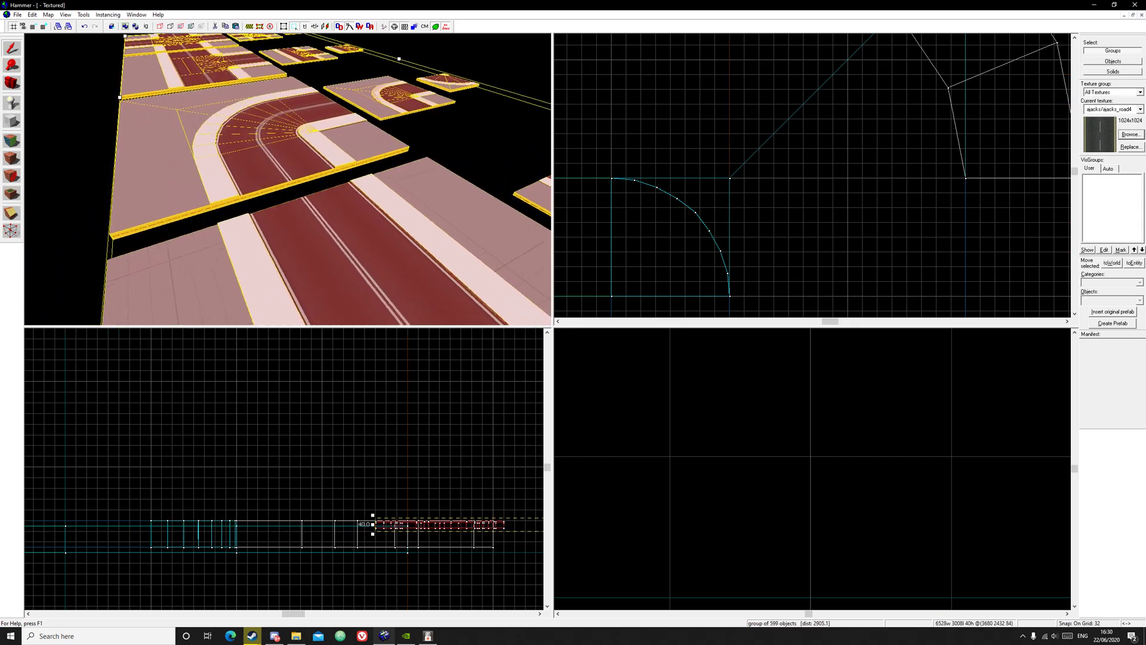
key(s)
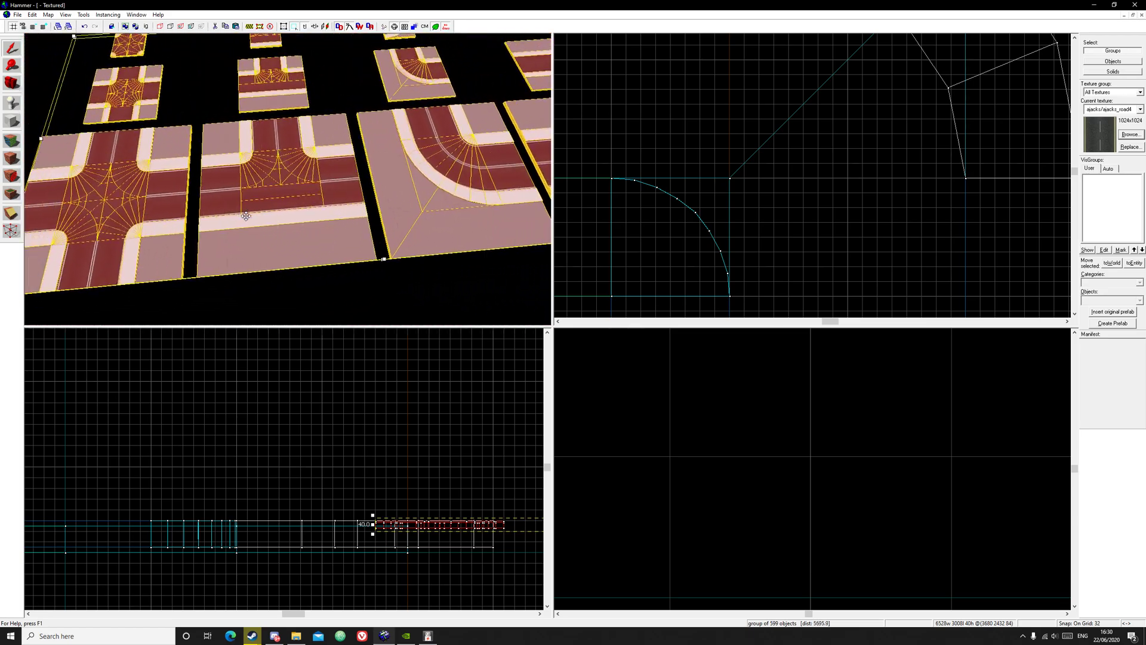
key(z)
key(z)
key(w)
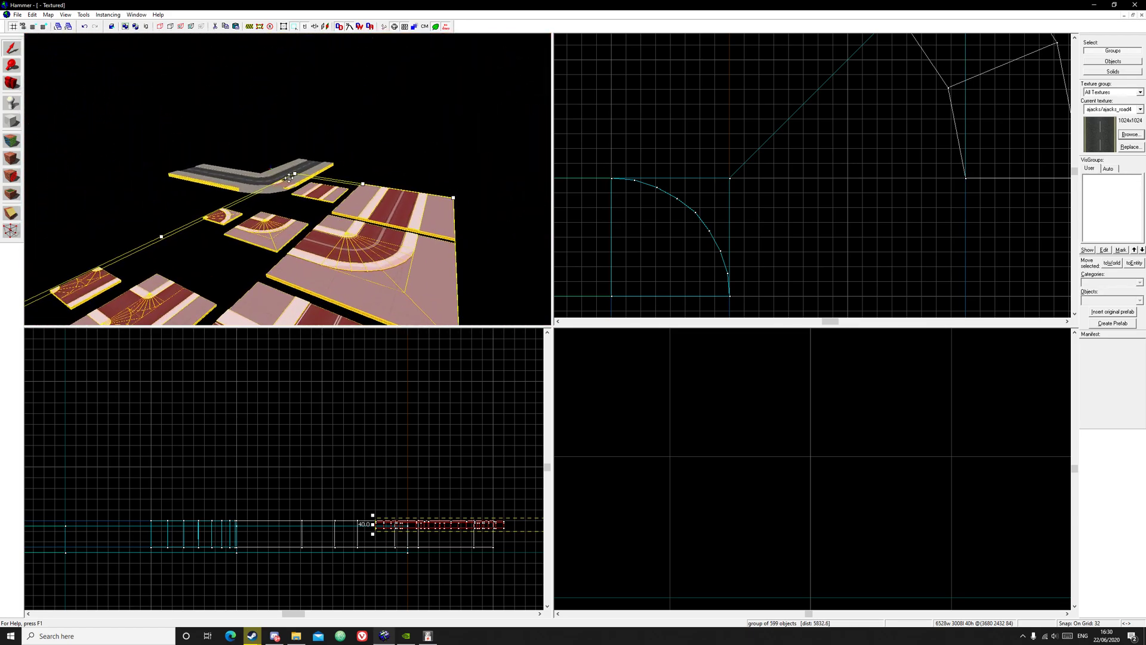
key(z)
Step: Deselect the prefab group and compare its road pieces with the hand-built corner
click(311, 141)
key(z)
key(w)
key(d)
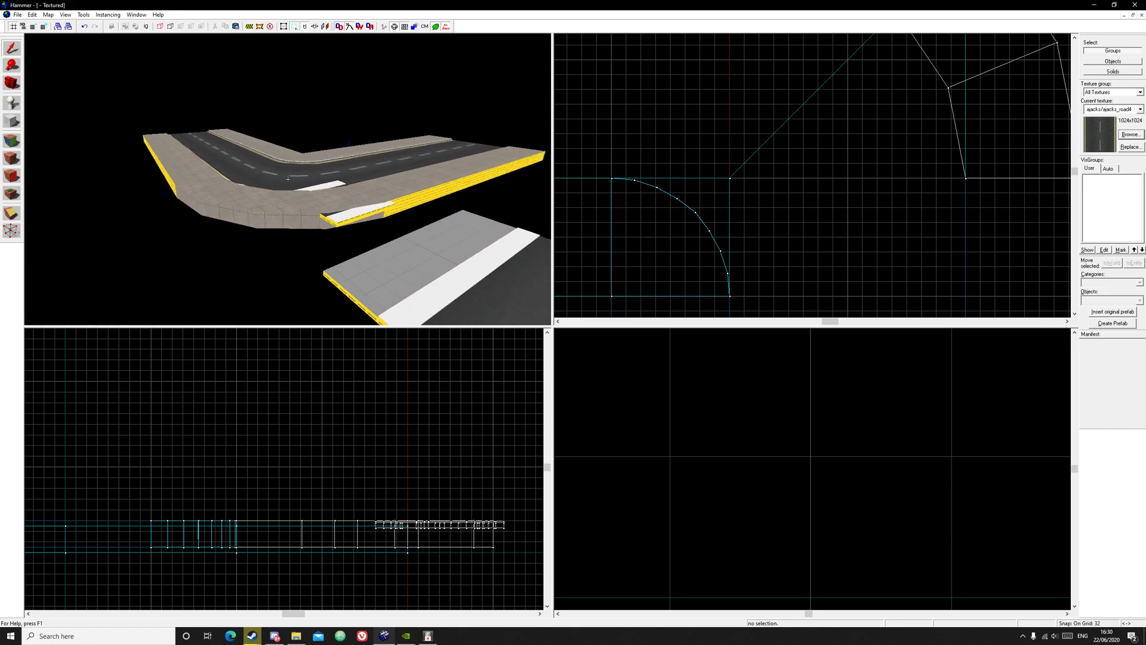
key(s)
key(z)
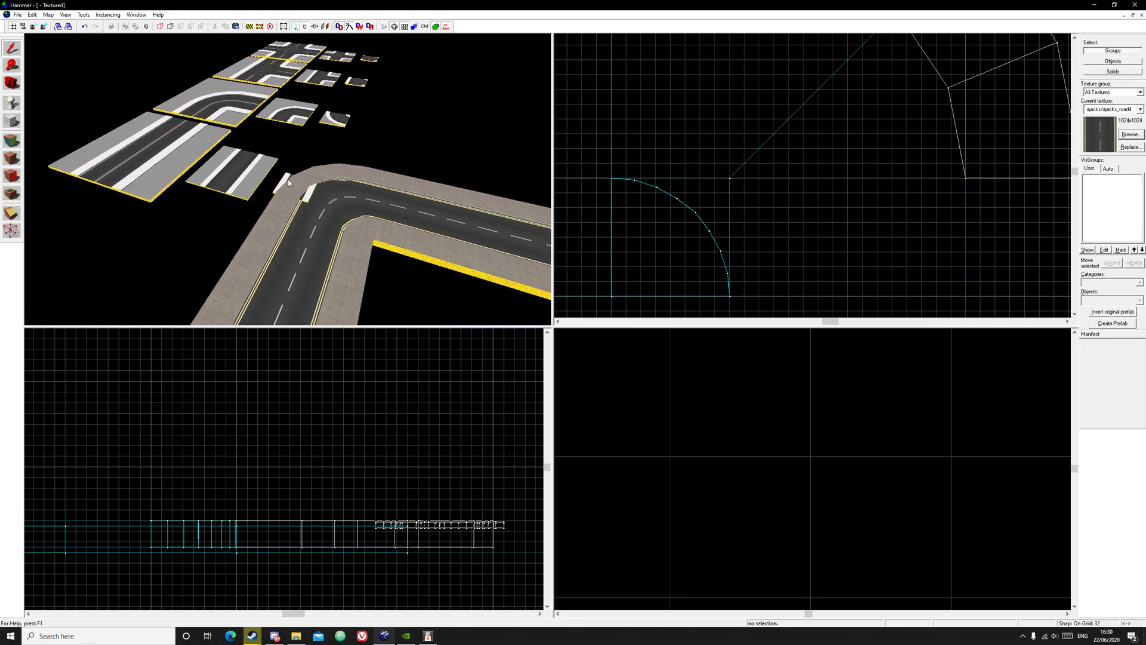